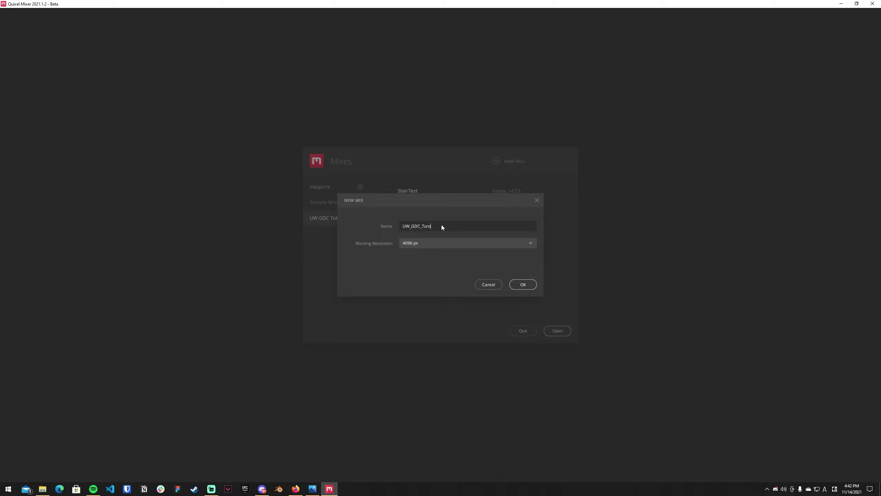
Keep the working resolution at 4096 px and create the UW_GDC_Tutorial mix
click(434, 246)
click(437, 250)
click(523, 284)
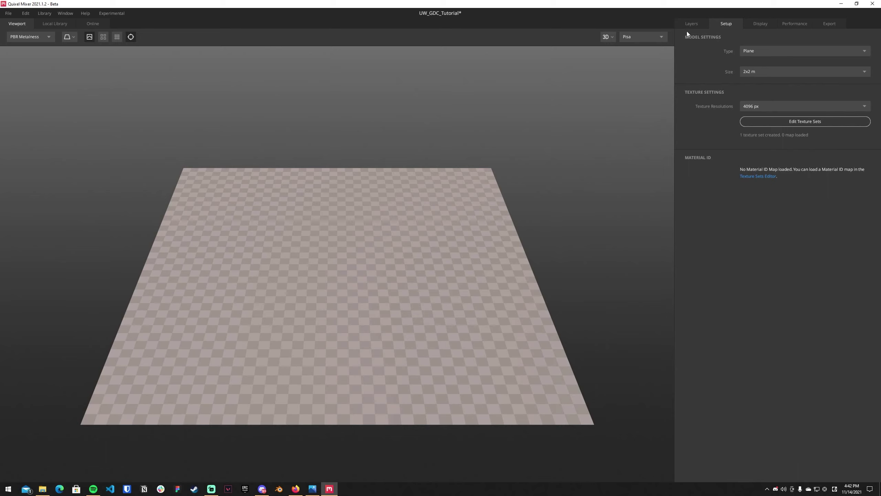
click(693, 26)
click(725, 23)
click(763, 25)
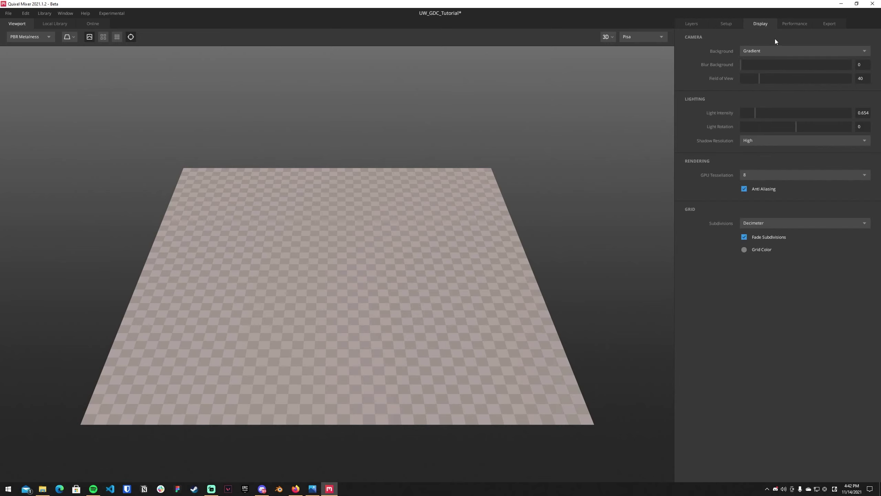
click(794, 24)
click(831, 21)
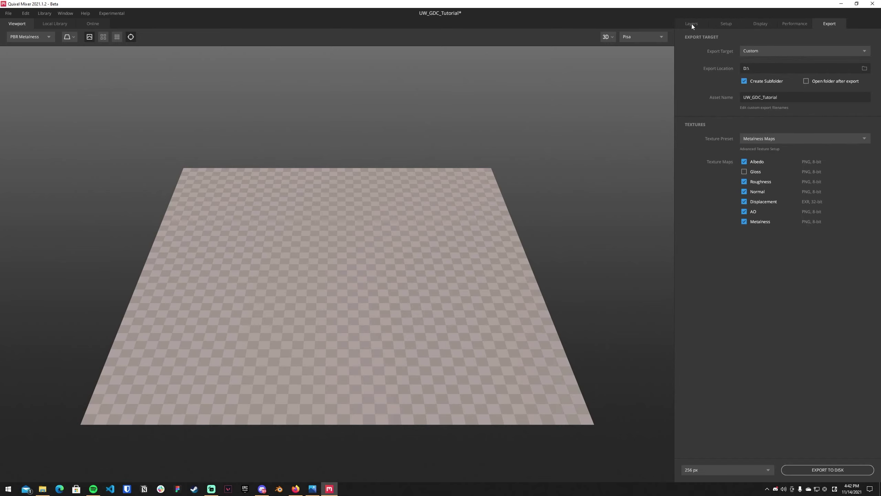
click(726, 23)
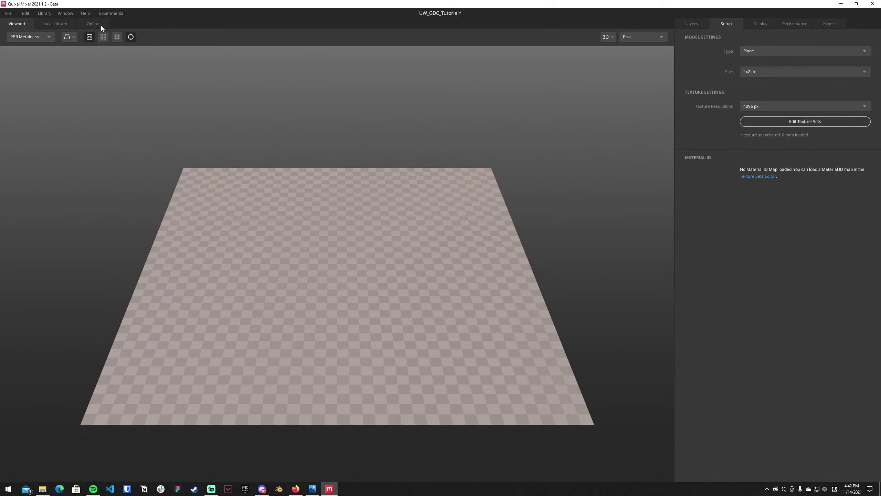
click(56, 24)
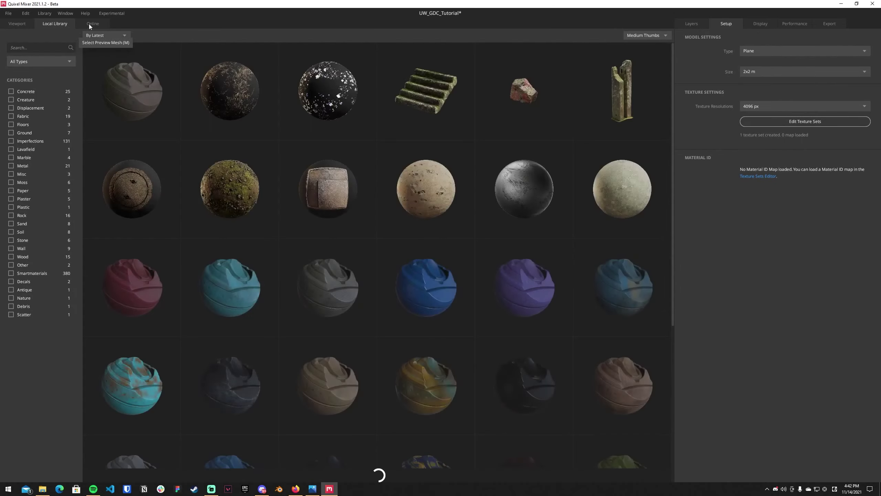
click(91, 24)
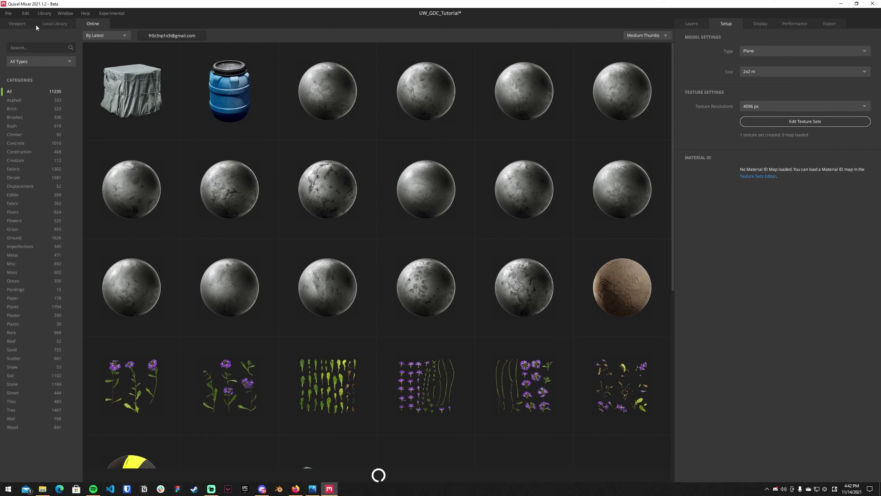
click(24, 27)
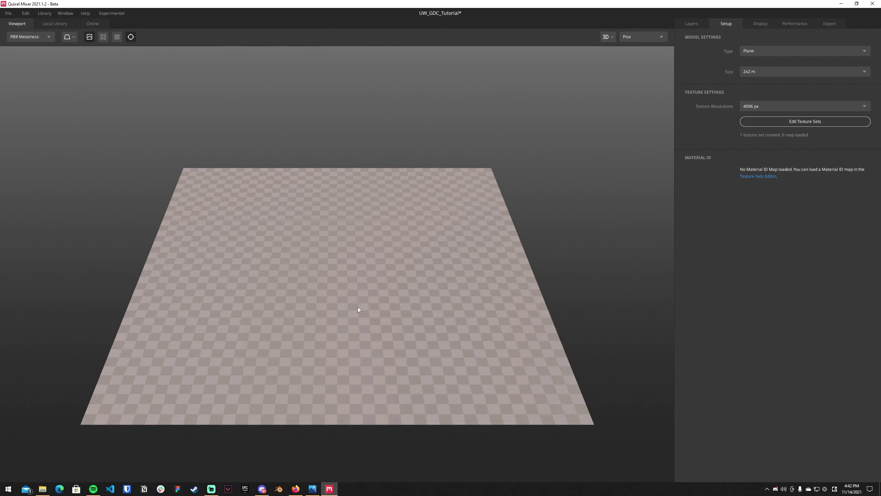
scroll(349, 300, up, 4)
scroll(348, 300, down, 3)
scroll(348, 300, up, 2)
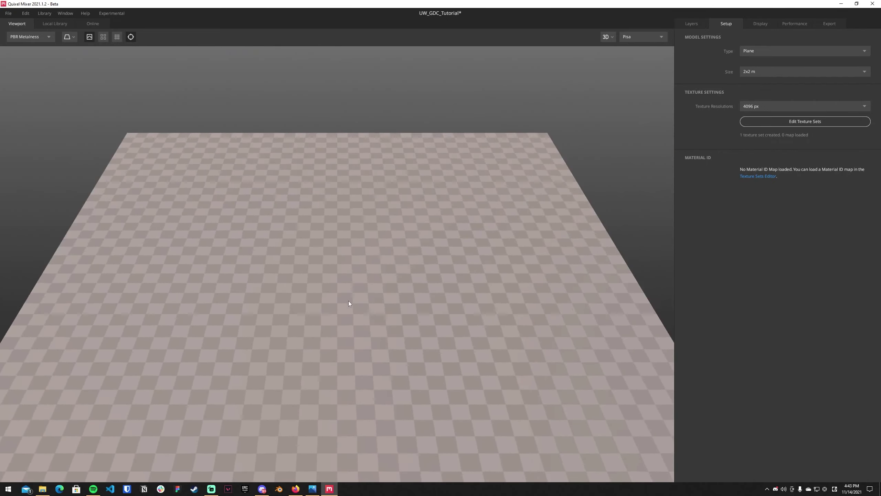
scroll(348, 300, down, 3)
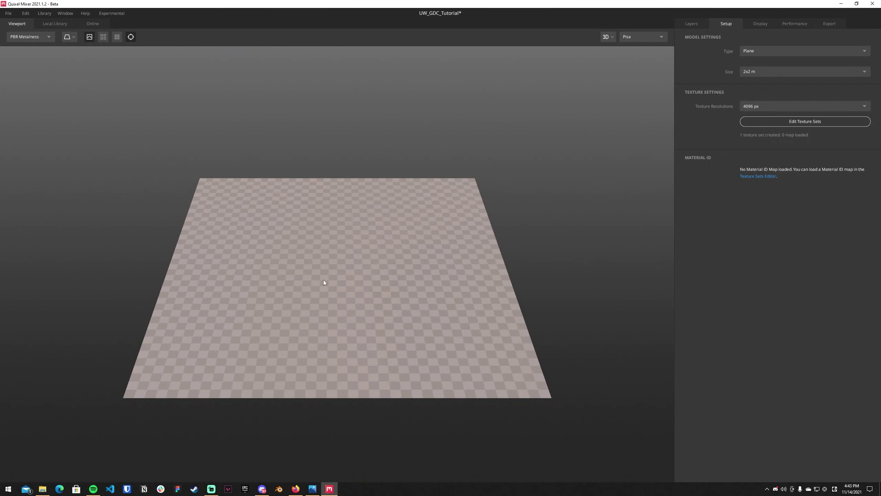
middle_drag(323, 279, 392, 291)
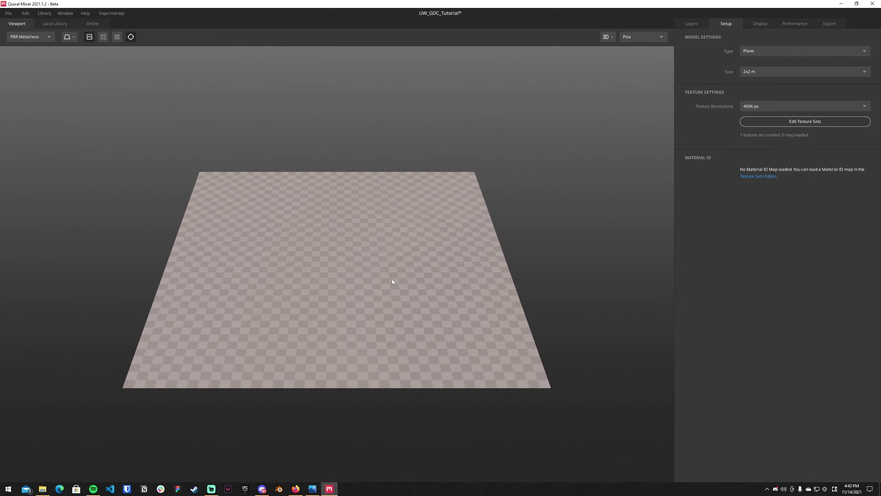
middle_drag(275, 285, 423, 262)
middle_drag(568, 260, 339, 260)
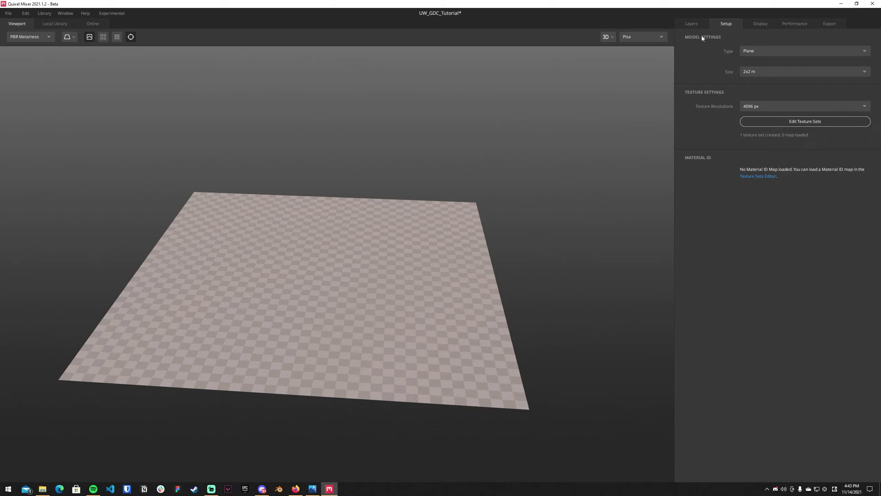
Set the preview model type to Custom Model and load Stylized_Stairs.fbx
click(769, 51)
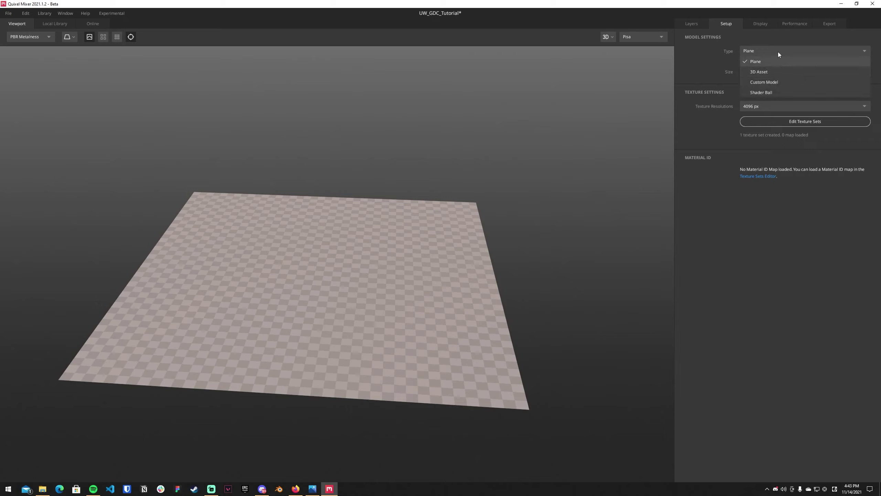
click(769, 82)
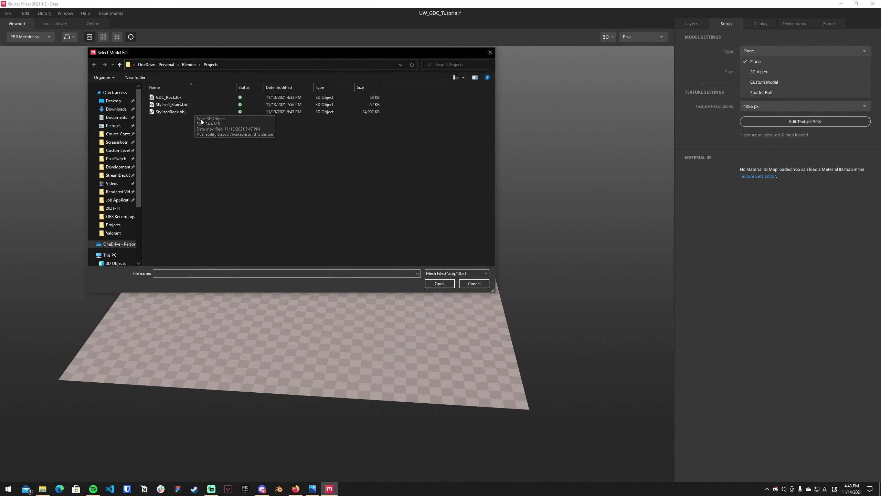
click(188, 105)
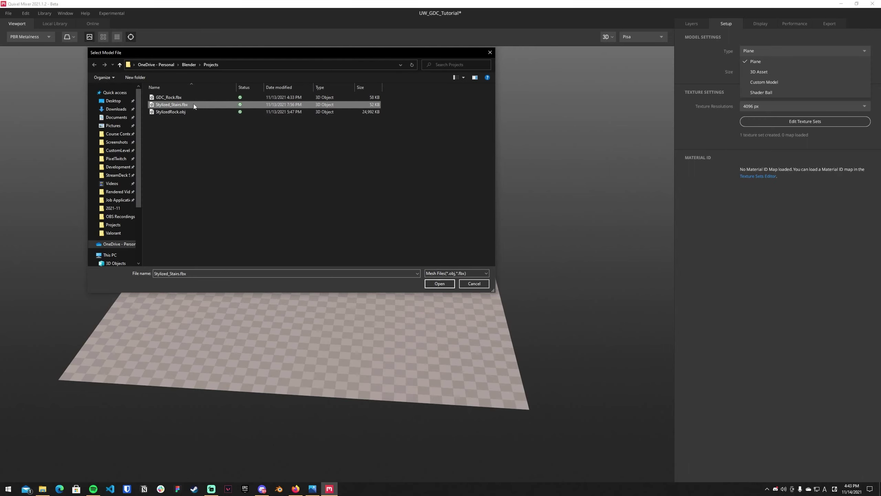
double_click(193, 104)
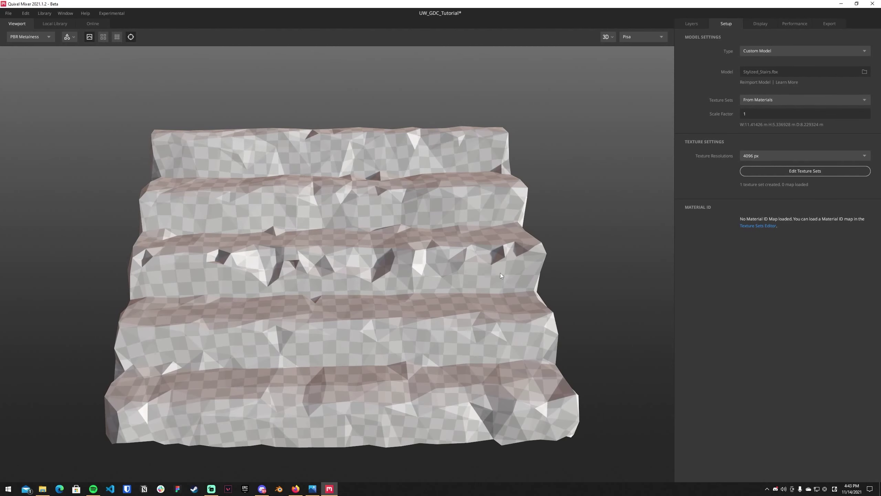
mouse_move(501, 274)
mouse_down()
mouse_move(444, 271)
mouse_move(506, 261)
mouse_move(487, 263)
mouse_move(517, 248)
mouse_move(490, 286)
mouse_up()
middle_drag(295, 267, 336, 268)
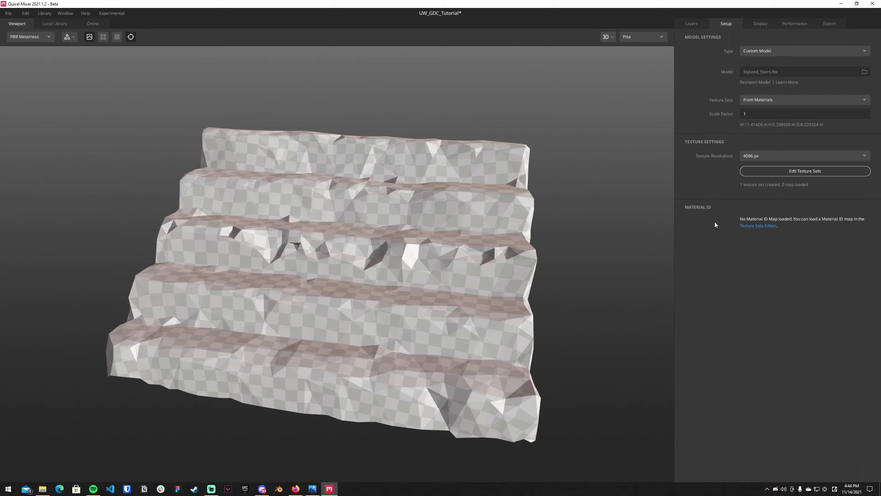
click(806, 172)
click(570, 125)
In the Texture Sets Editor, assign Stairs_Normal.png as the Stairs set's normal map
click(806, 172)
drag(461, 128, 408, 129)
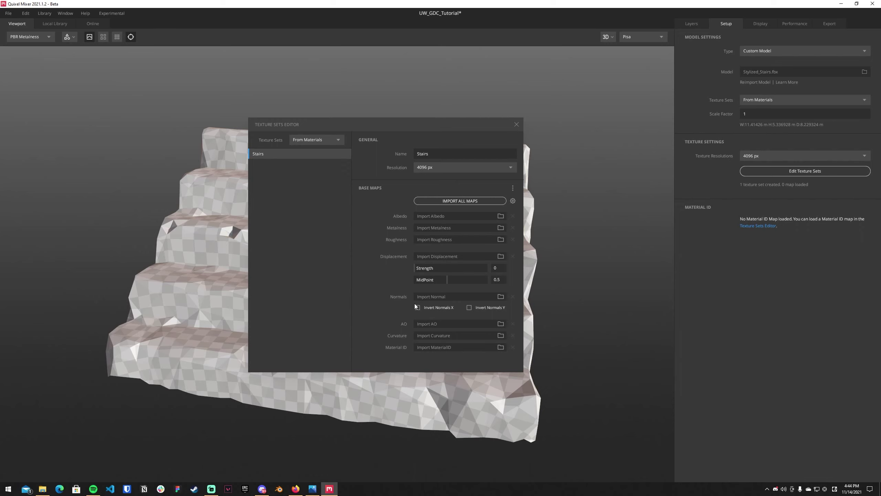
click(500, 297)
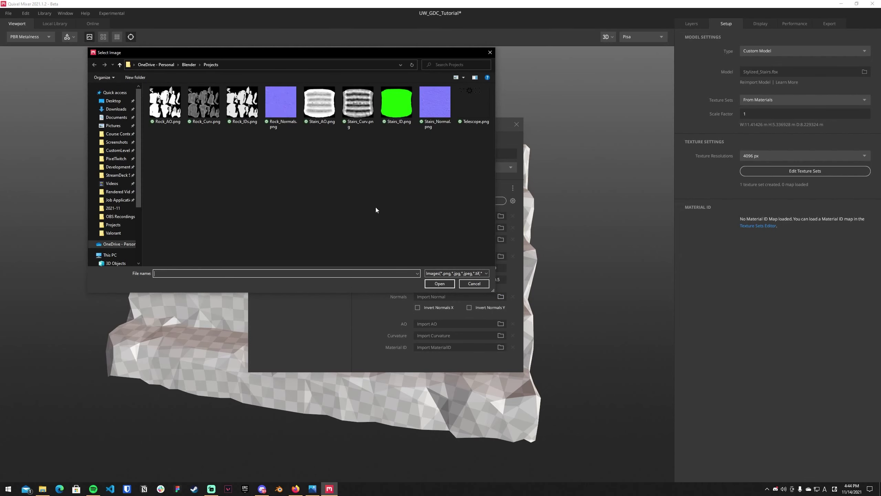
click(435, 104)
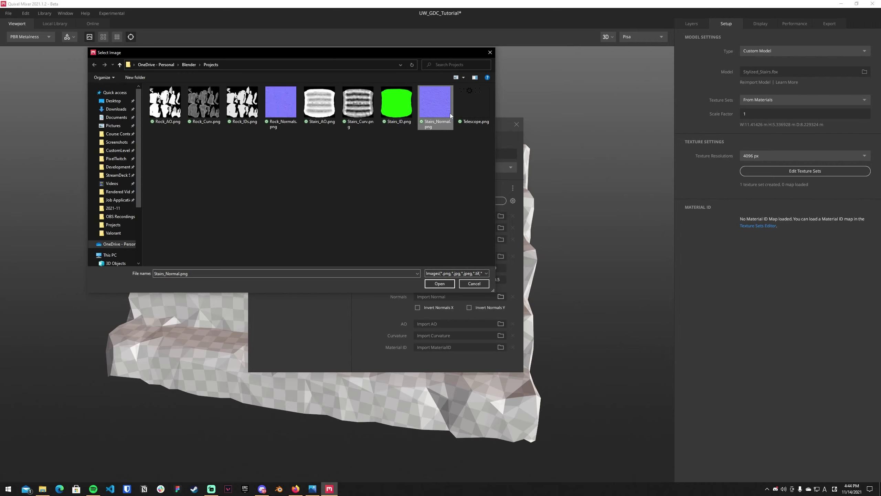
click(442, 284)
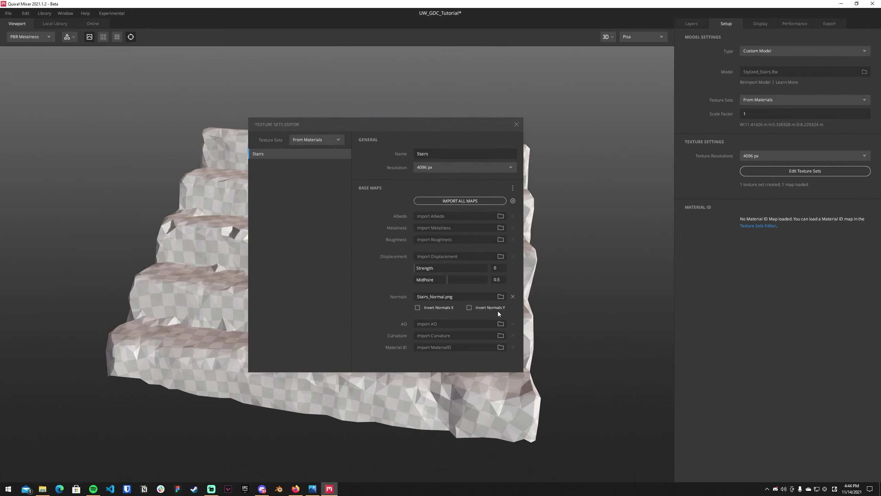
drag(344, 130, 431, 133)
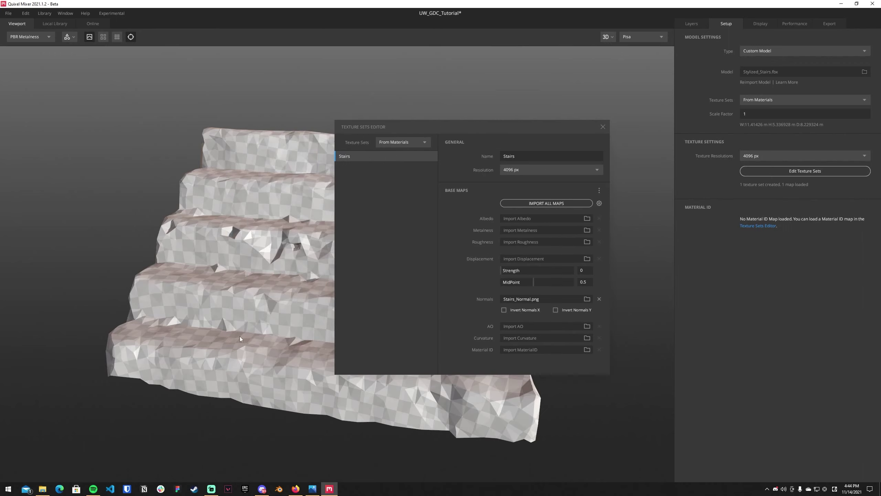
drag(462, 129, 418, 128)
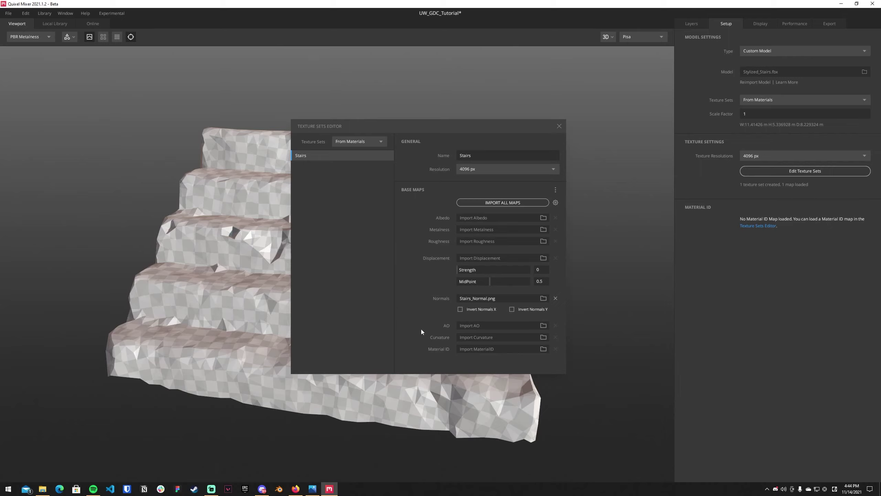
Assign Stairs_AO.png as the ambient occlusion map
click(543, 325)
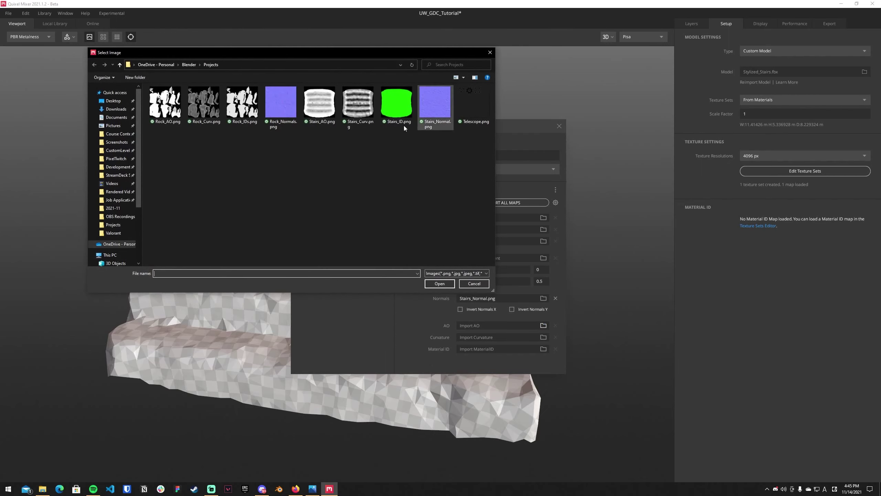
click(327, 118)
click(439, 283)
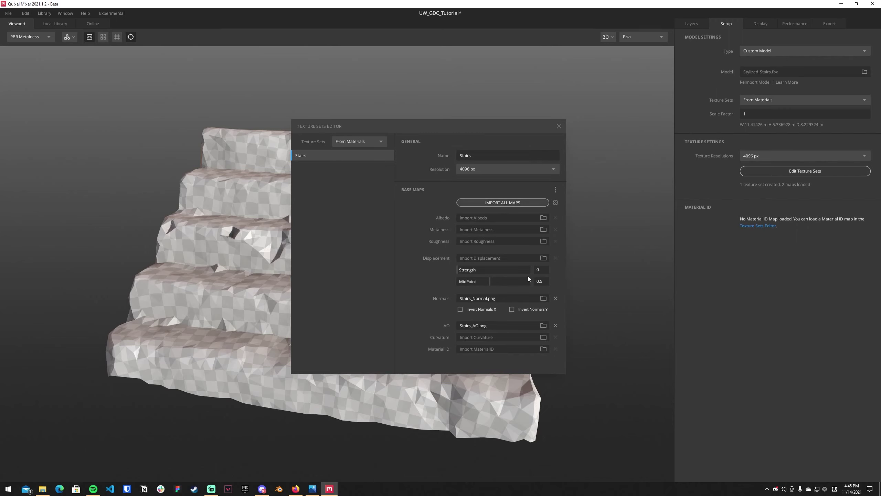
Assign Stairs_Curv.png as the curvature map
click(543, 337)
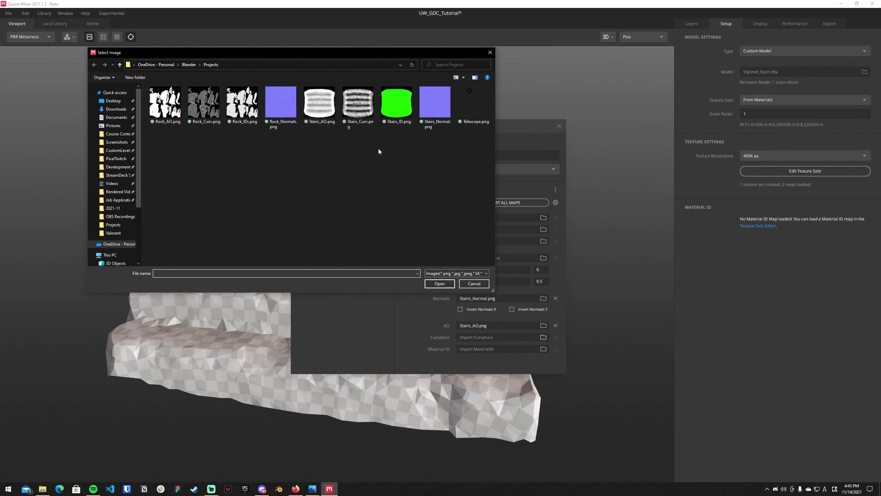
drag(383, 55, 563, 105)
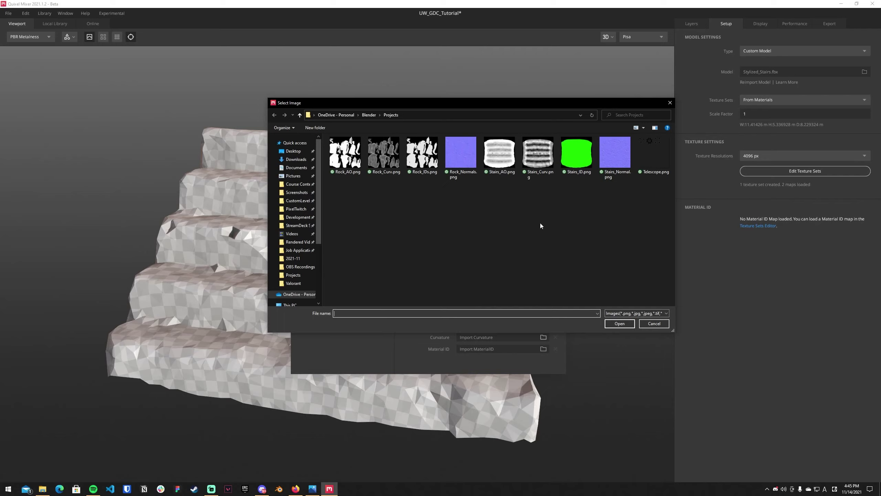
click(547, 173)
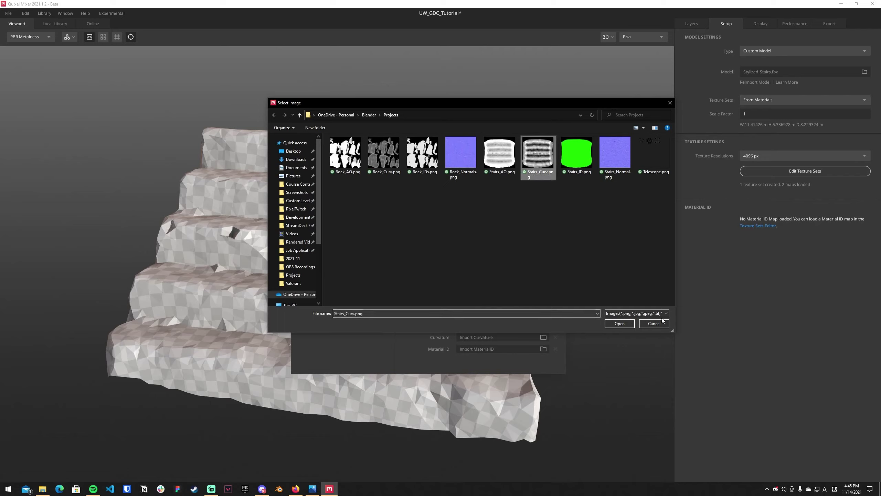
click(623, 326)
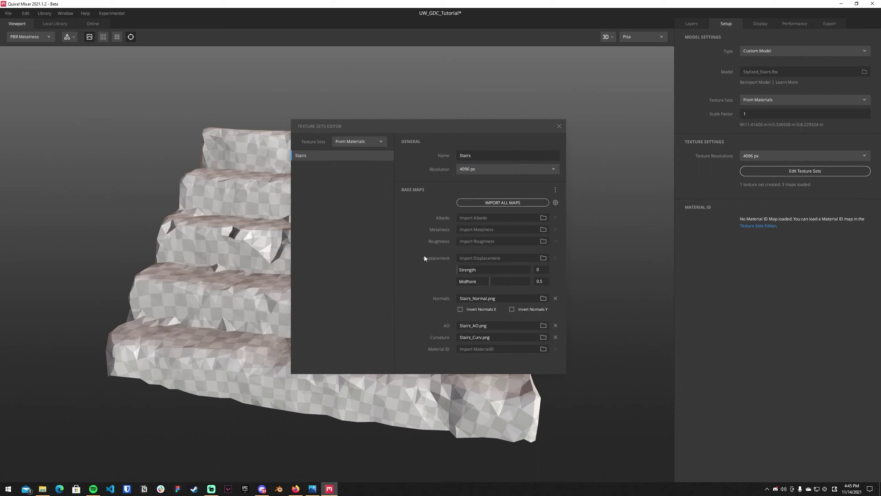
drag(414, 140, 423, 157)
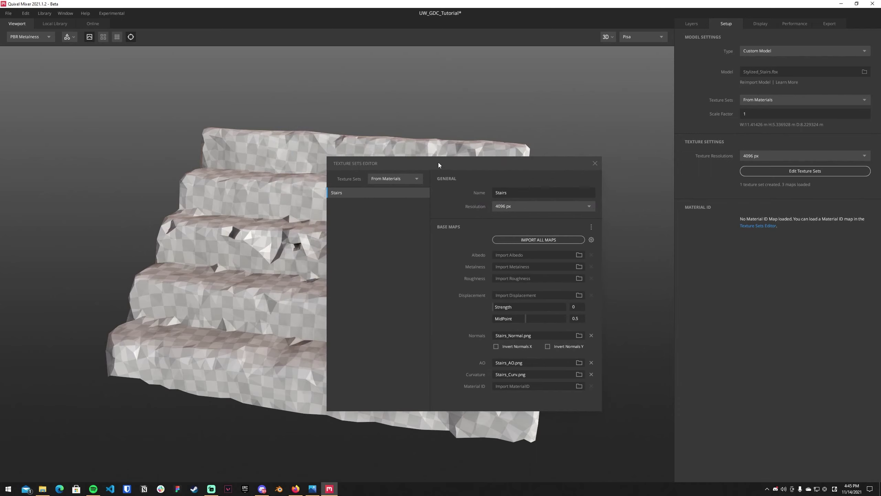
drag(437, 164, 430, 122)
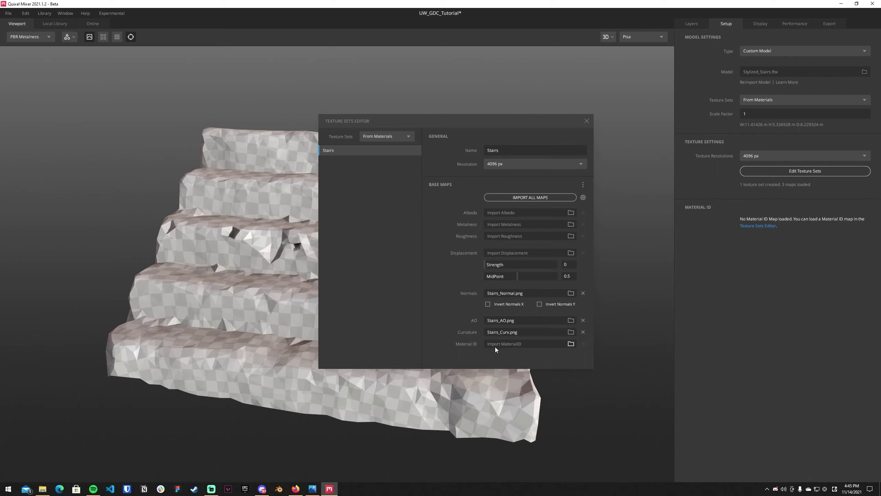
Assign Stairs_ID.png as the material ID map and close the Texture Sets Editor
click(570, 343)
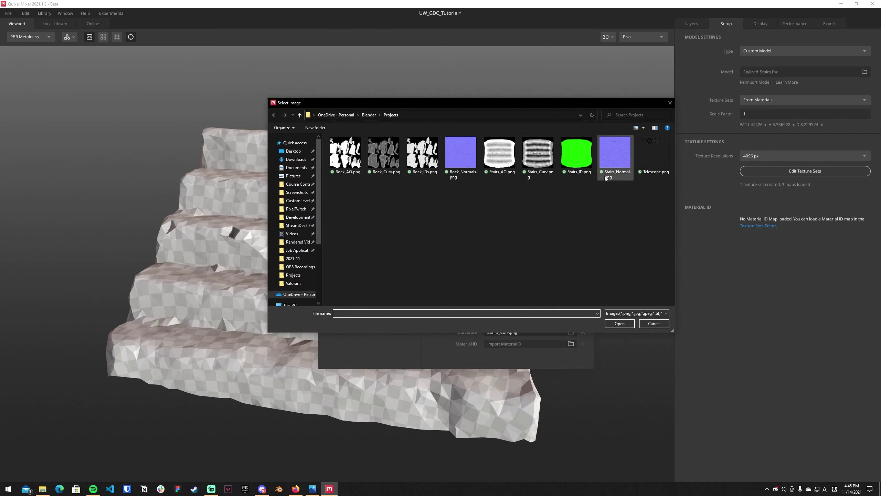
click(590, 168)
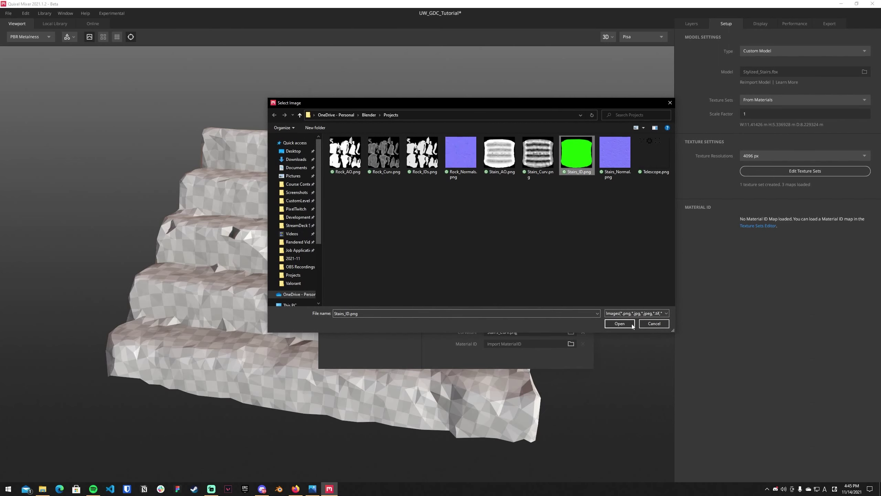
click(619, 324)
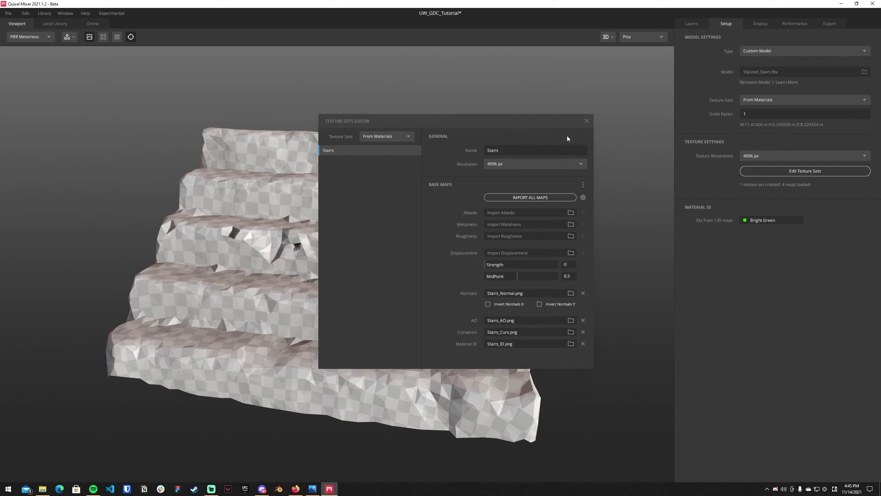
click(586, 121)
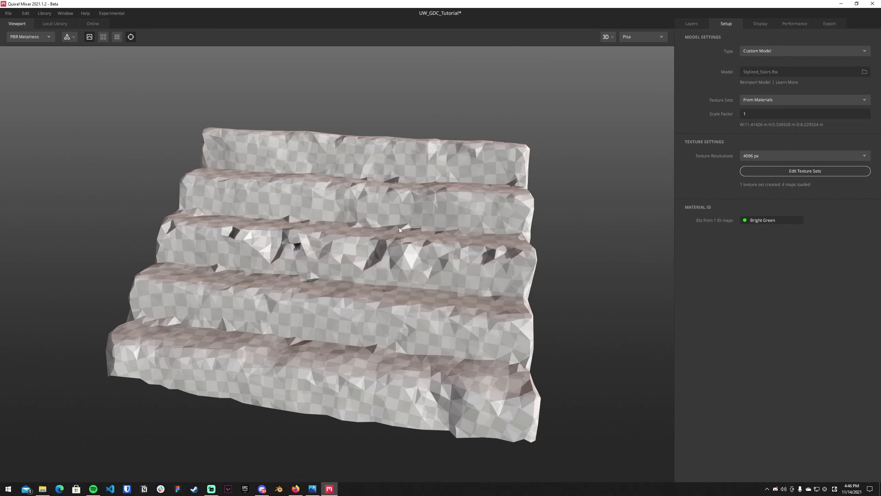
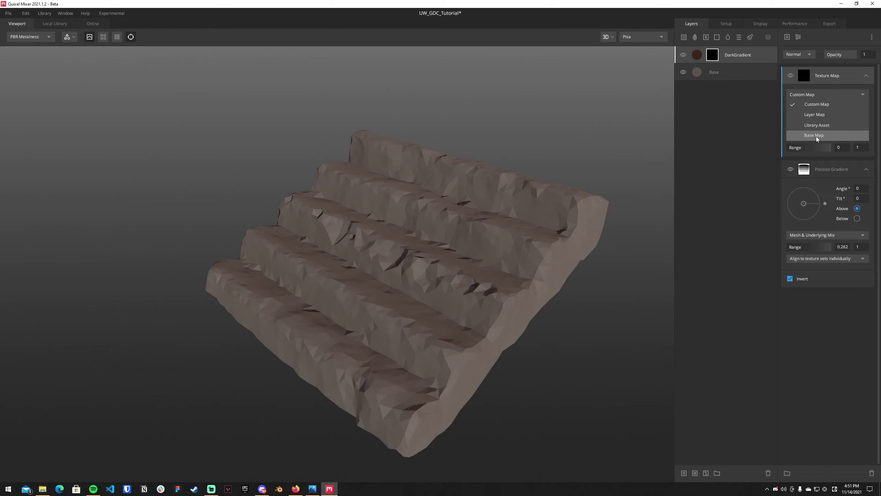
Set the DarkGradient texture map source to Library Asset and browse online Imperfections assets
click(819, 125)
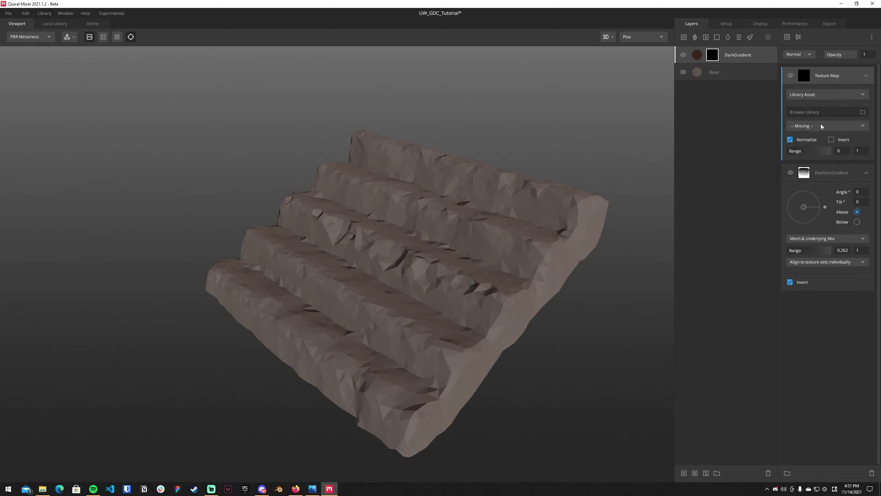
click(863, 113)
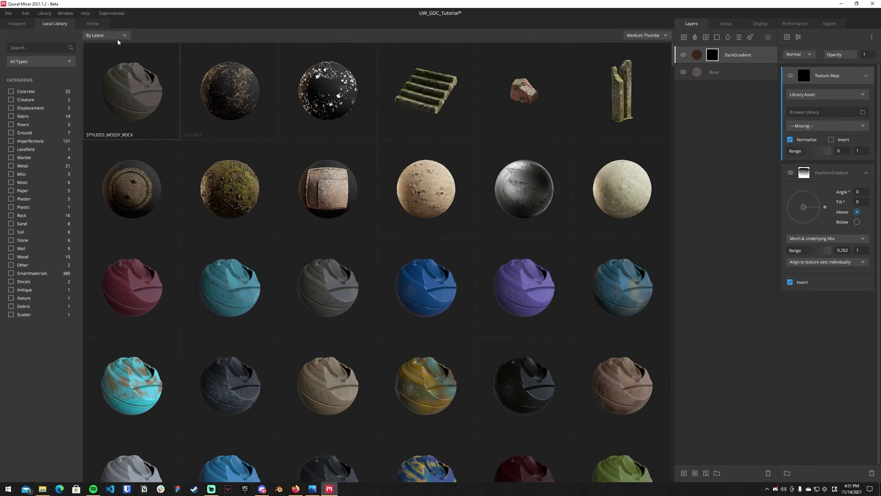
click(94, 24)
click(49, 47)
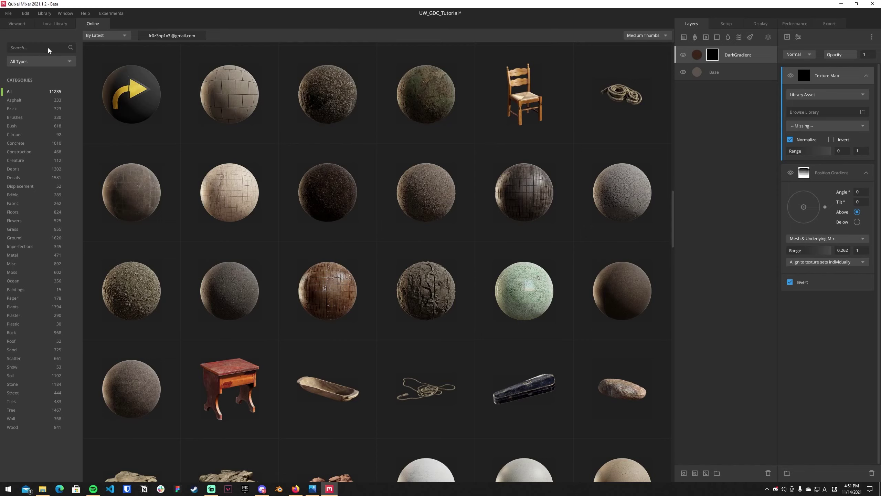
click(26, 246)
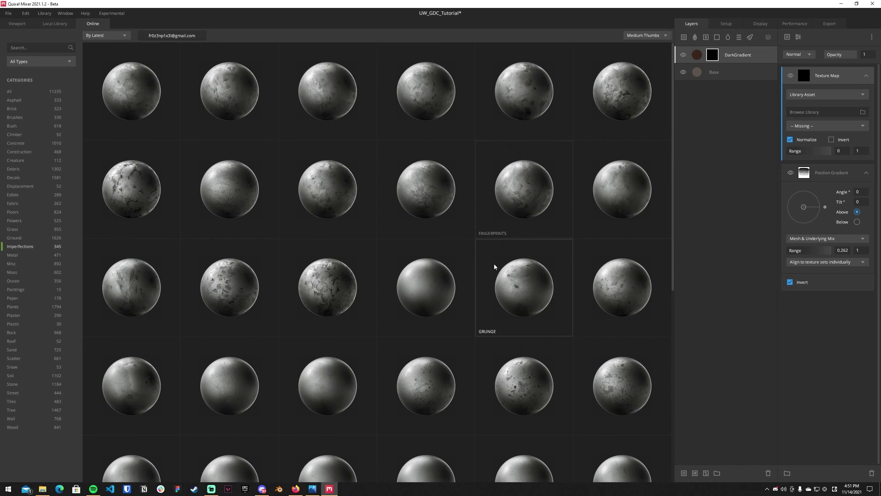
scroll(492, 261, down, 5)
scroll(489, 259, down, 2)
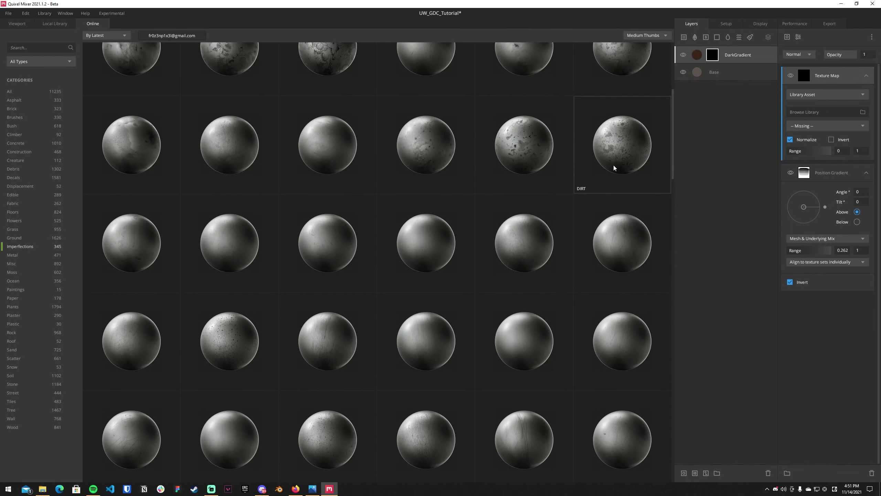
scroll(603, 180, down, 10)
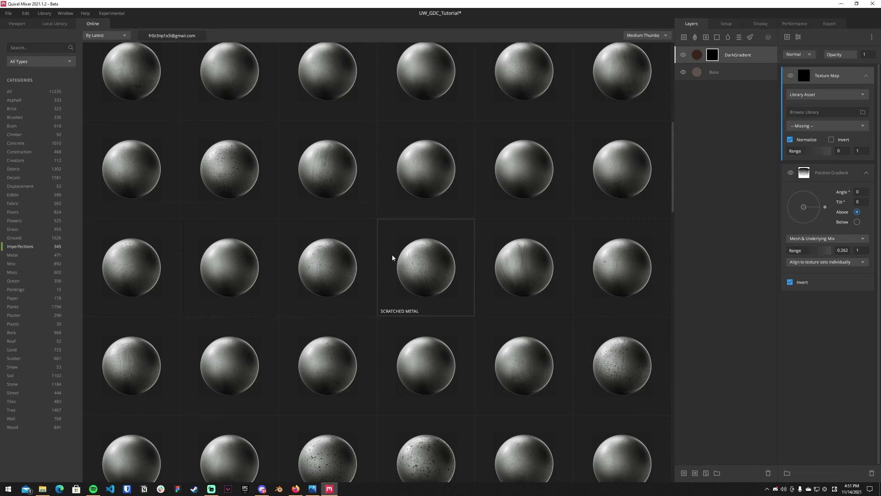
scroll(402, 248, down, 12)
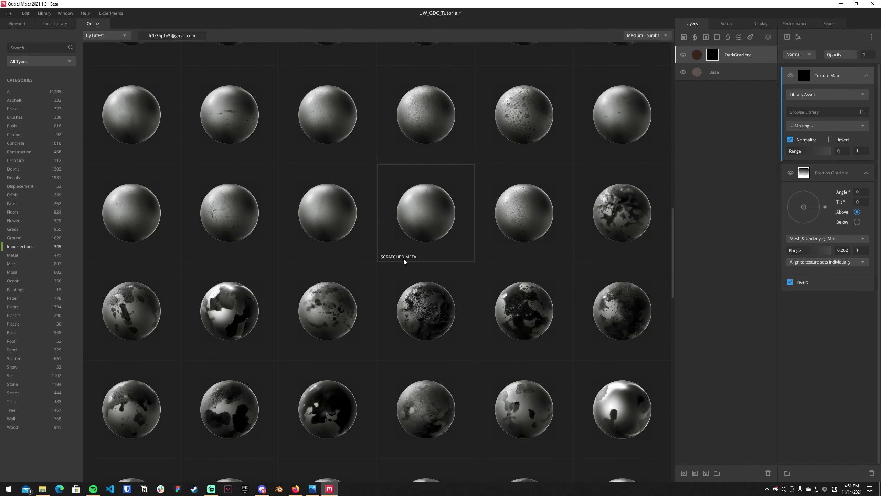
scroll(404, 259, down, 9)
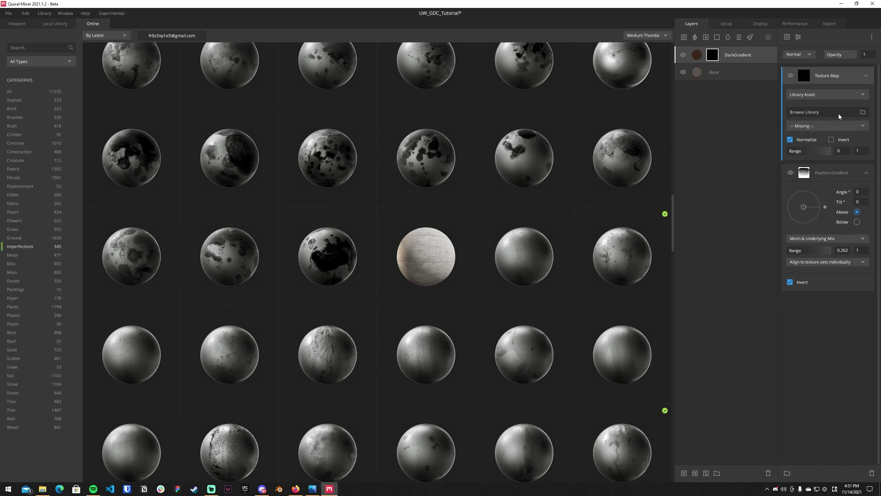
scroll(521, 268, down, 6)
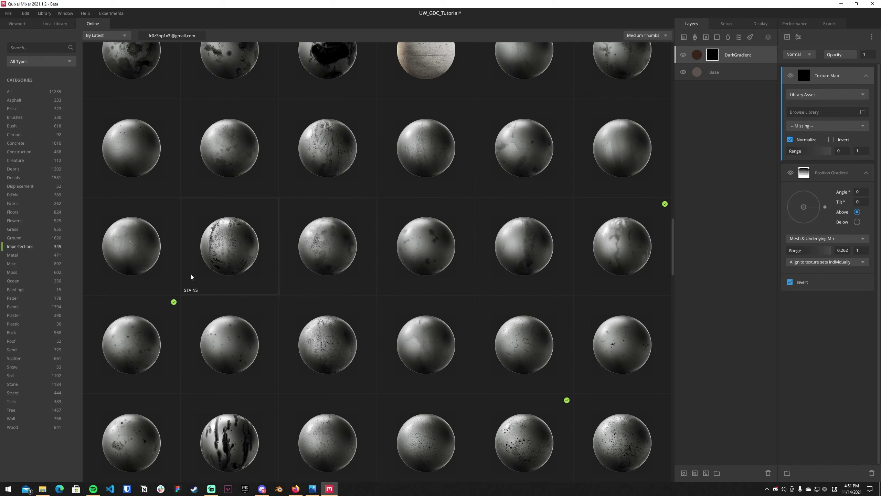
scroll(467, 359, down, 6)
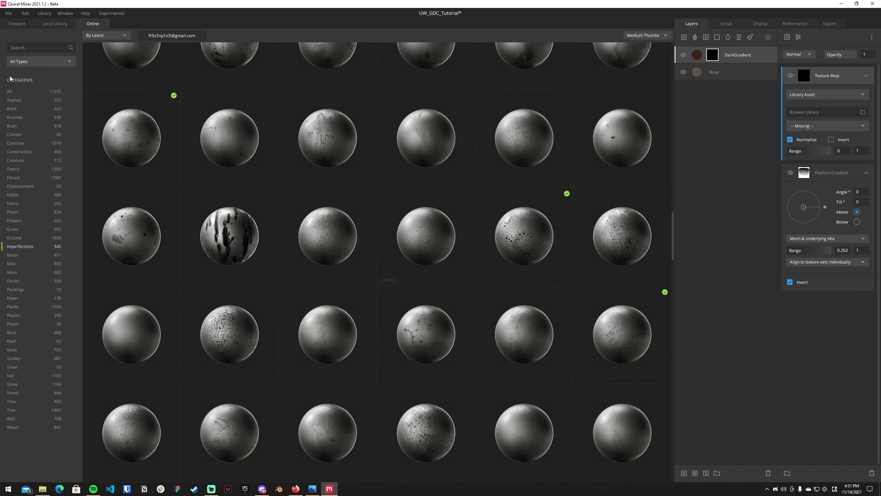
Search online assets for 'leakage', preview the Leakage texture, then go to the Local Library
click(43, 51)
text(leakage)
key(Return)
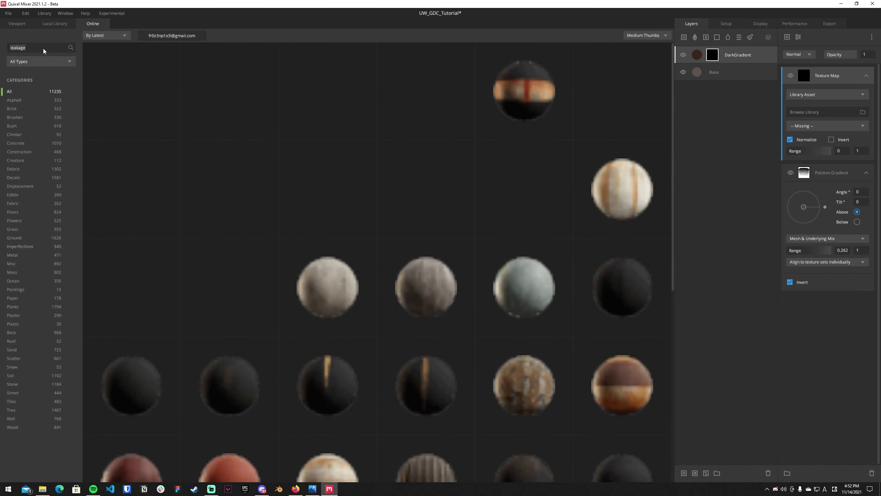
scroll(428, 278, down, 10)
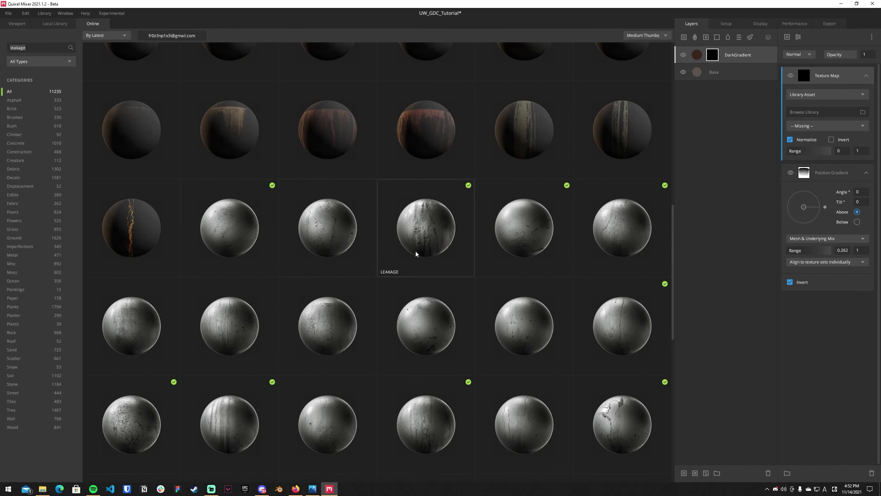
scroll(605, 249, down, 1)
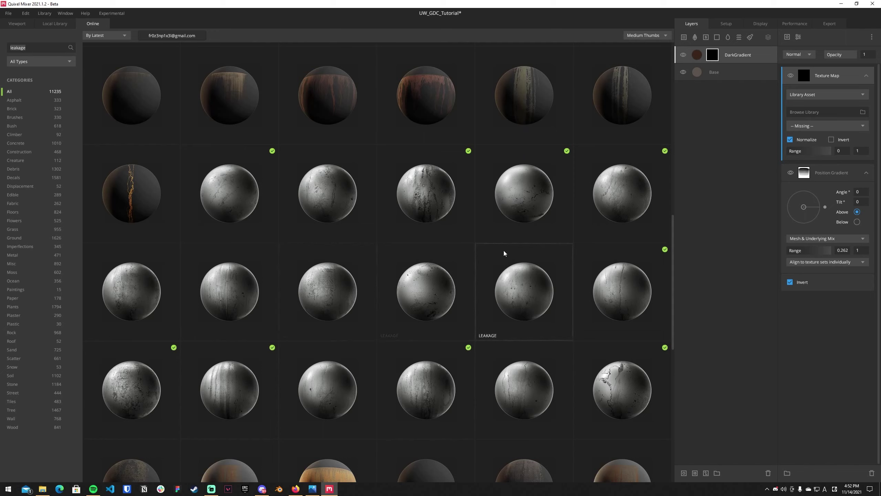
click(632, 384)
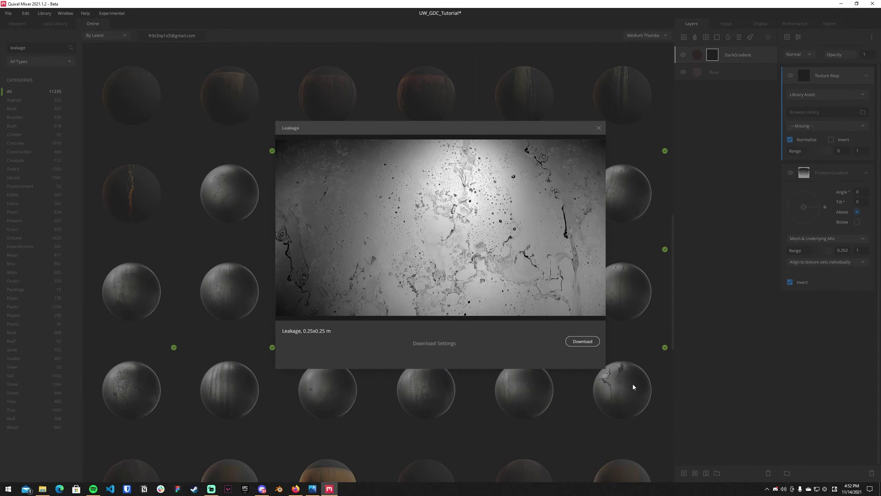
click(598, 128)
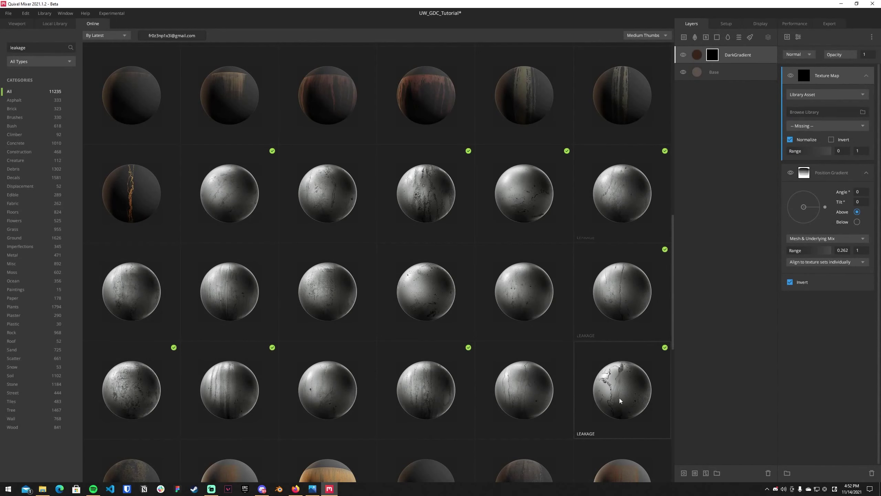
click(841, 112)
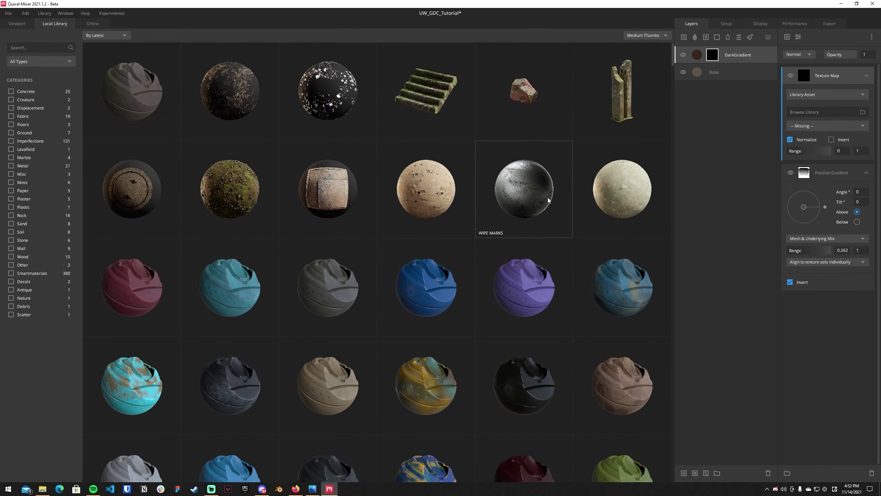
Filter the local library to Imperfections and assign the LEAKAGE asset as the texture map
scroll(486, 202, down, 5)
scroll(187, 180, up, 5)
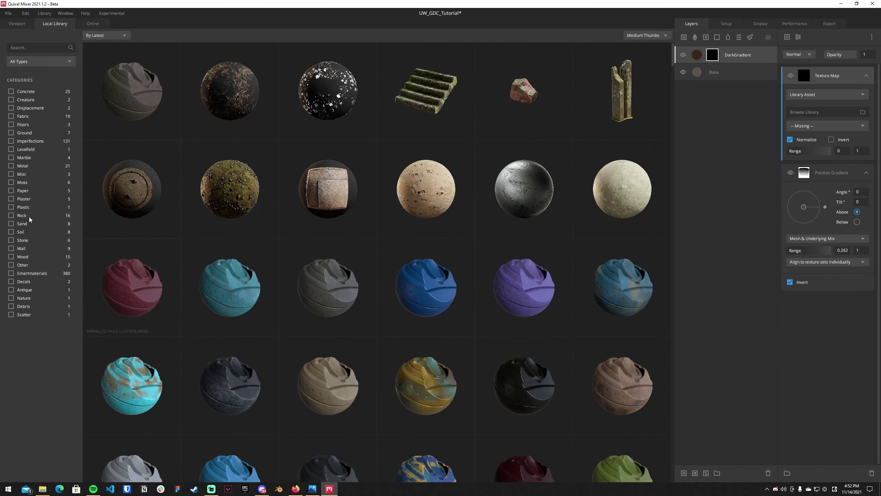
click(11, 141)
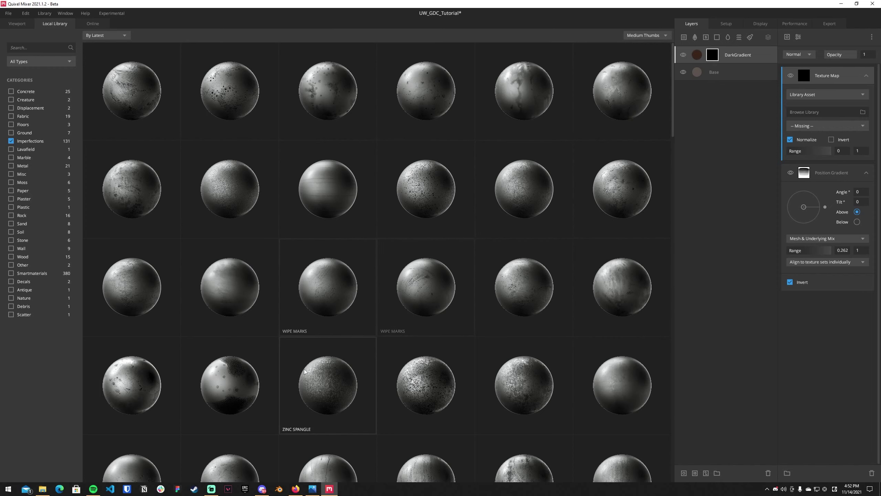
scroll(472, 347, down, 5)
scroll(520, 392, down, 10)
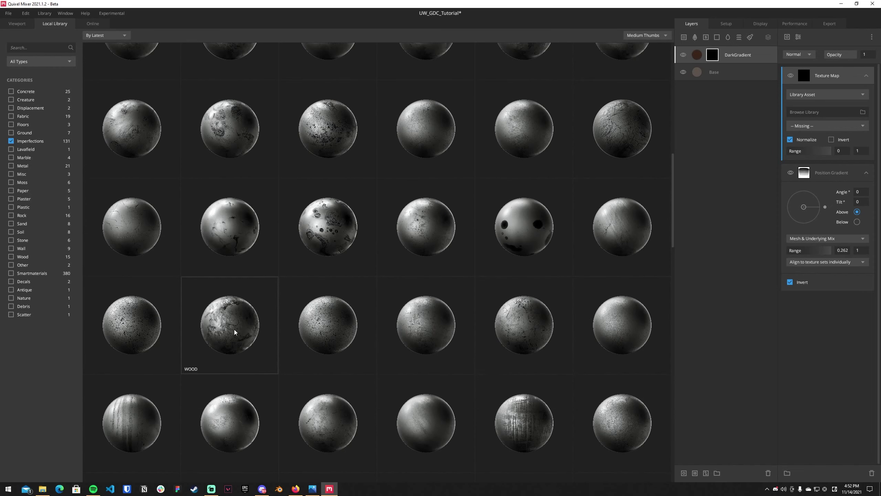
scroll(543, 289, down, 3)
scroll(508, 326, down, 1)
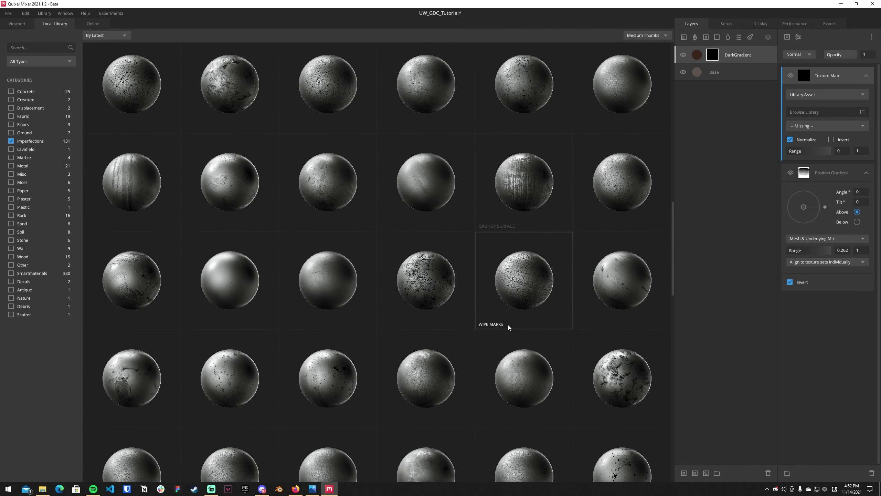
scroll(444, 303, down, 5)
scroll(603, 315, down, 5)
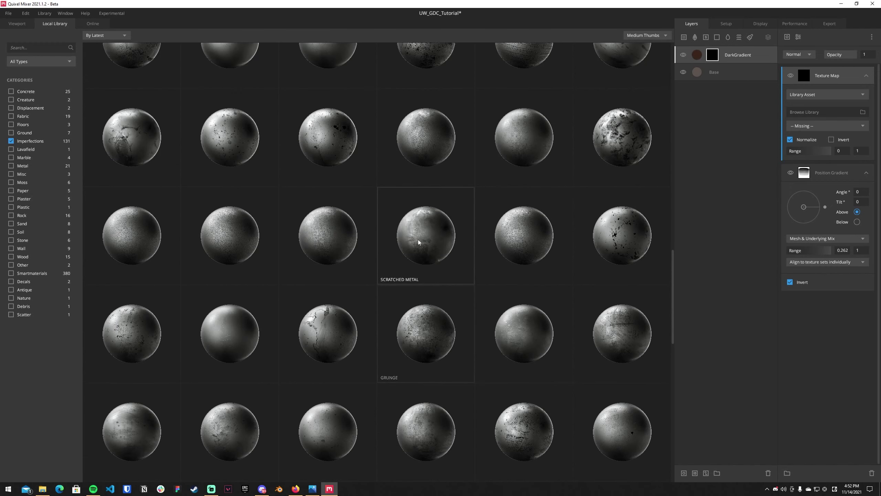
scroll(291, 281, down, 3)
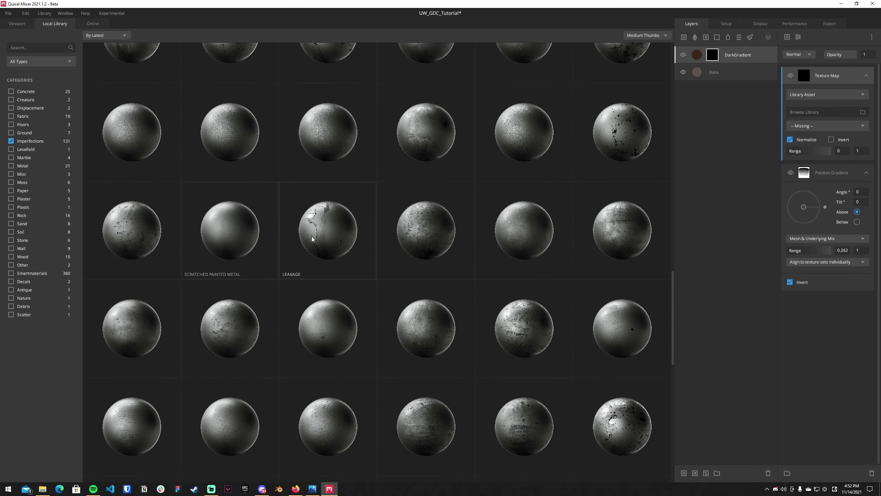
click(340, 239)
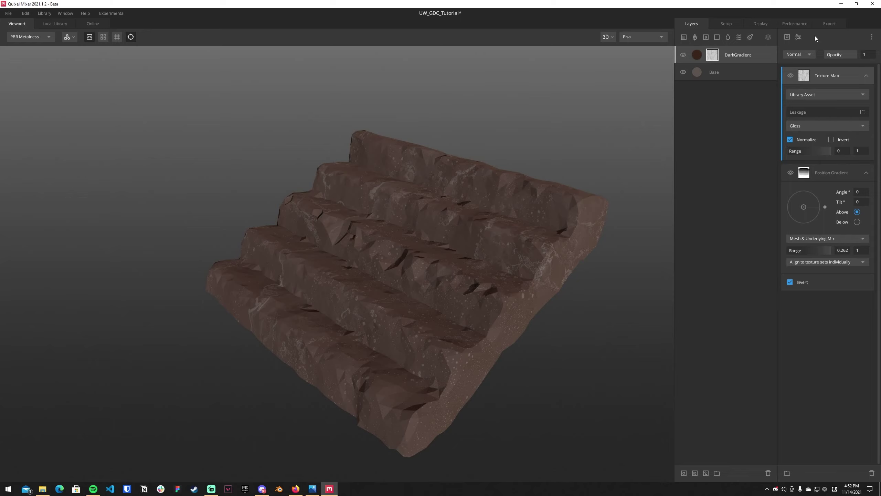
Compare the rock with the Leakage map toggled off and on, then choose Projection from the mask filters
drag(507, 203, 466, 282)
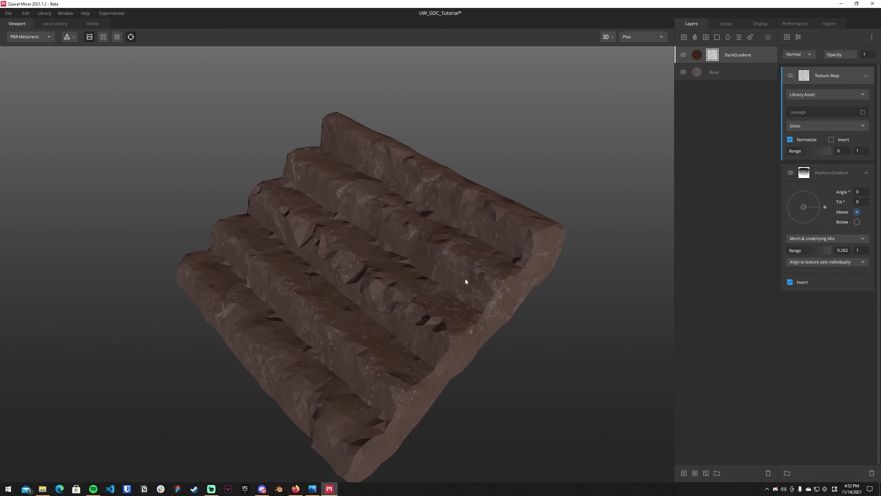
scroll(410, 308, up, 6)
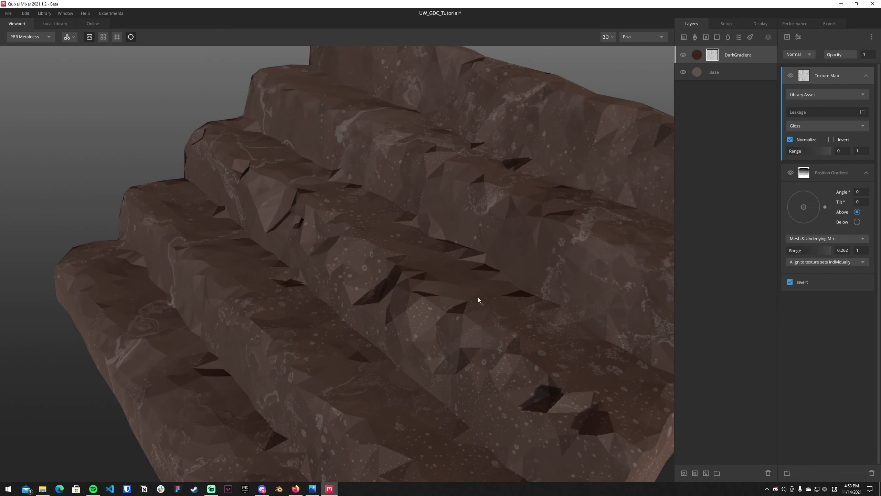
scroll(346, 341, down, 8)
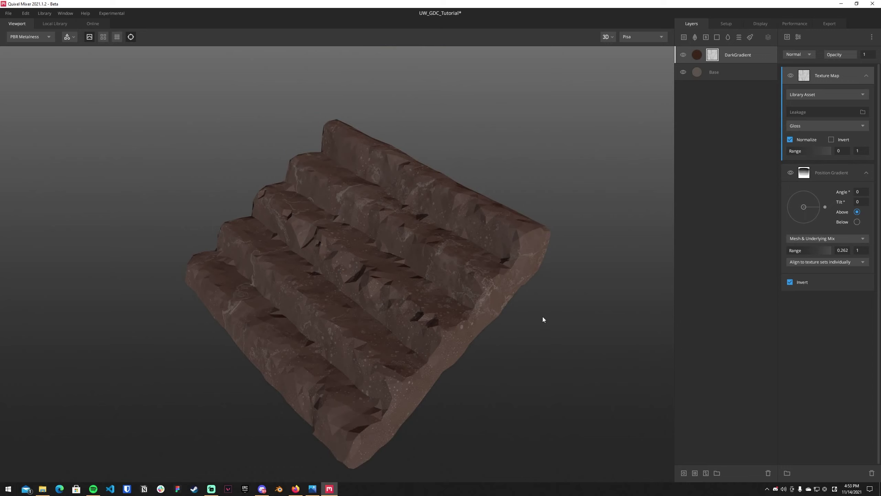
click(790, 76)
click(790, 75)
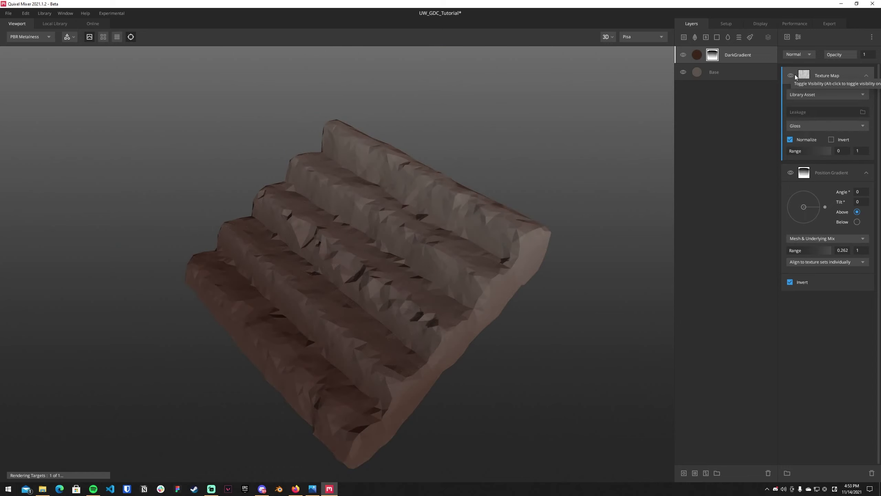
click(790, 75)
click(794, 75)
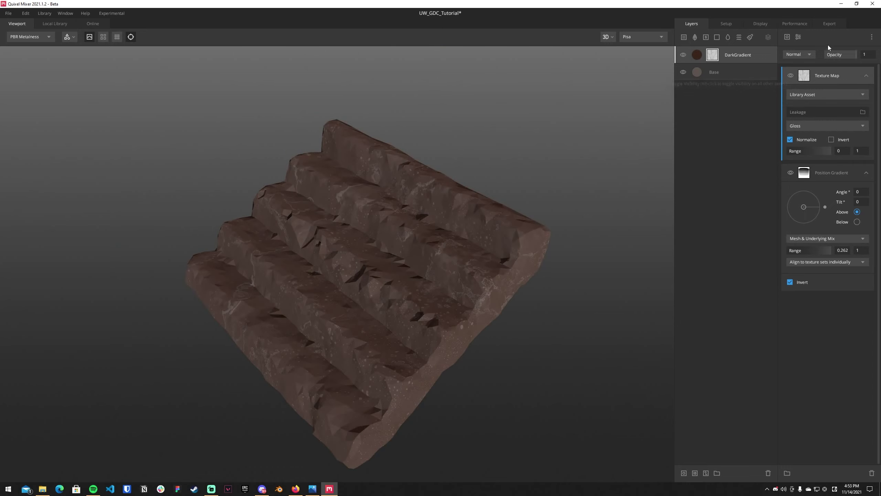
click(797, 38)
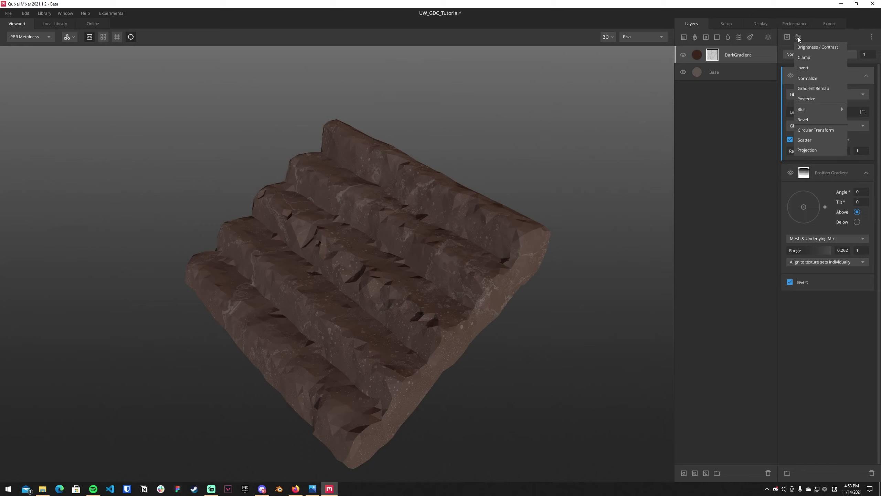
click(810, 151)
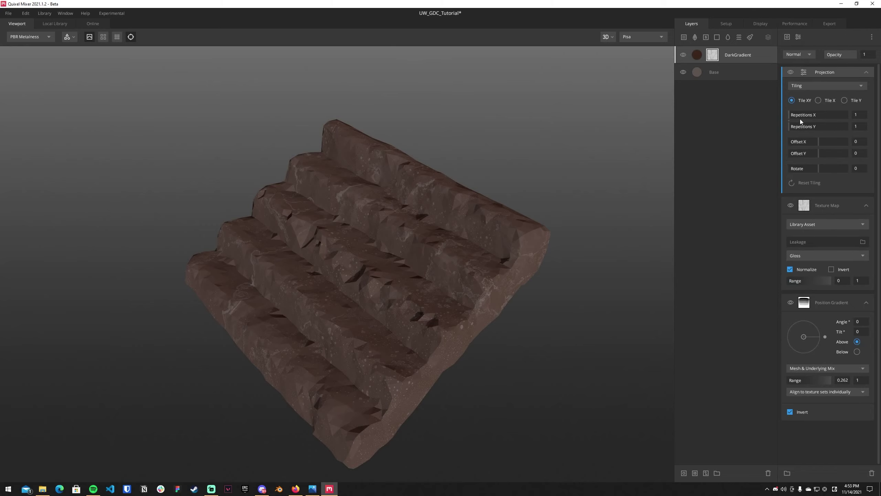
Set the mask projection to Box Projection with scale 5
click(825, 86)
click(821, 114)
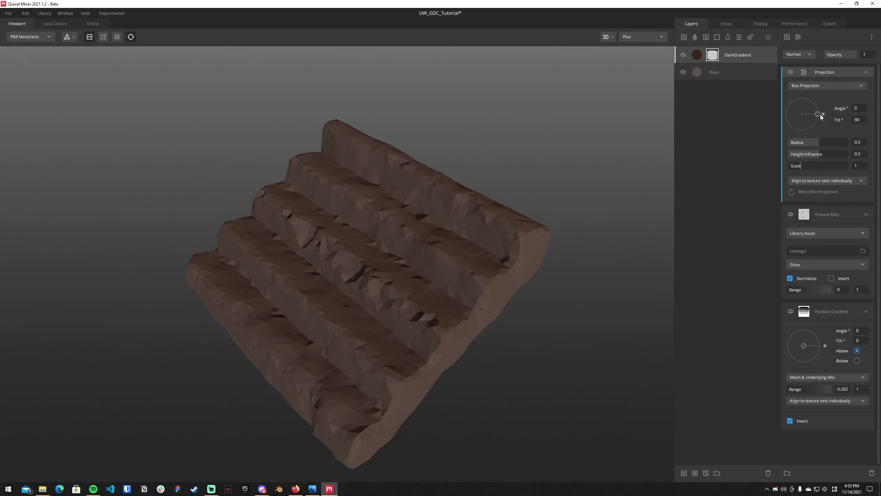
scroll(408, 224, up, 10)
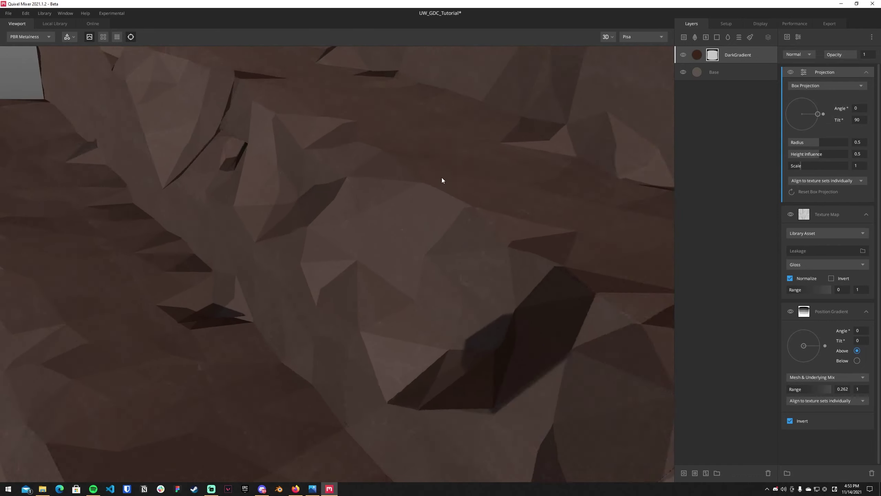
scroll(440, 177, down, 10)
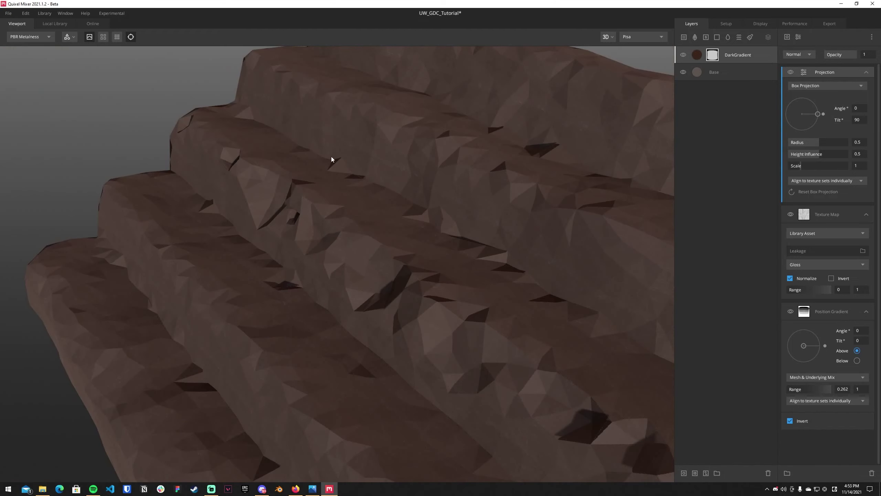
scroll(252, 176, down, 5)
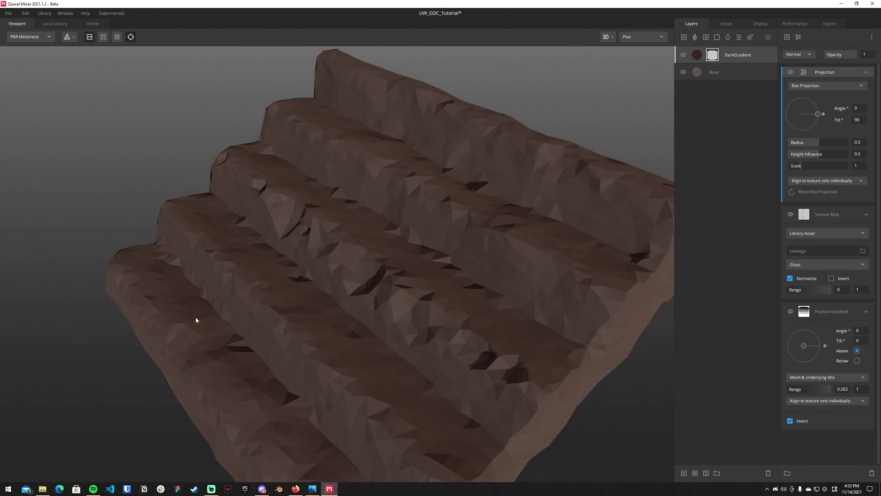
scroll(381, 255, down, 5)
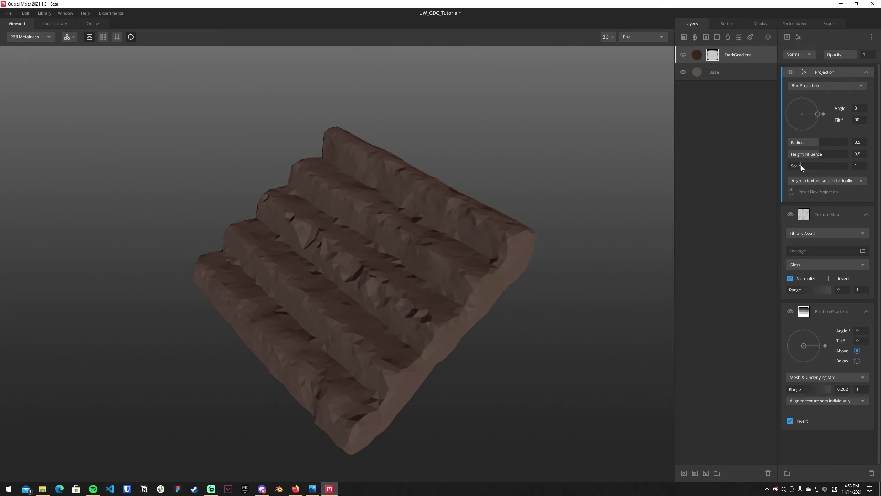
scroll(307, 242, up, 10)
scroll(314, 243, down, 10)
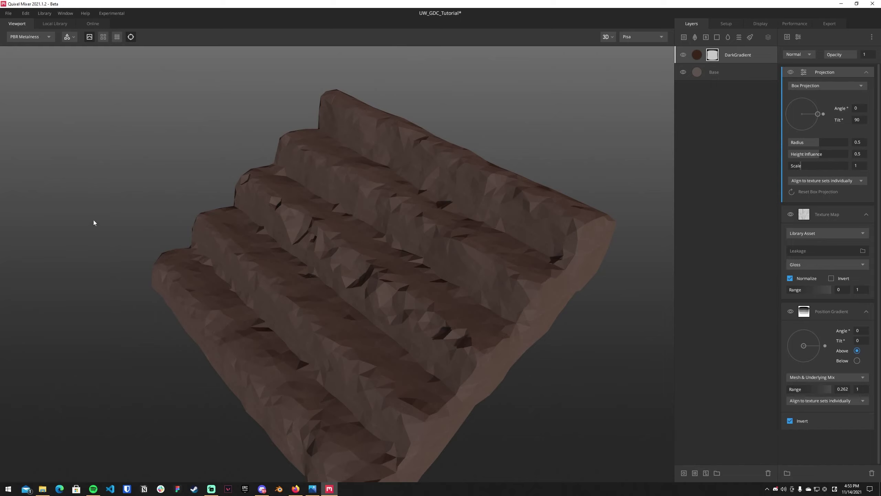
scroll(622, 213, down, 3)
click(802, 167)
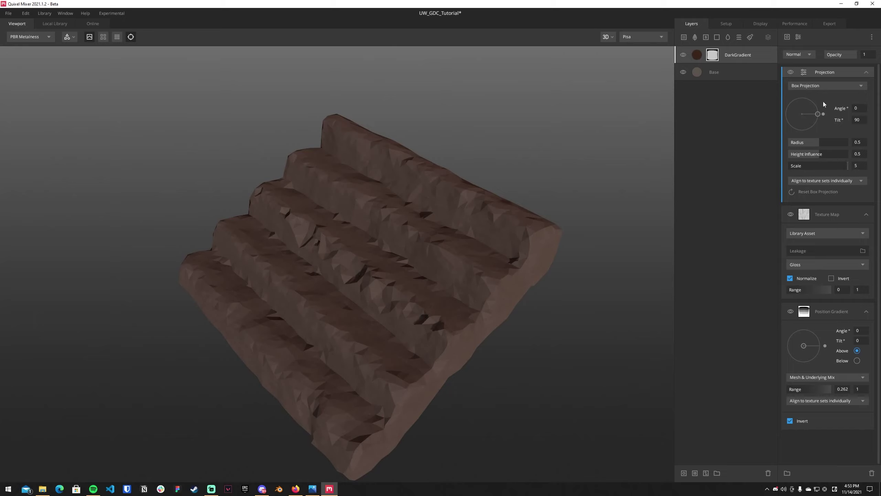
Set the projection angle to 90°, check the stairs from two angles, and add a solid layer
click(805, 55)
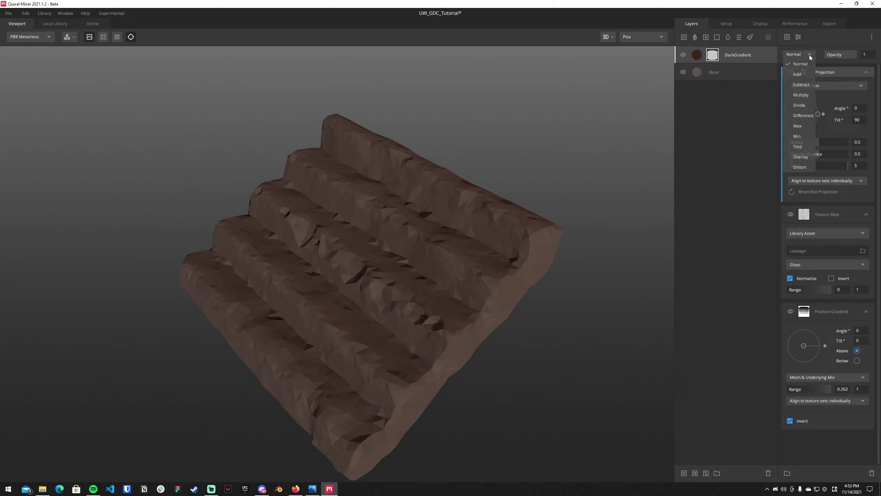
click(810, 55)
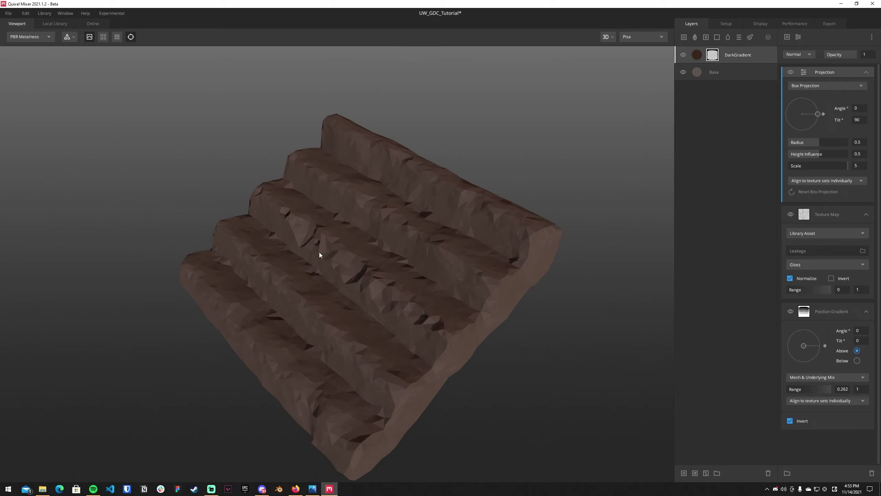
drag(819, 114, 802, 95)
text(90)
key(Return)
drag(294, 222, 400, 214)
scroll(431, 186, up, 5)
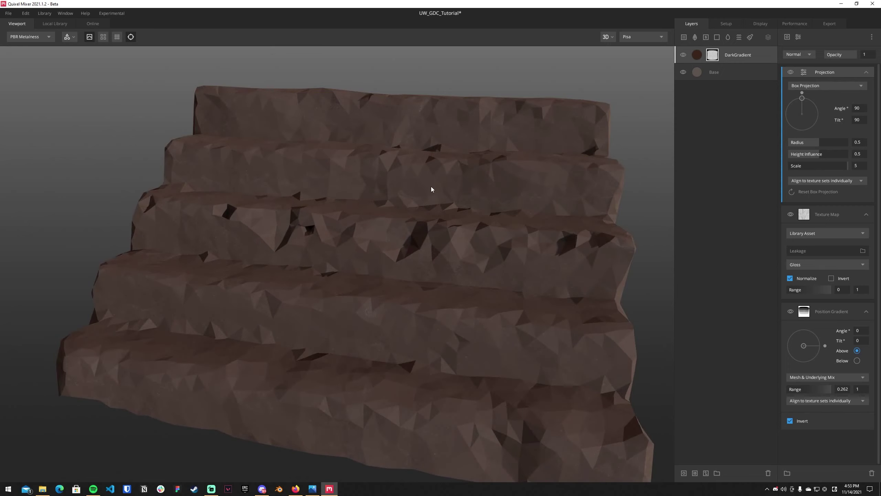
drag(431, 186, 385, 196)
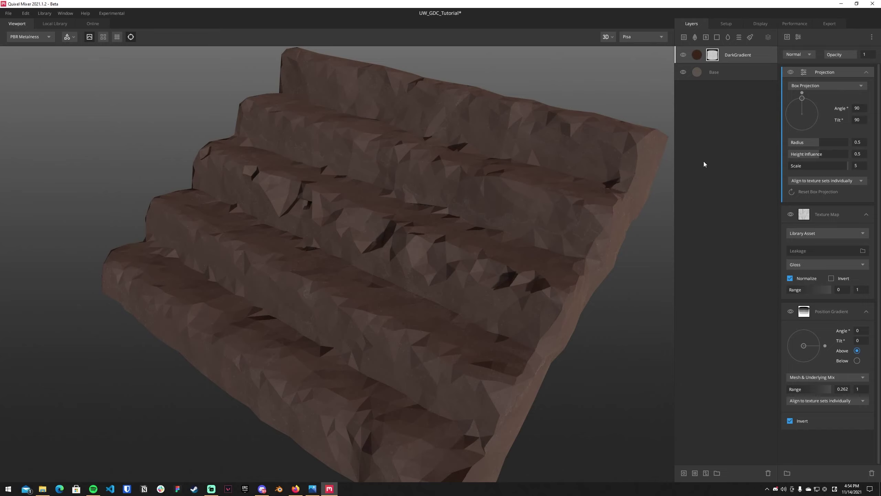
click(716, 36)
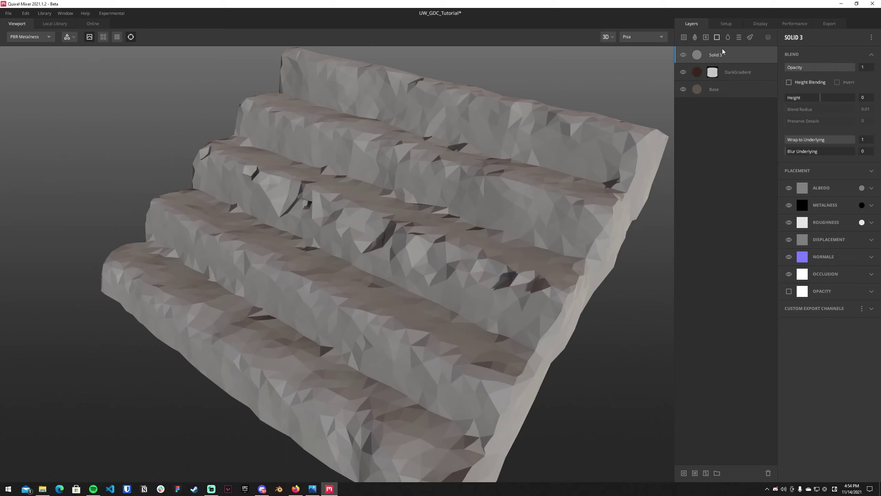
Rename the Solid 3 layer to 'RedHigh' from its right-click menu
right_click(738, 55)
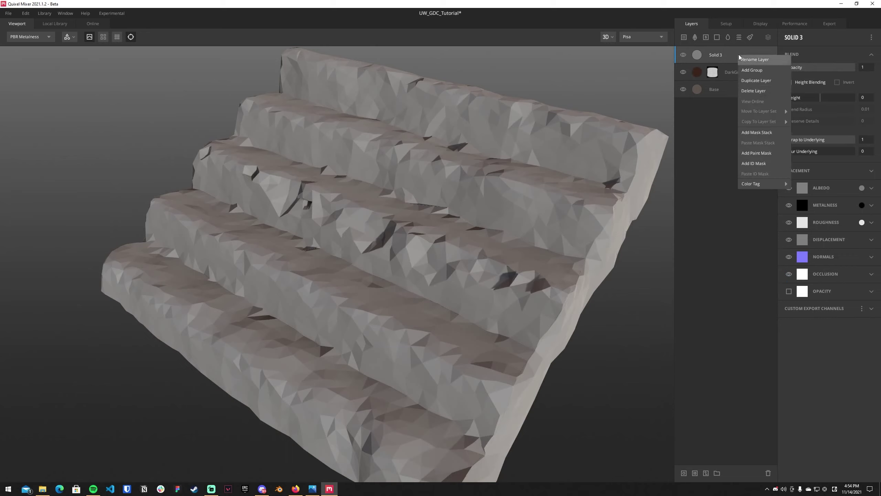
click(743, 61)
text(R)
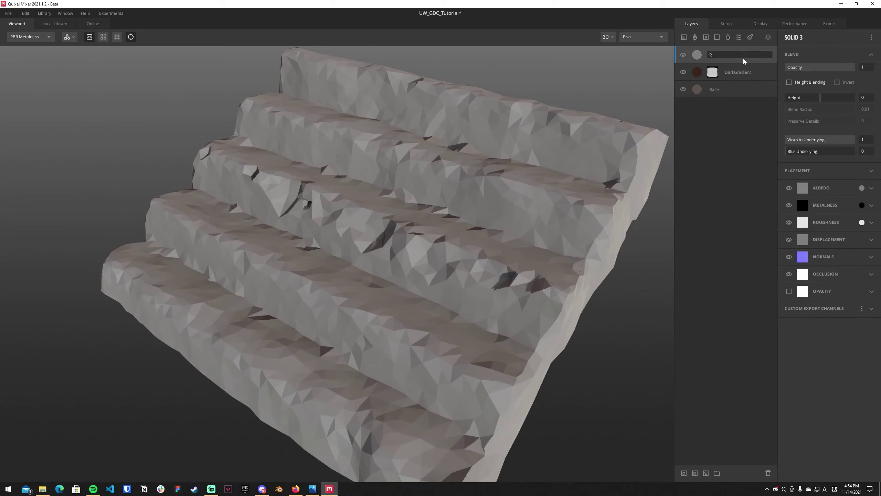
text(edHigh)
key(Return)
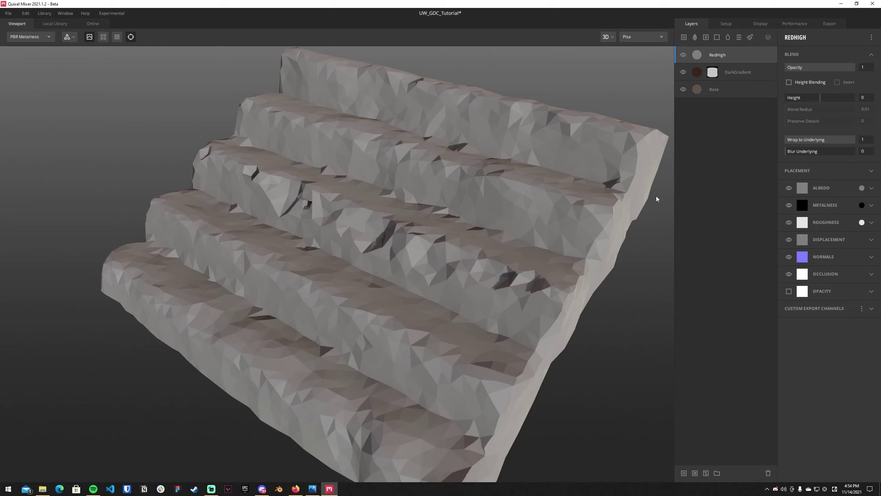
Set RedHigh's albedo colour to hex 473d48
click(861, 190)
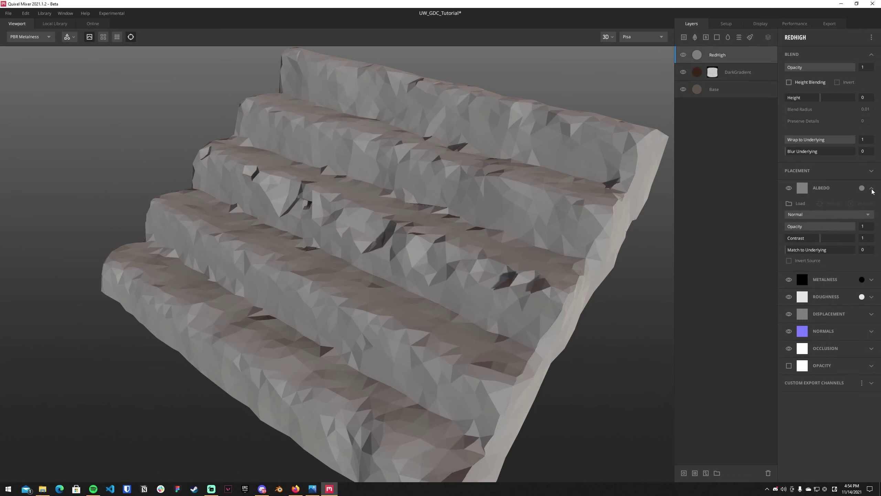
click(862, 187)
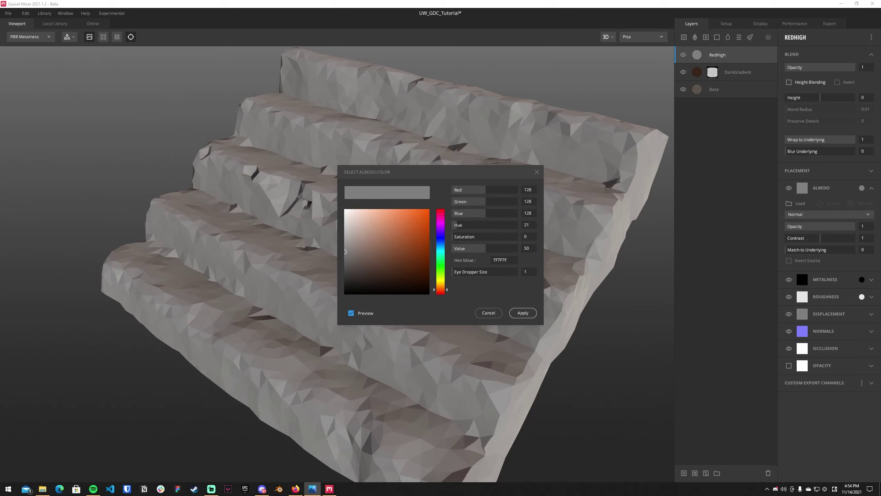
click(163, 339)
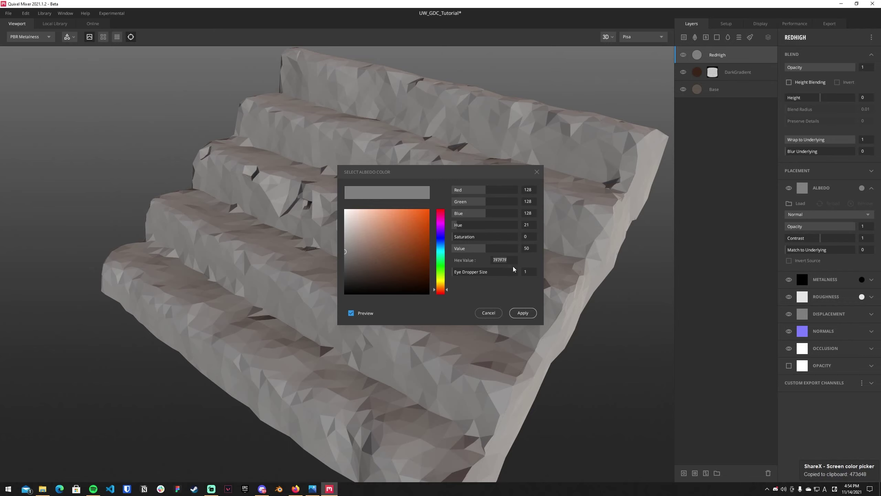
click(503, 260)
key(ctrl+v)
click(523, 313)
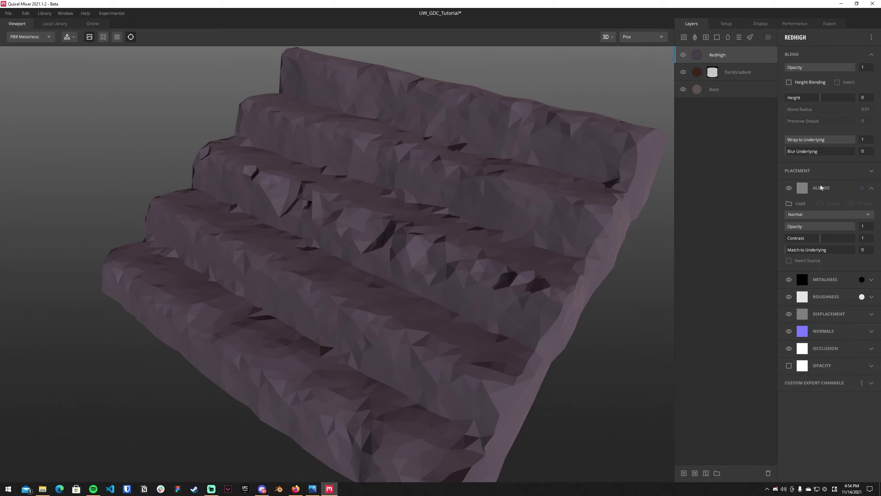
Blend the albedo as Overlay and add a mask stack to RedHigh
click(811, 216)
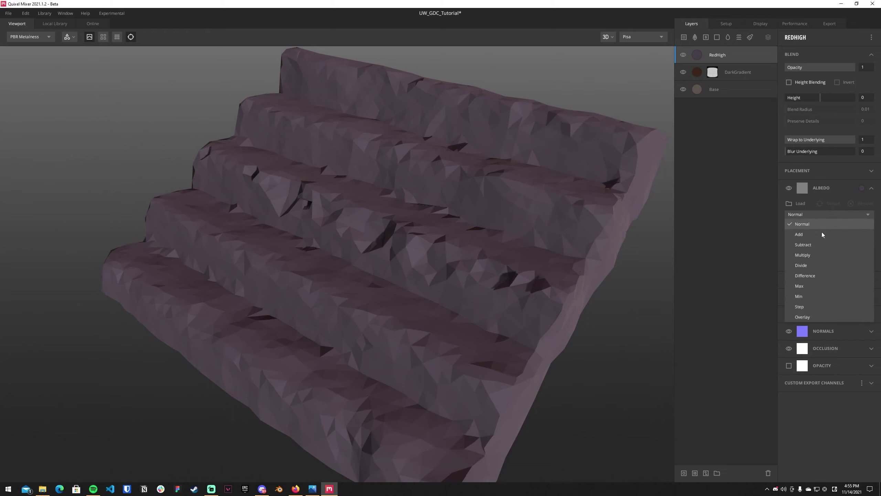
click(805, 316)
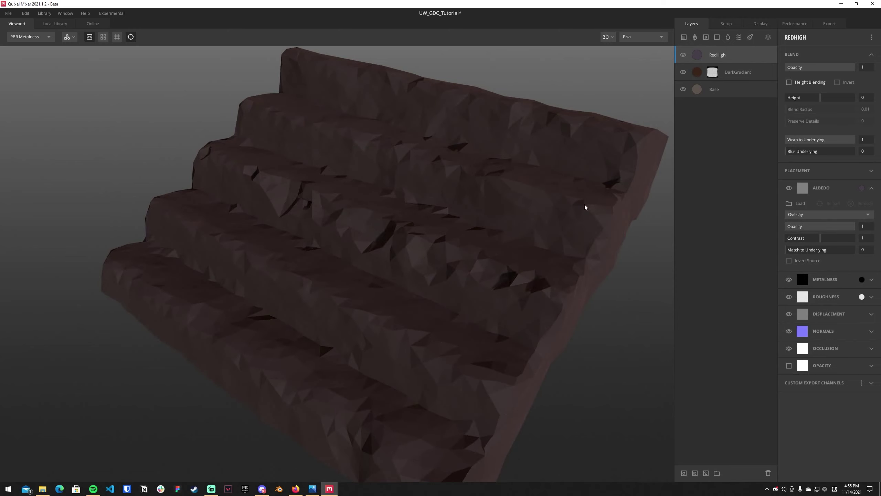
click(683, 473)
Add an inverted Normal component to RedHigh's mask
key(alt+Tab)
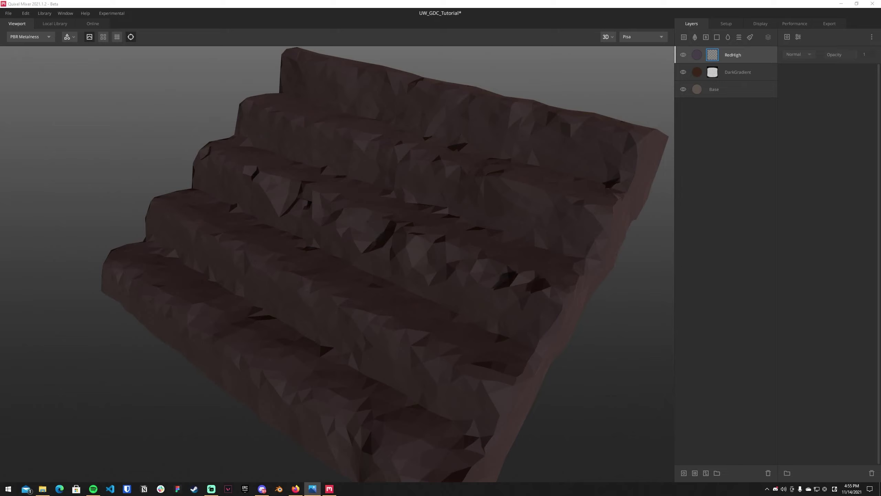
click(794, 188)
click(787, 37)
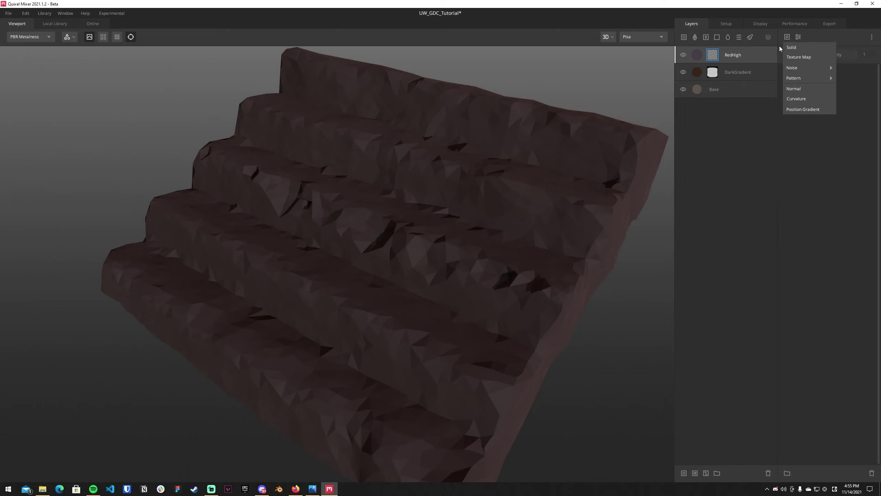
mouse_move(796, 73)
click(804, 89)
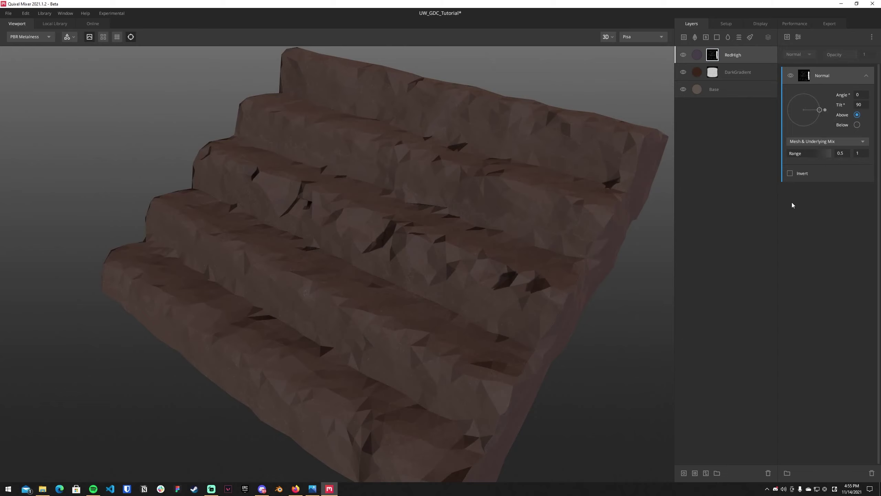
click(790, 174)
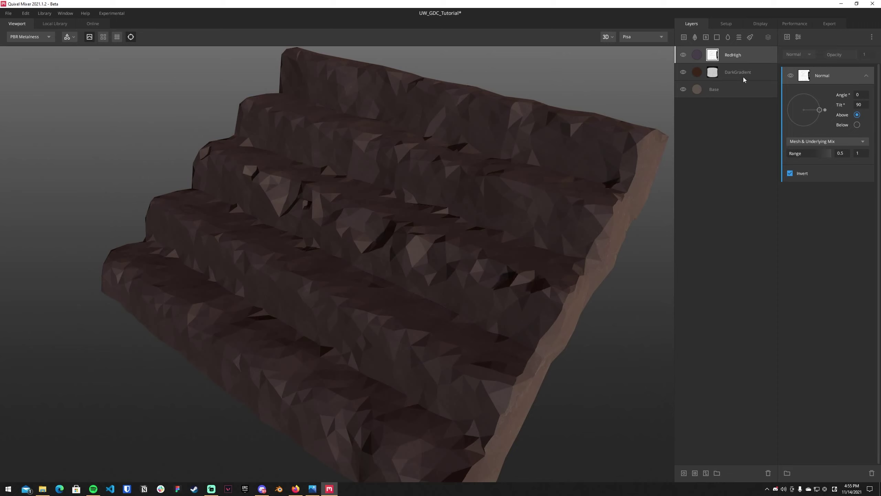
Narrow the Normal mask Range to 0.365–0.532 after checking DarkGradient's mask stack
click(722, 75)
click(714, 74)
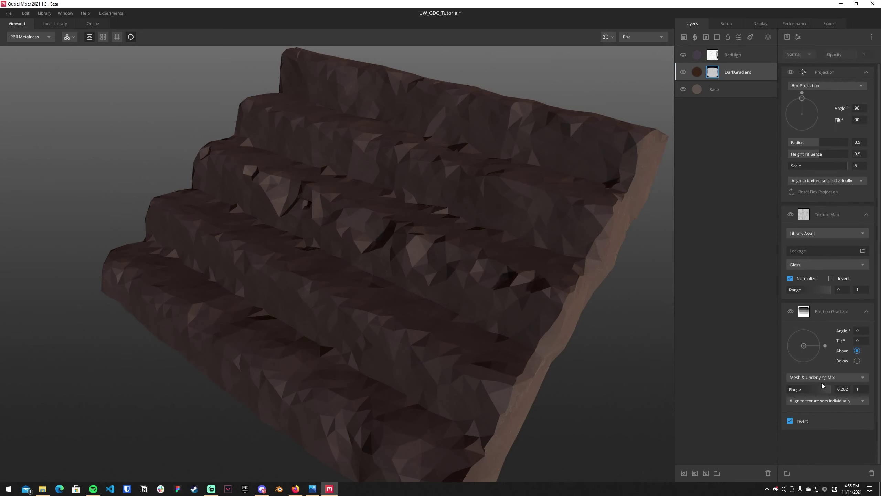
click(720, 55)
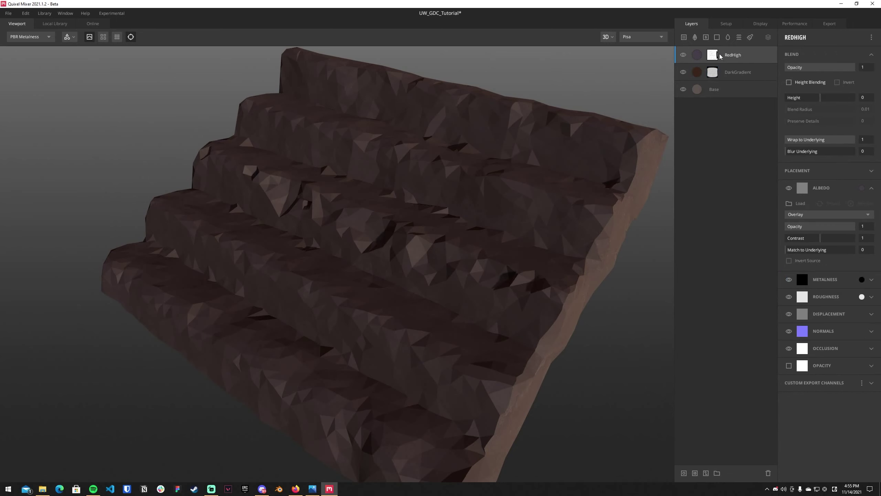
click(715, 55)
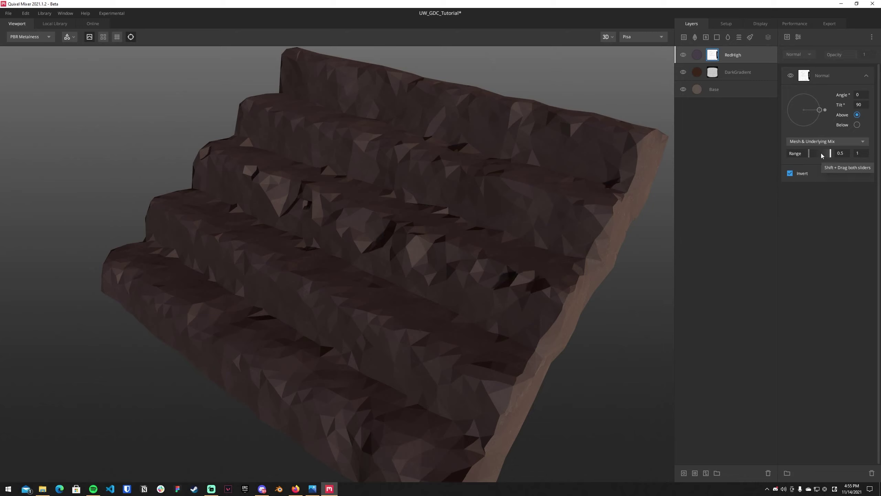
mouse_move(820, 154)
shift+mouse_down()
mouse_move(795, 157)
mouse_move(818, 156)
mouse_move(810, 158)
shift+mouse_up()
click(688, 56)
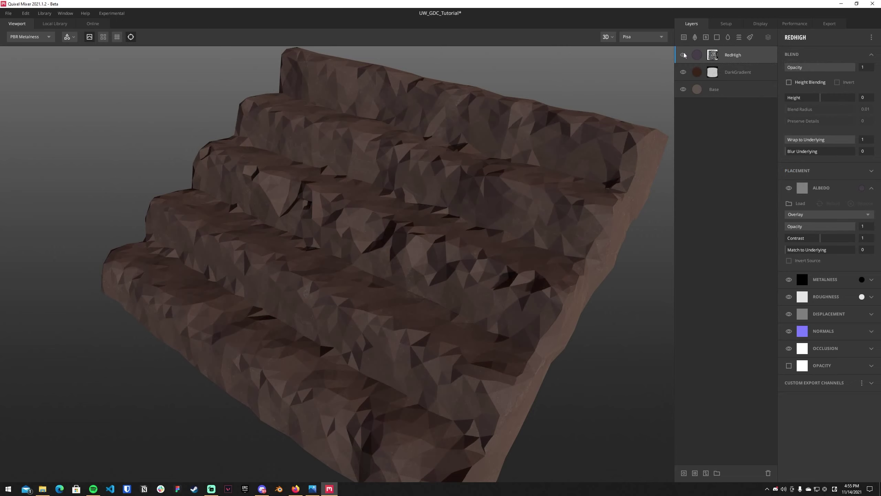
mouse_move(589, 194)
mouse_down()
mouse_move(356, 221)
mouse_move(419, 224)
mouse_move(687, 89)
mouse_up()
click(684, 55)
click(684, 56)
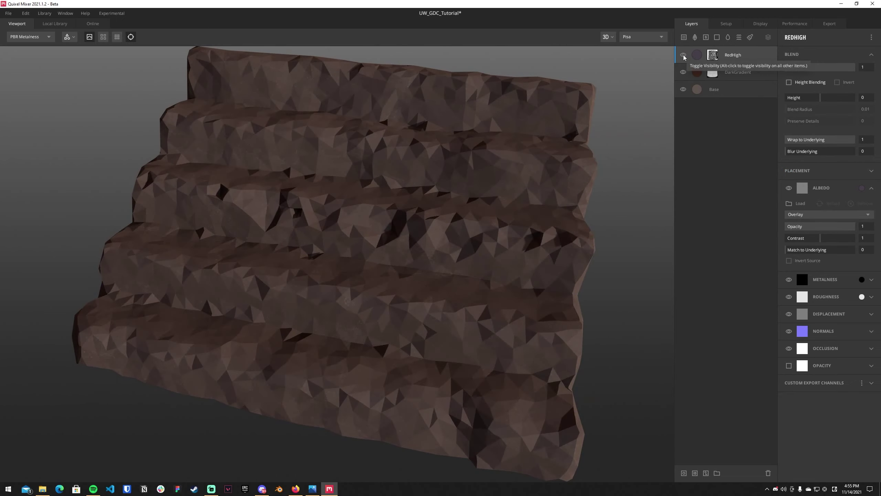
drag(423, 194, 307, 116)
drag(194, 133, 676, 110)
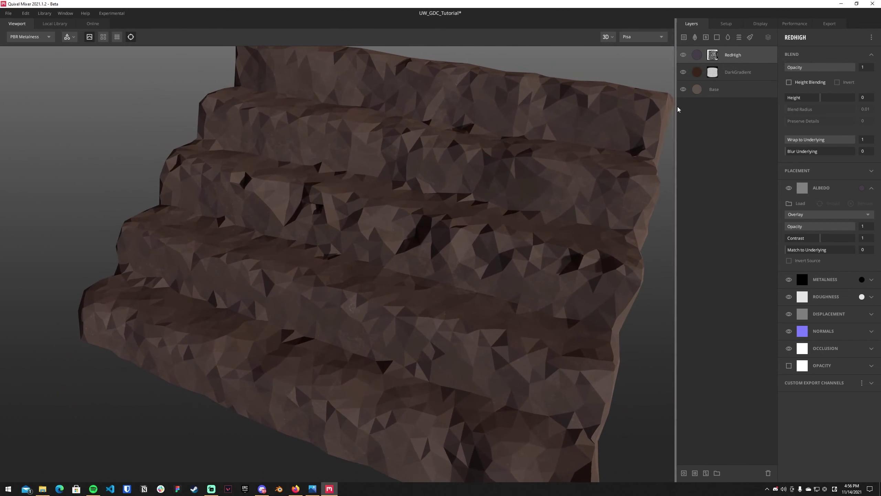
click(682, 55)
click(683, 55)
drag(617, 243, 468, 250)
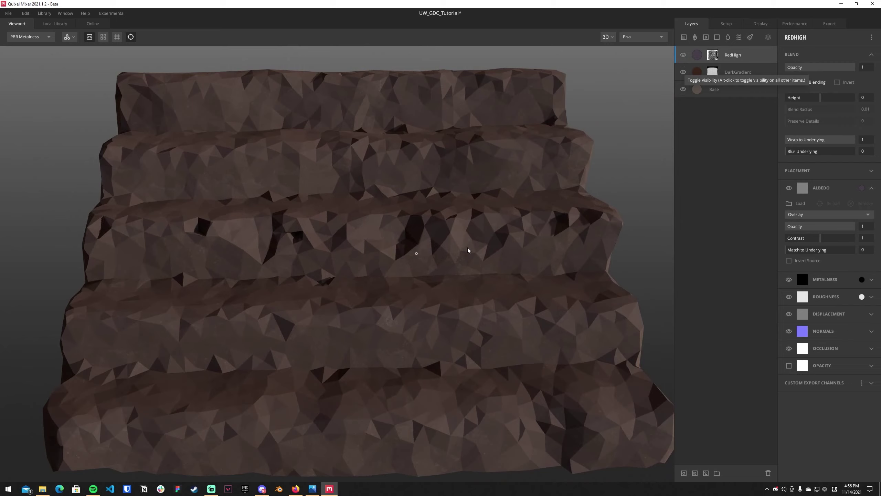
click(714, 56)
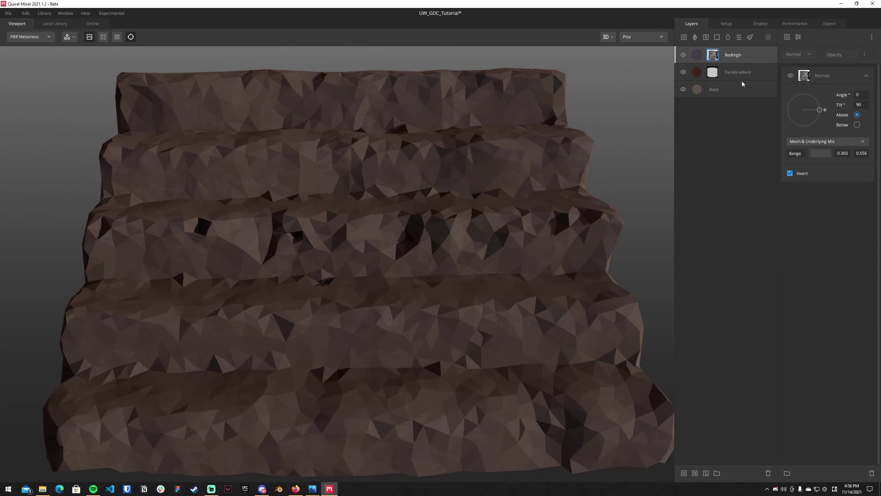
click(822, 77)
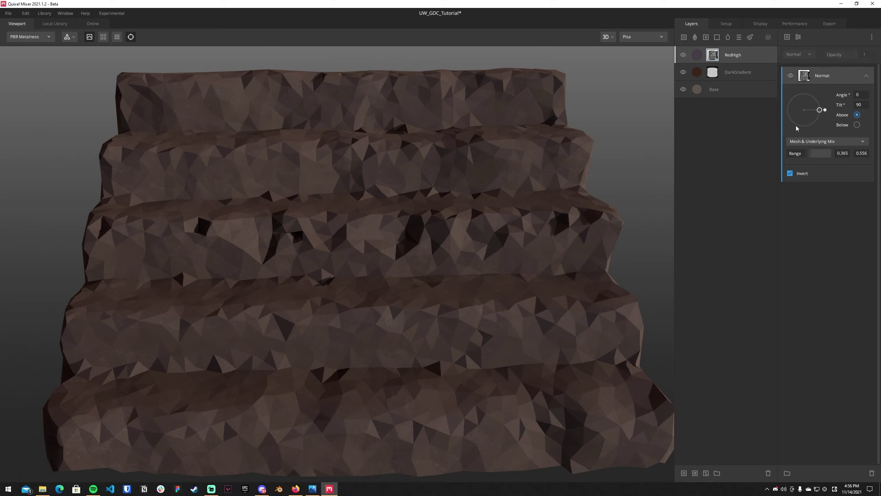
drag(626, 146, 501, 200)
click(748, 56)
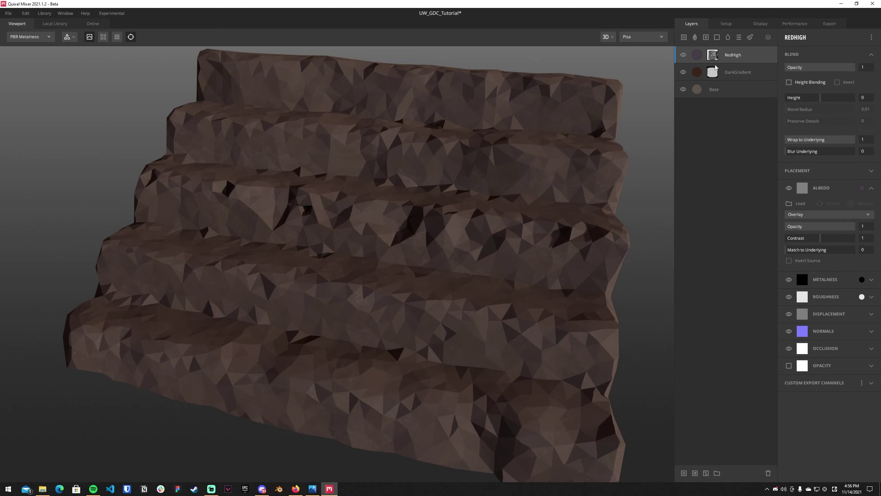
Add a solid layer above RedHigh and rename it 'BlueEdges'
click(717, 37)
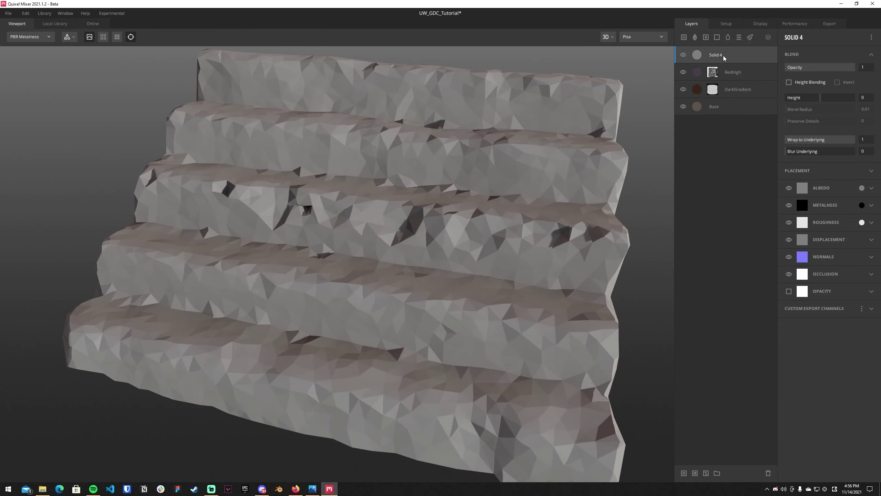
right_click(724, 57)
click(726, 165)
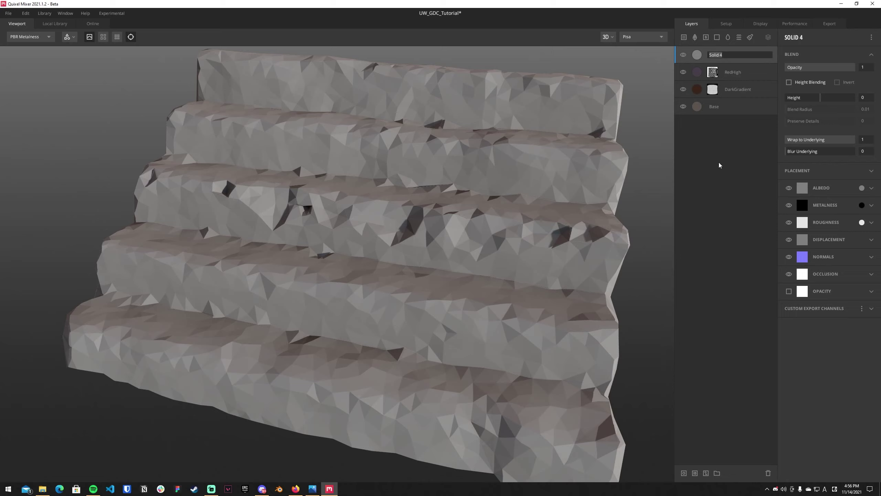
text(BlueEdger)
key(BackSpace)
text(s)
key(Return)
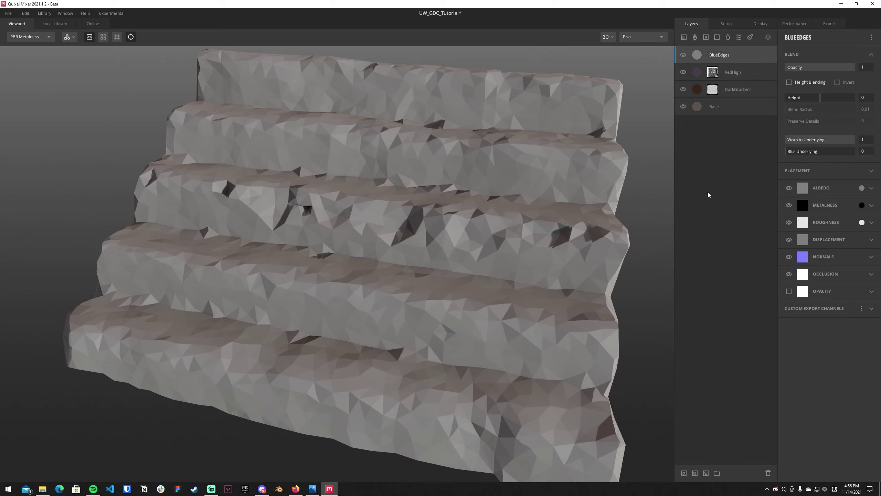
Give BlueEdges a 515b76 slate-blue albedo blended as Overlay
key(alt+Tab)
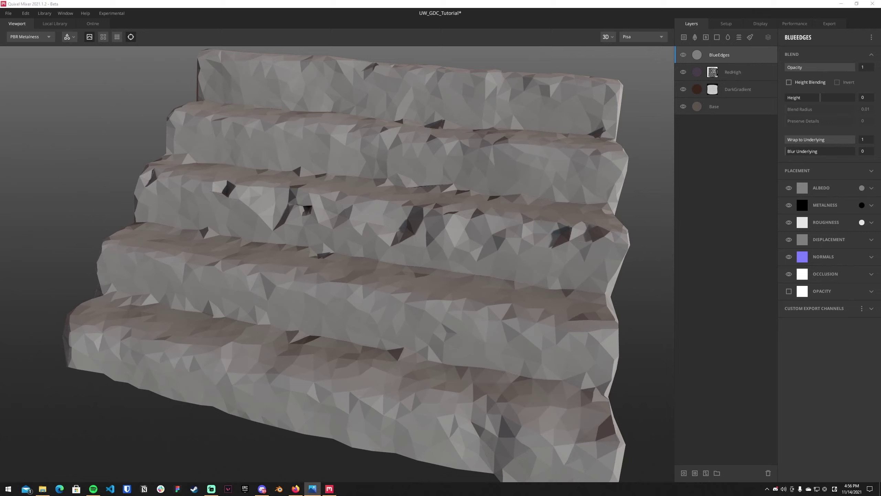
click(265, 247)
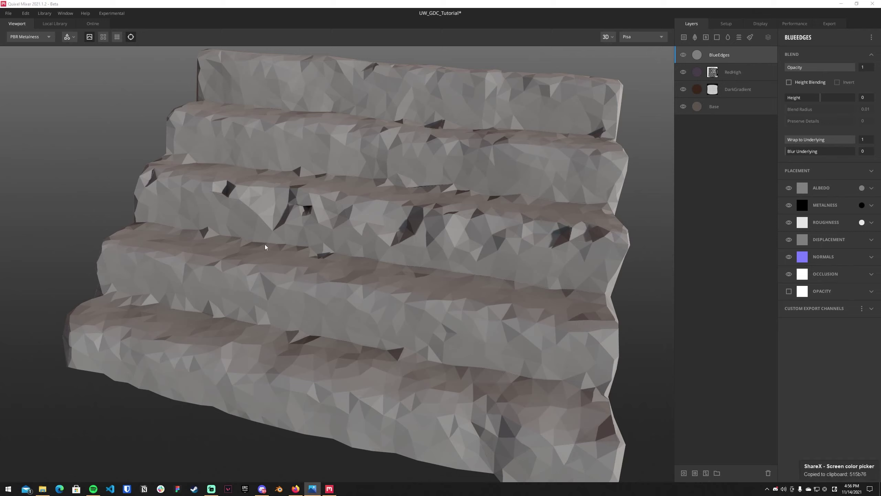
key(alt+Tab)
click(855, 196)
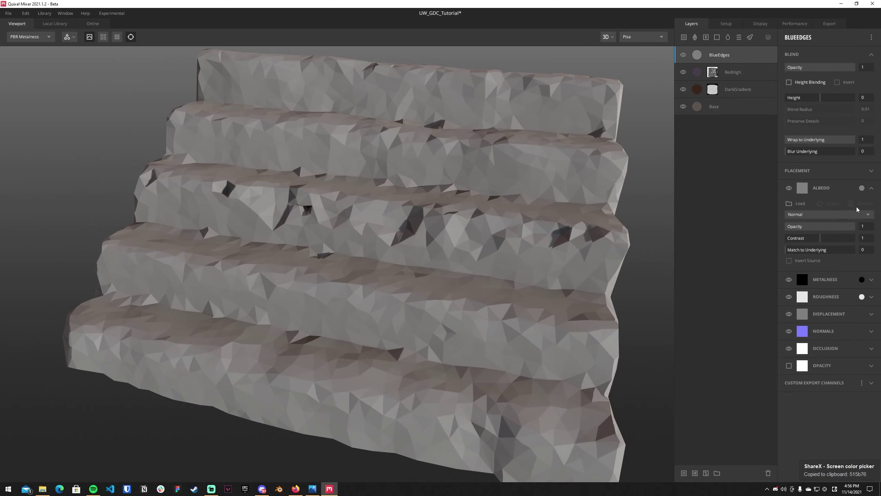
click(862, 188)
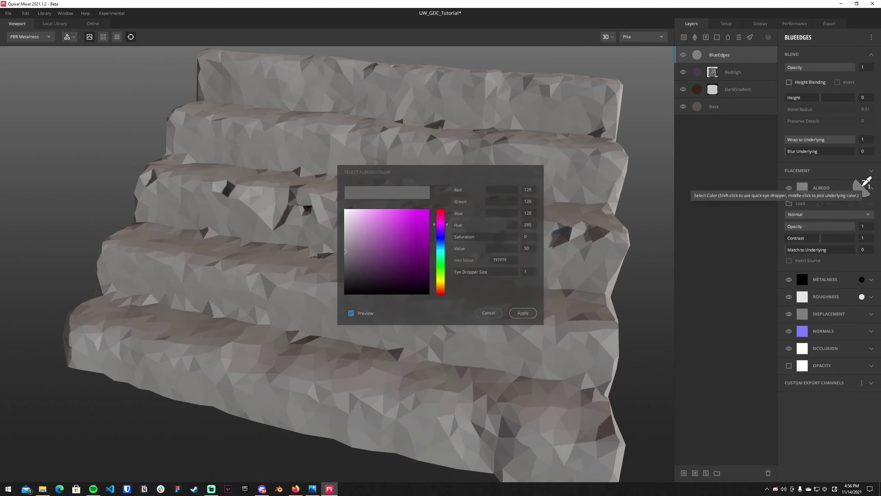
click(522, 313)
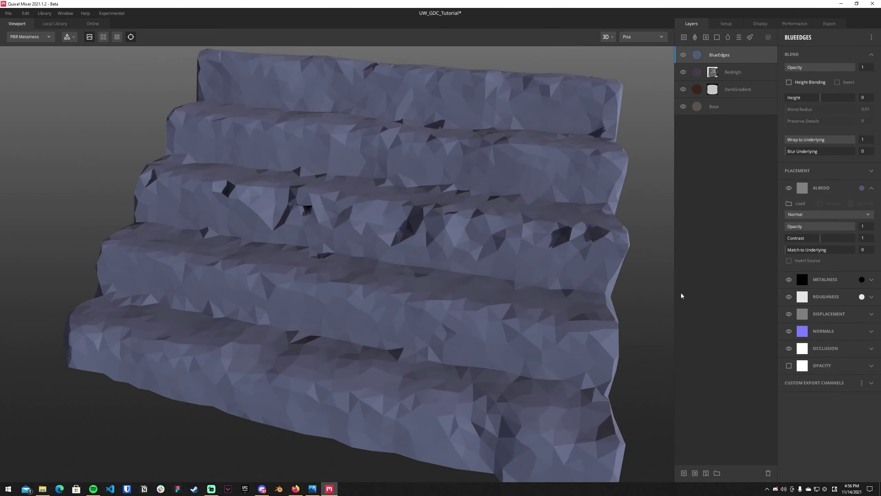
click(812, 215)
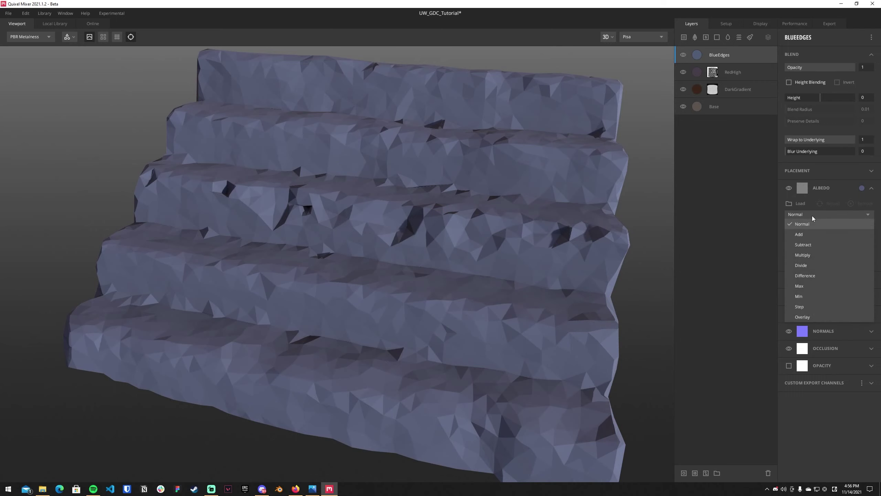
click(804, 317)
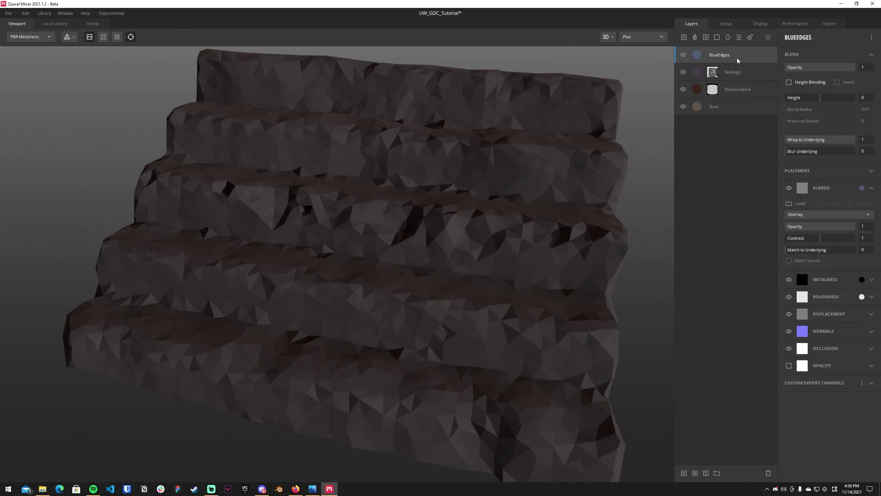
click(768, 37)
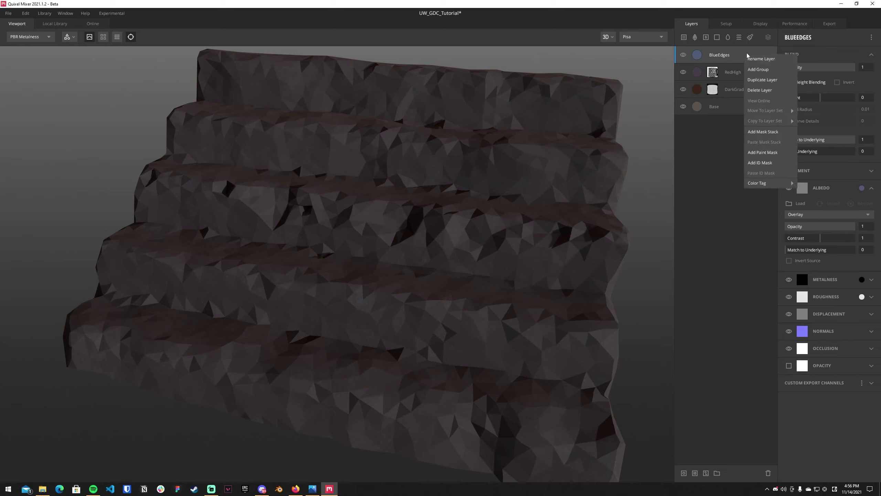
Add a mask stack to BlueEdges with an inverted Curvature mask
click(781, 134)
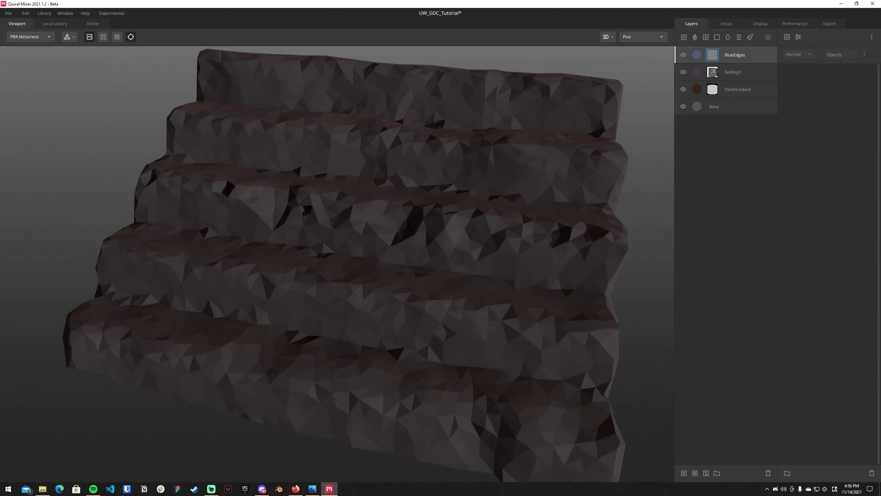
click(312, 489)
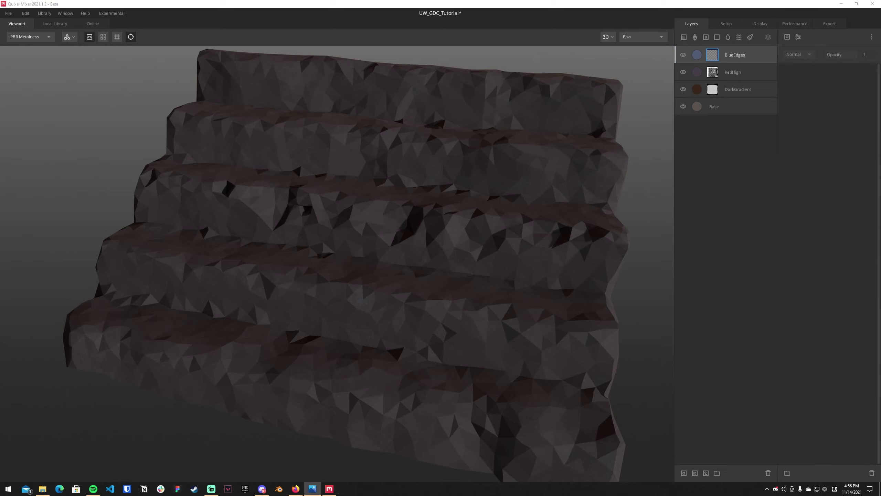
click(557, 240)
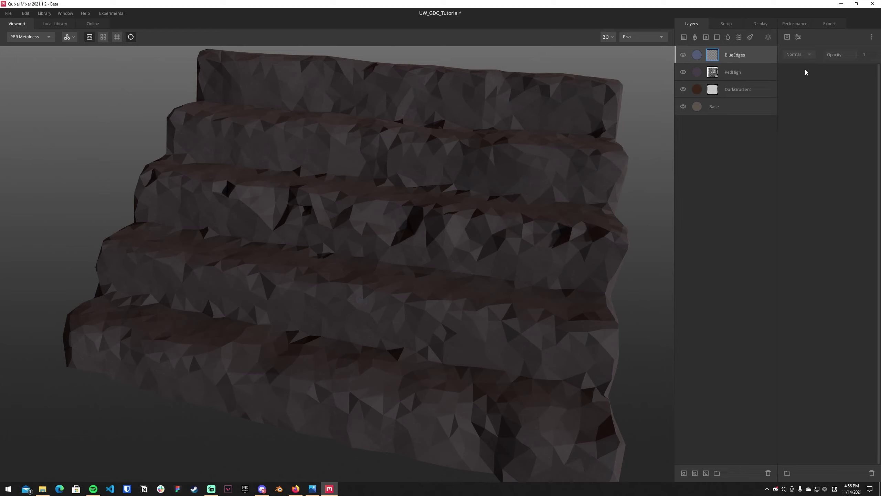
click(787, 36)
click(808, 98)
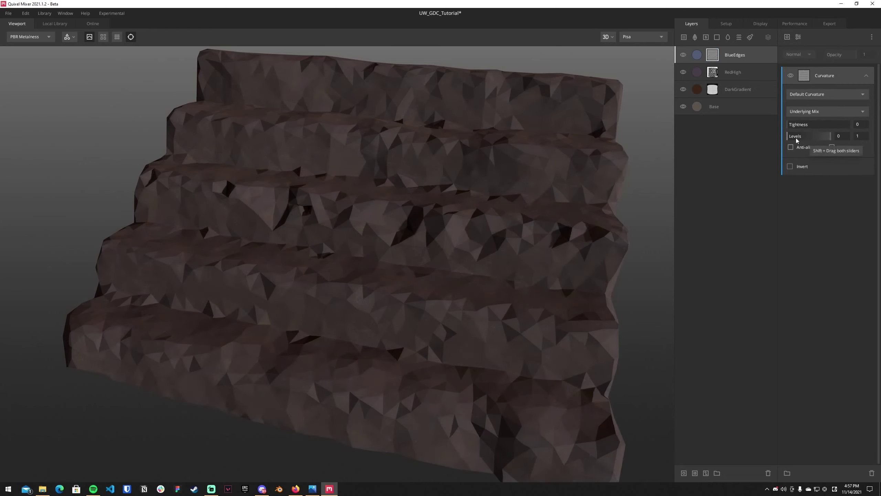
click(790, 167)
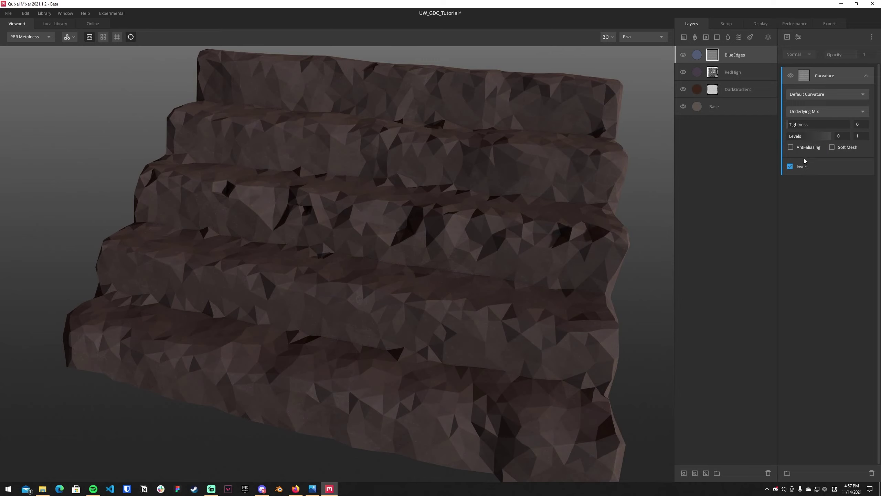
Zoom in and toggle BlueEdges off and on to check the blue overlay on the stairs
click(686, 56)
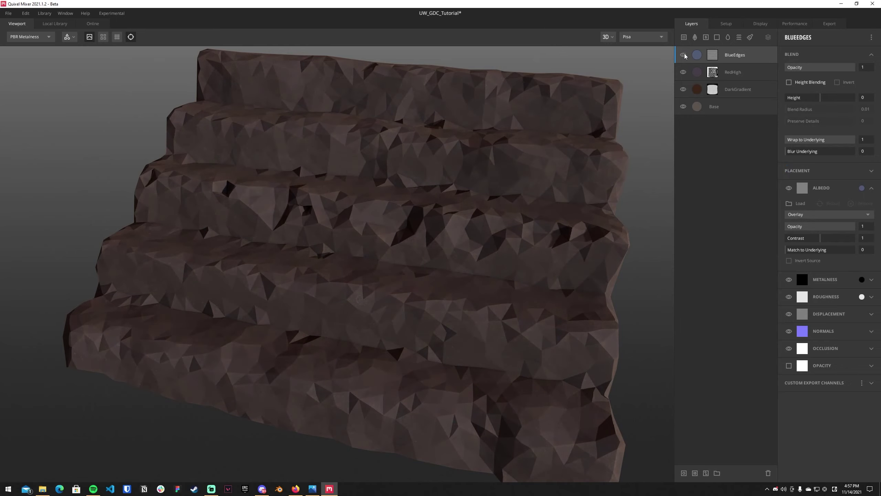
scroll(338, 182, up, 5)
scroll(458, 130, up, 5)
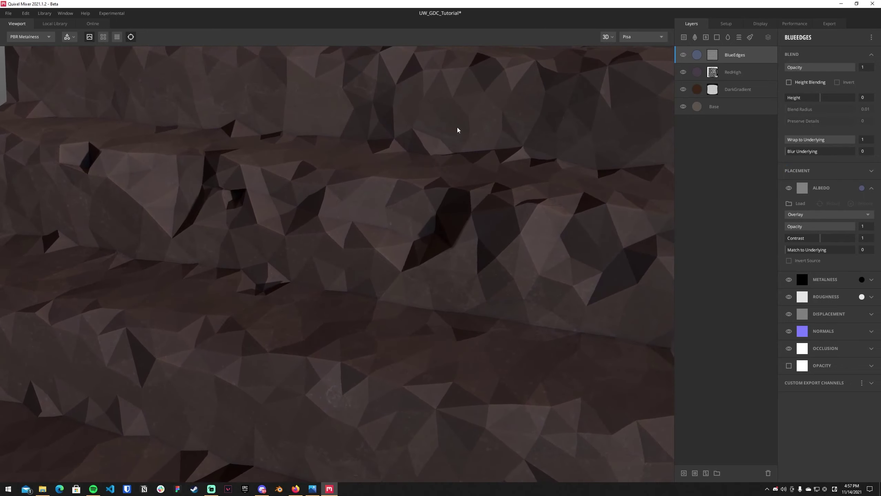
scroll(363, 223, up, 5)
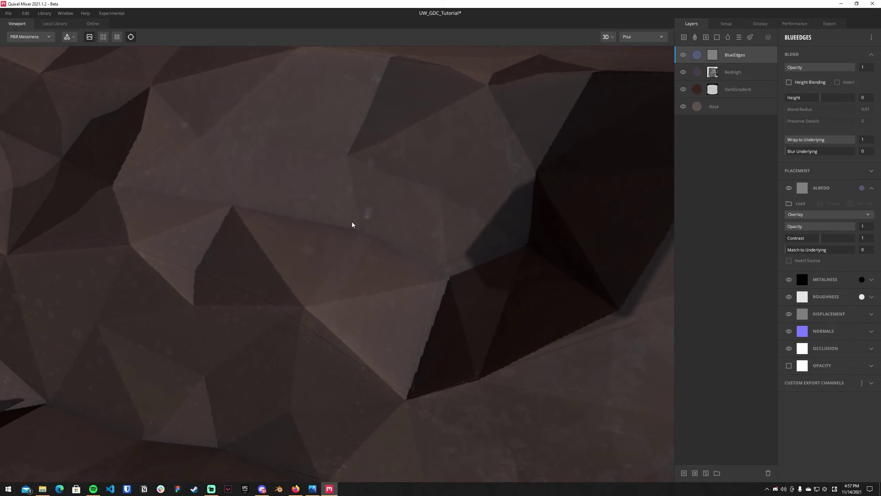
click(683, 55)
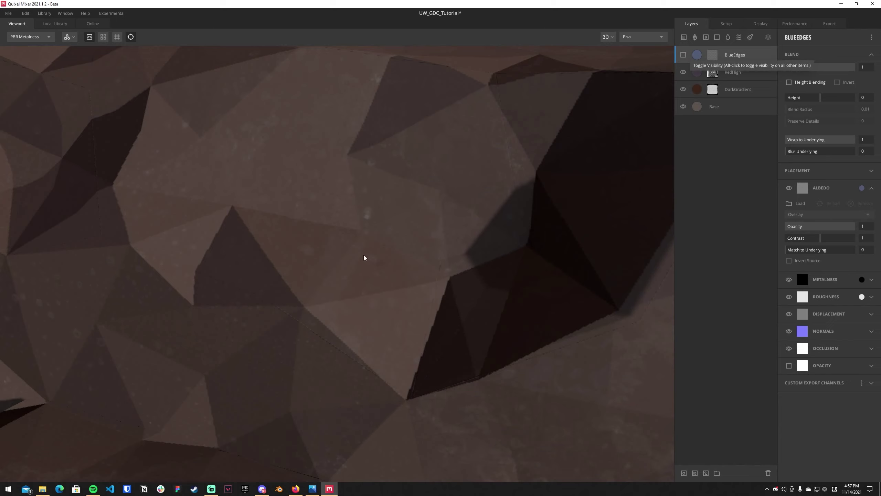
click(683, 55)
scroll(360, 199, down, 5)
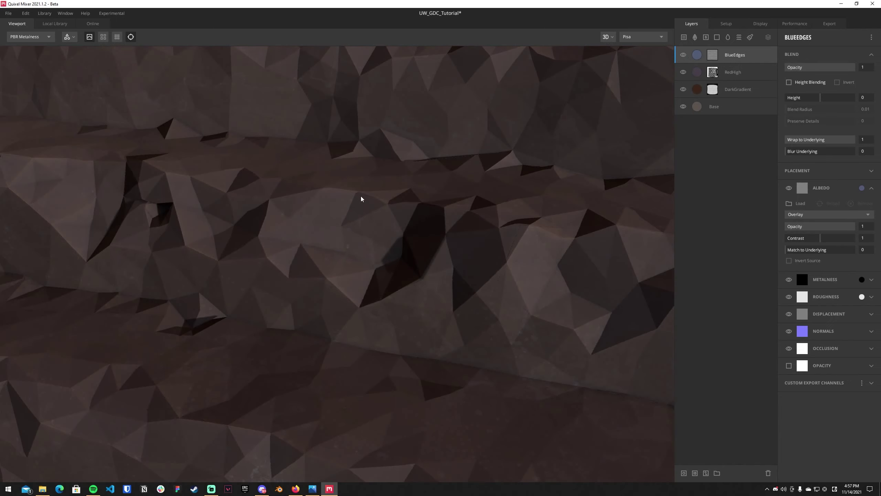
scroll(362, 200, down, 10)
middle_drag(397, 224, 415, 194)
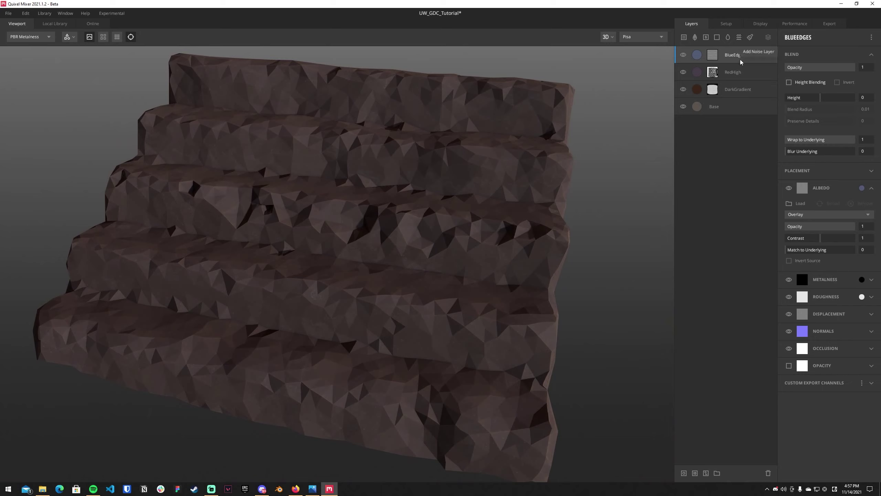
Tighten the BlueEdges curvature mask levels to 0.119–0.357
click(715, 55)
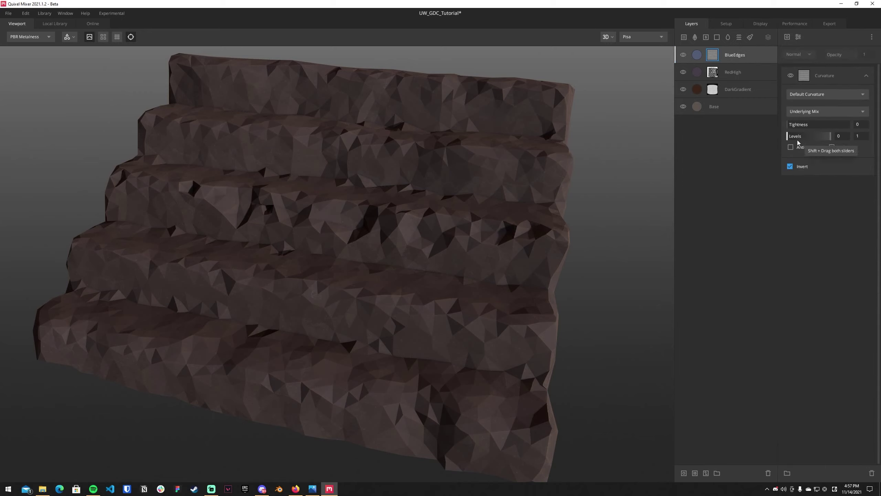
drag(788, 137, 792, 138)
drag(831, 137, 803, 137)
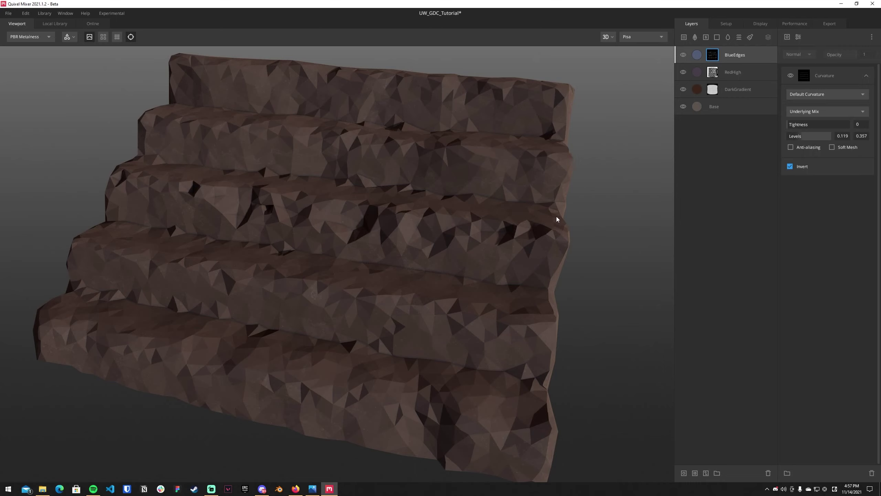
middle_drag(556, 217, 523, 226)
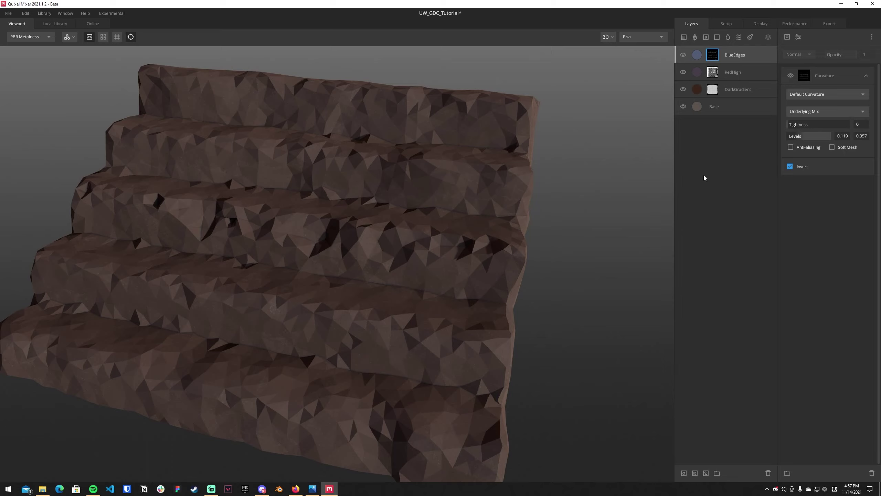
Add a Gaussian blur of strength 0.05 to the curvature mask
click(841, 83)
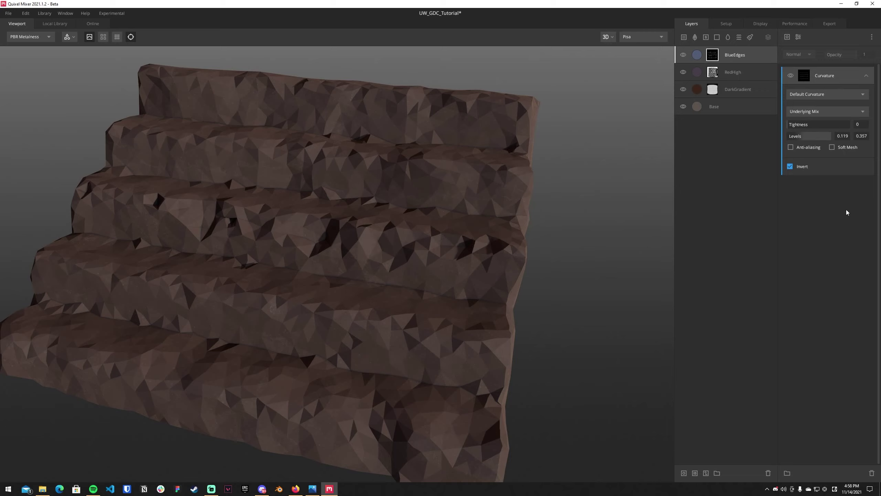
click(799, 38)
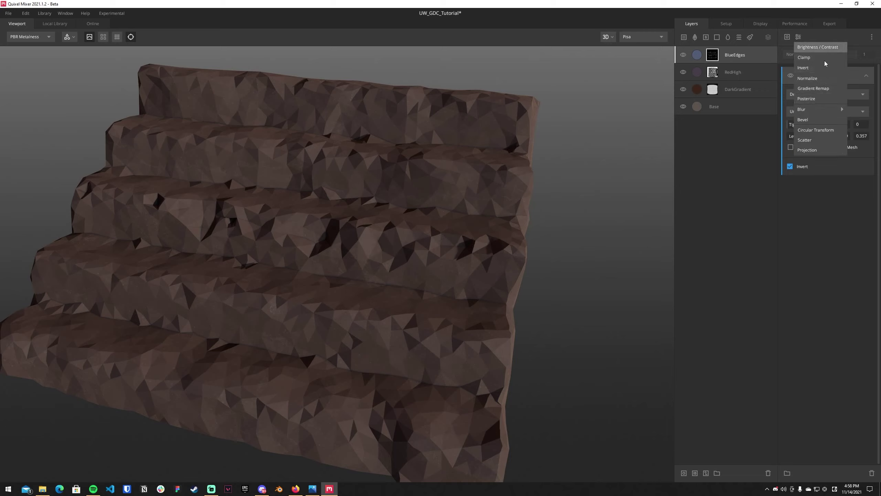
click(839, 109)
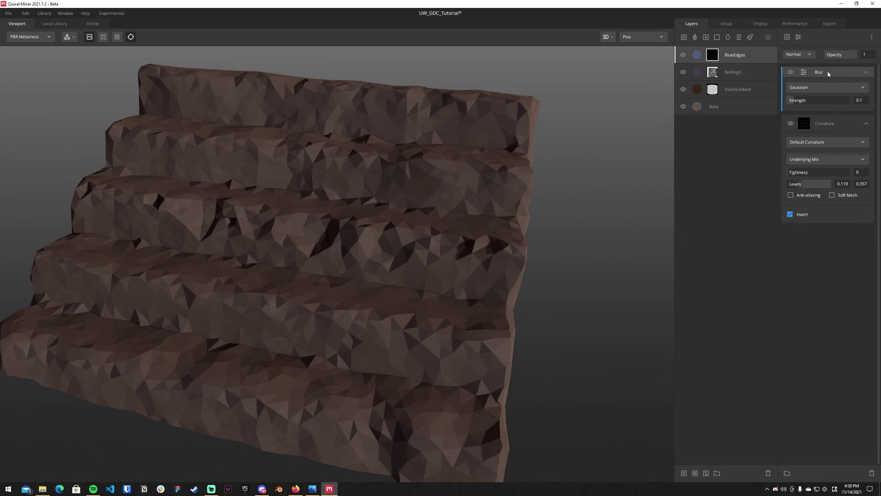
click(866, 104)
text(0.05)
key(Return)
Try Overlay, Multiply and Add blend modes on the mask, then settle on Normal
click(806, 56)
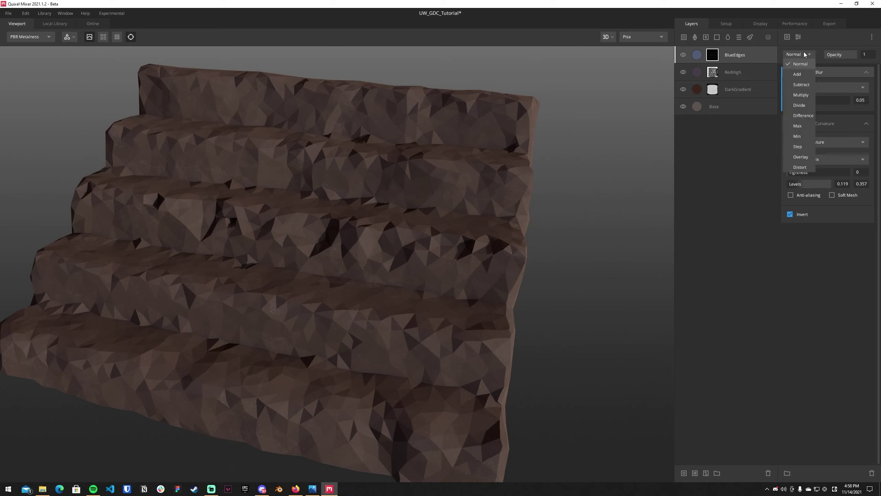
click(806, 160)
click(804, 54)
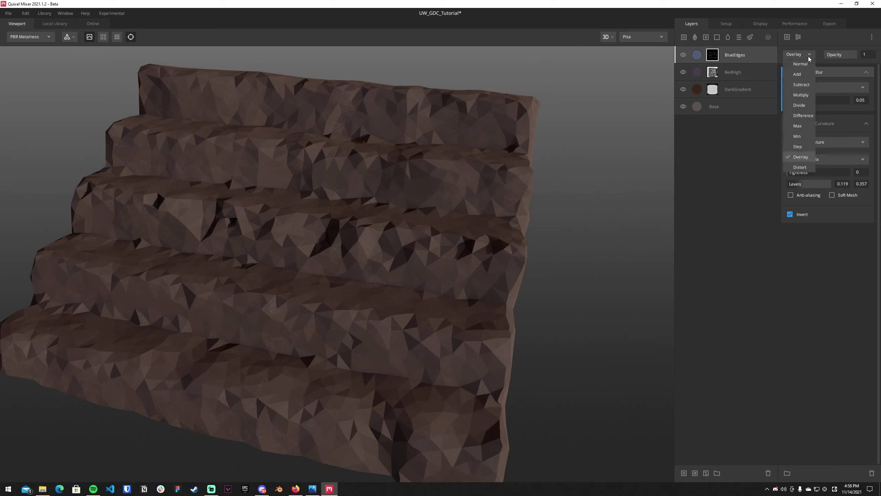
click(806, 101)
click(810, 56)
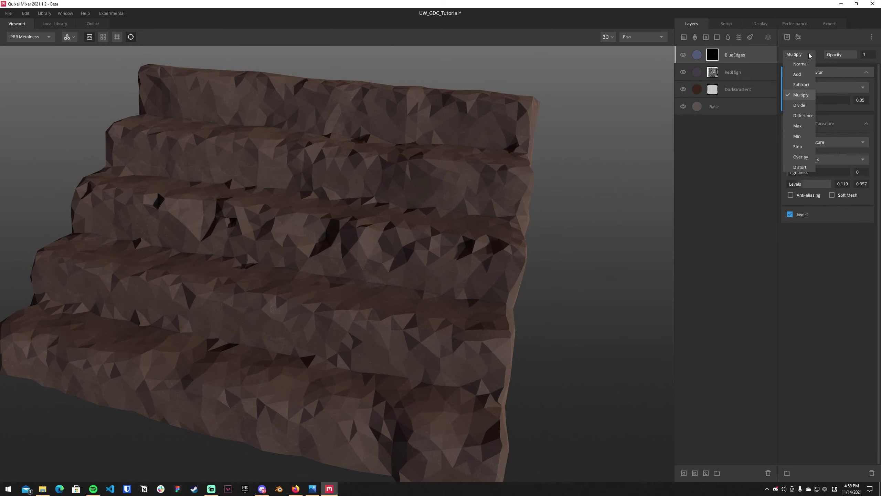
click(804, 74)
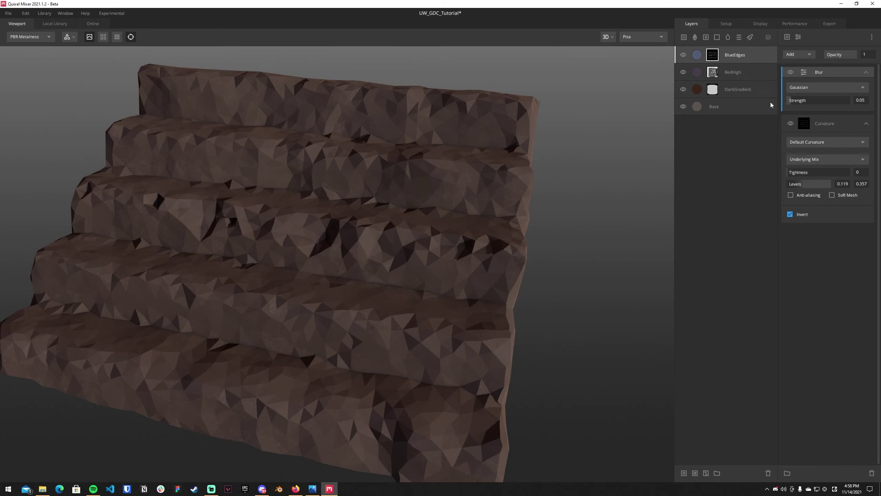
scroll(192, 222, up, 5)
scroll(192, 221, up, 3)
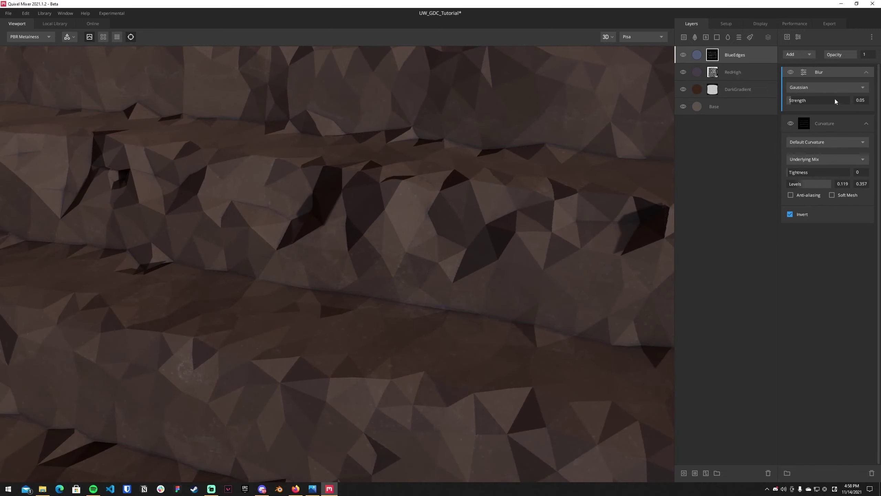
click(808, 55)
click(804, 64)
click(801, 57)
click(801, 94)
click(799, 58)
click(795, 65)
scroll(368, 215, down, 10)
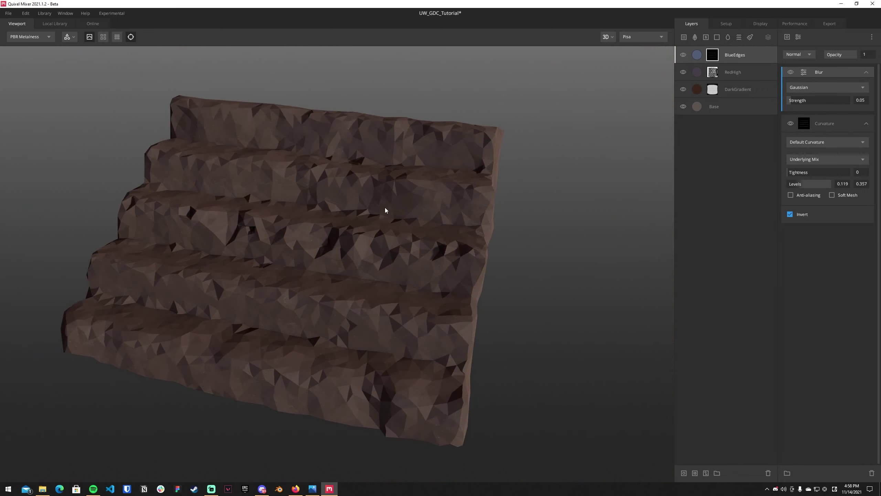
scroll(384, 207, up, 6)
scroll(409, 200, down, 2)
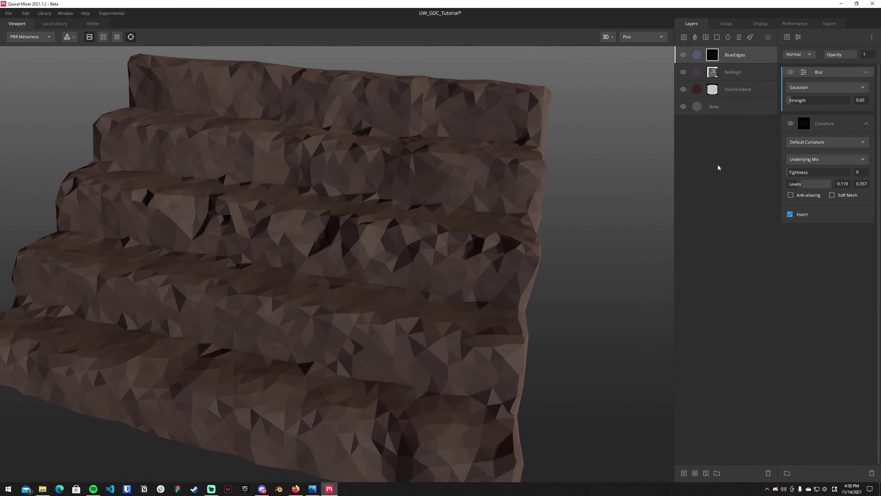
Re-enable the BlueEdges layer and add a new solid layer named BlueBrush
click(696, 57)
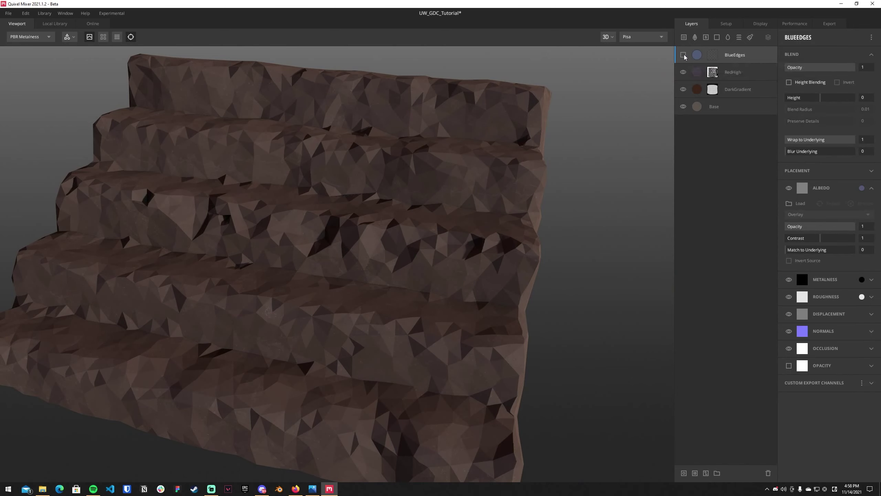
click(684, 57)
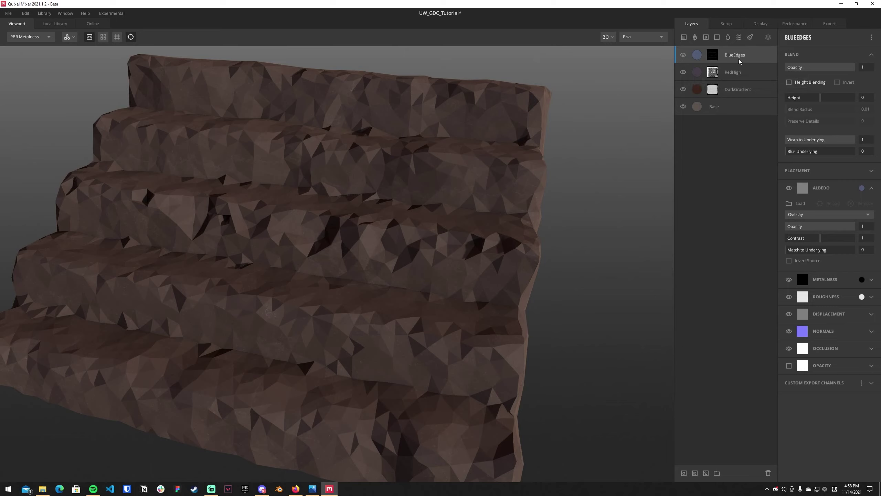
click(717, 38)
key(alt+Tab)
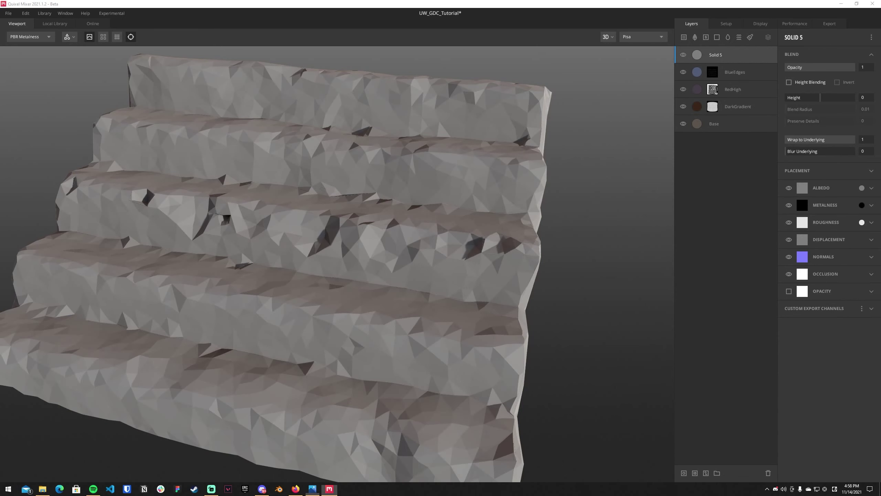
right_click(710, 57)
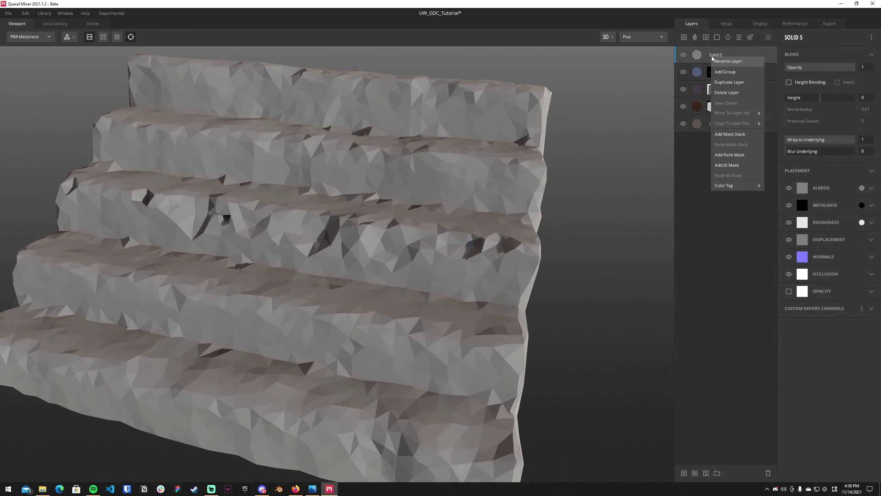
click(730, 61)
text(BlueBrush)
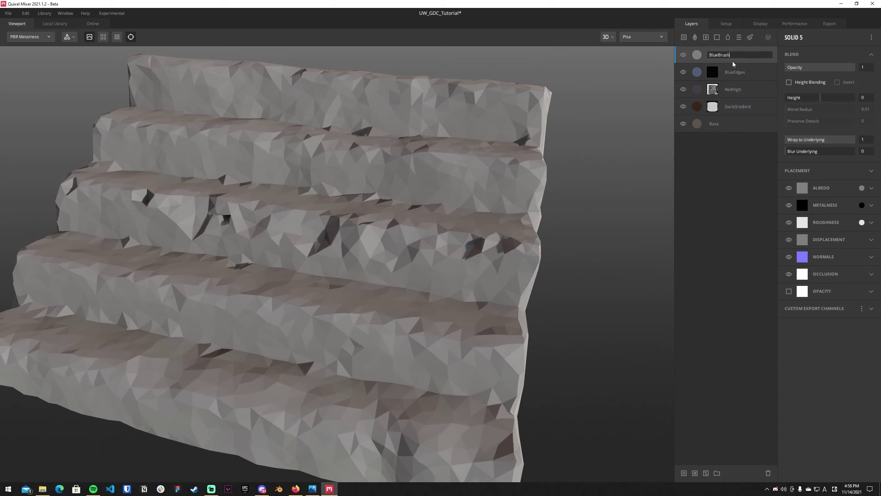
key(Return)
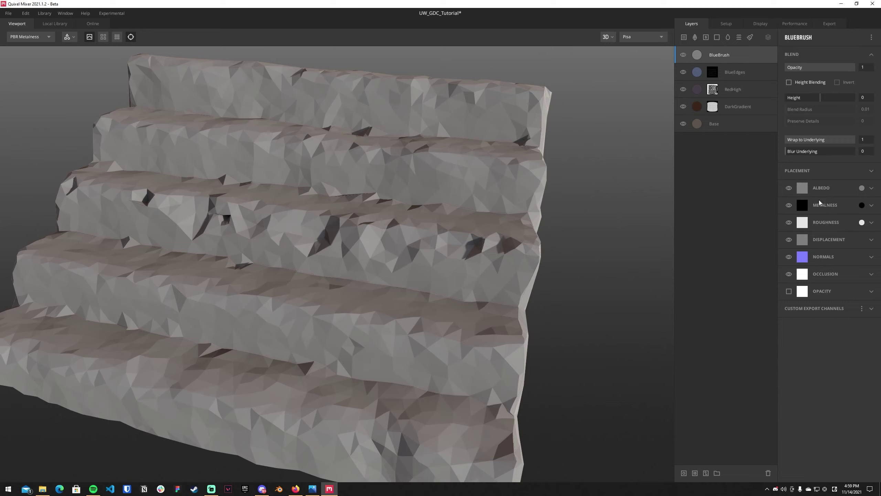
Set BlueBrush's albedo colour to dark blue 26385C
click(872, 190)
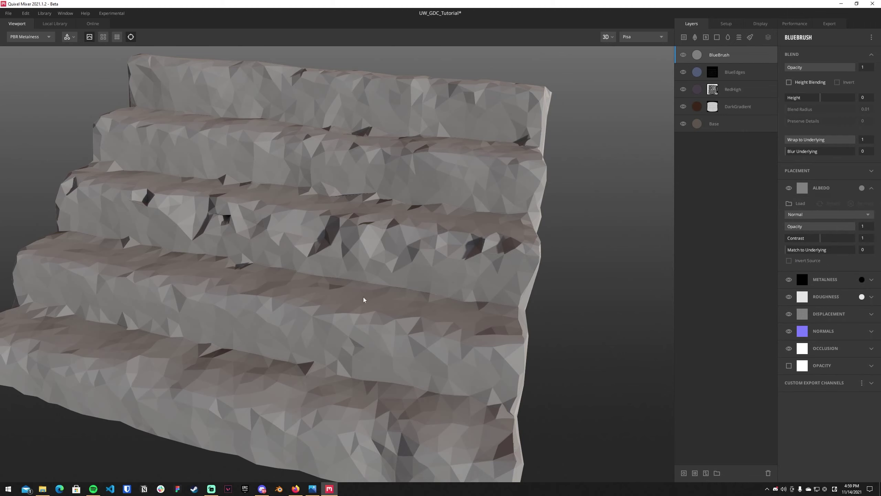
click(746, 265)
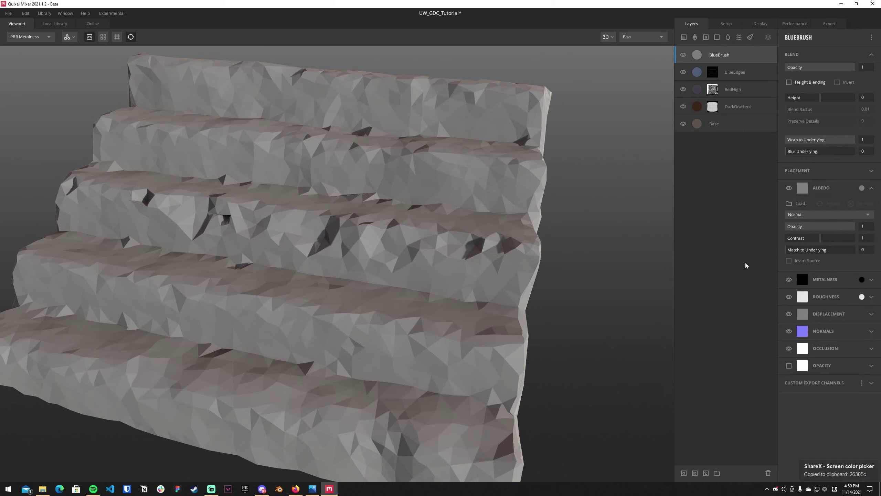
click(862, 189)
double_click(510, 260)
key(ctrl+v)
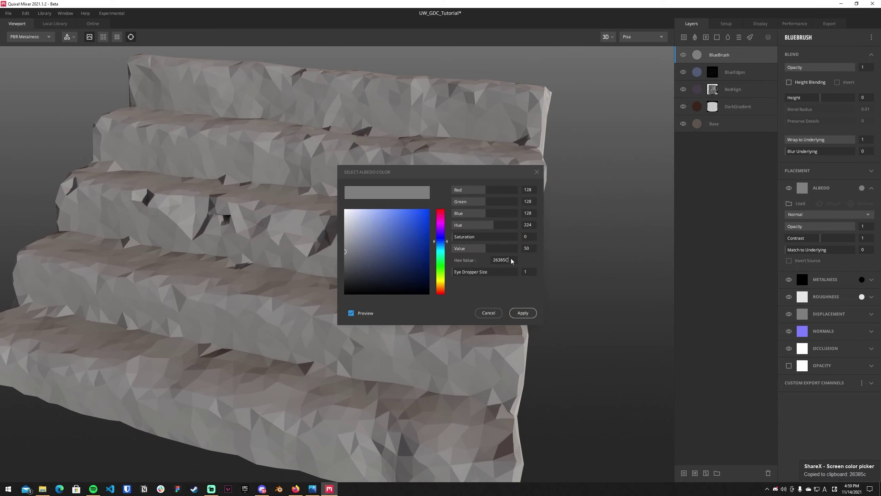
click(523, 312)
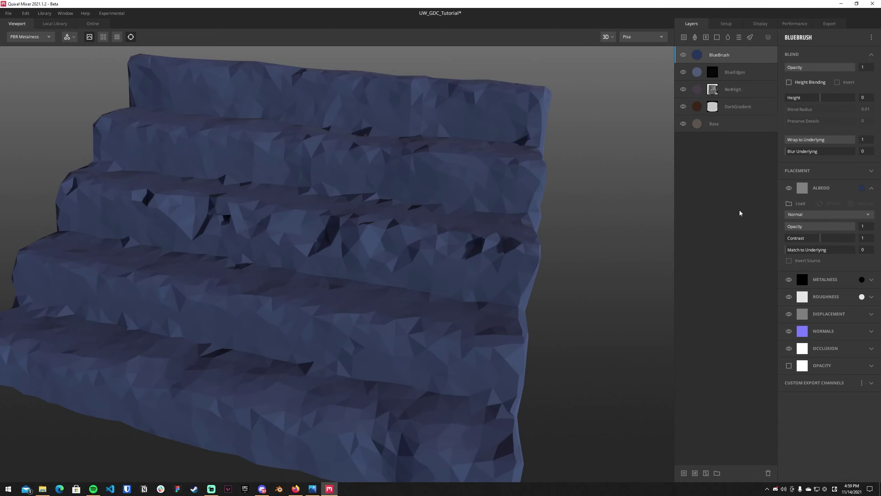
Blend BlueBrush's albedo with Multiply and add a mask to the layer
click(819, 215)
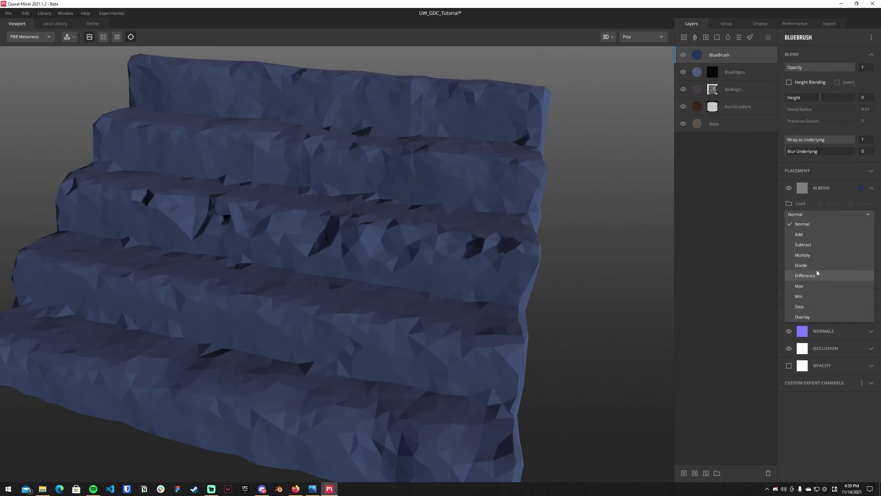
click(812, 257)
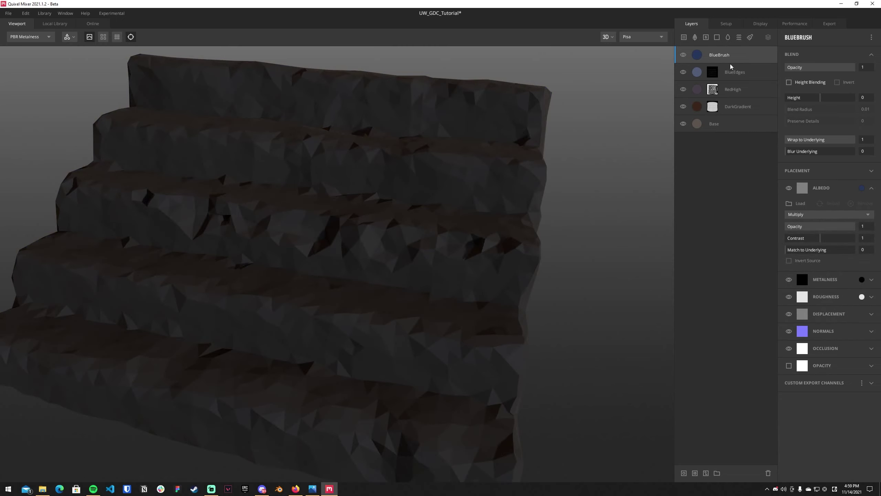
click(683, 472)
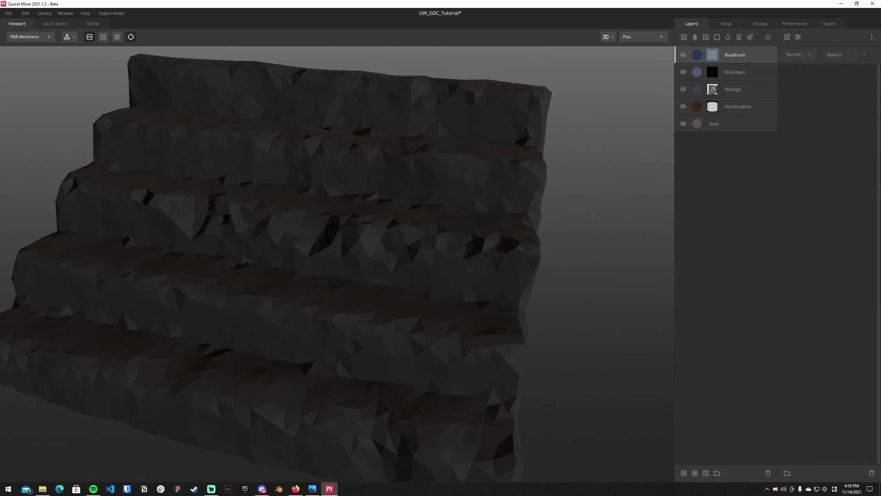
Add a library-sourced texture map component to the BlueBrush mask
click(312, 489)
click(775, 73)
click(787, 36)
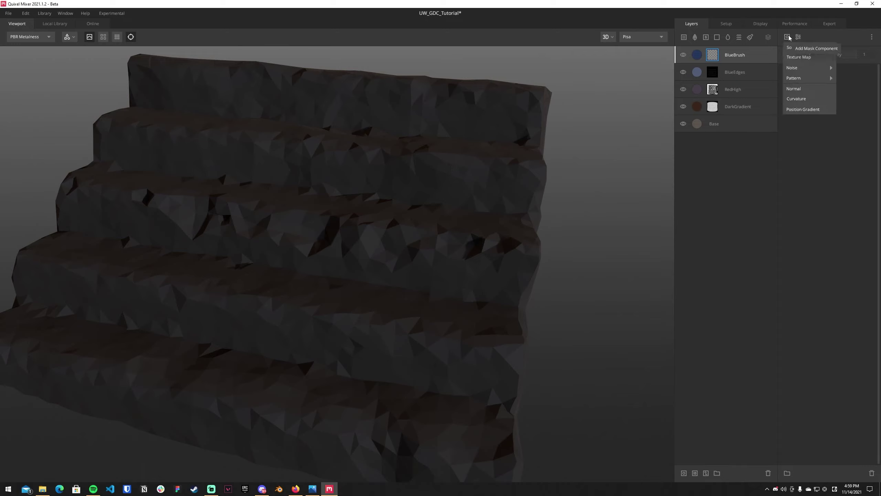
click(812, 58)
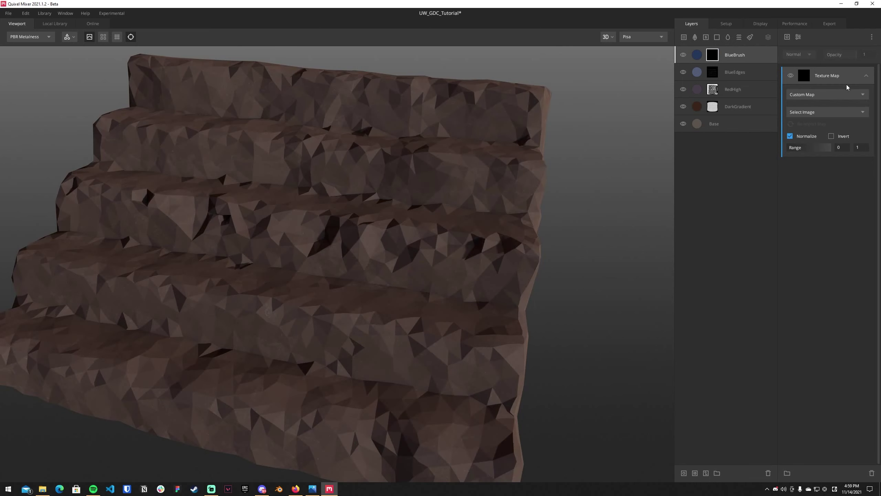
click(836, 93)
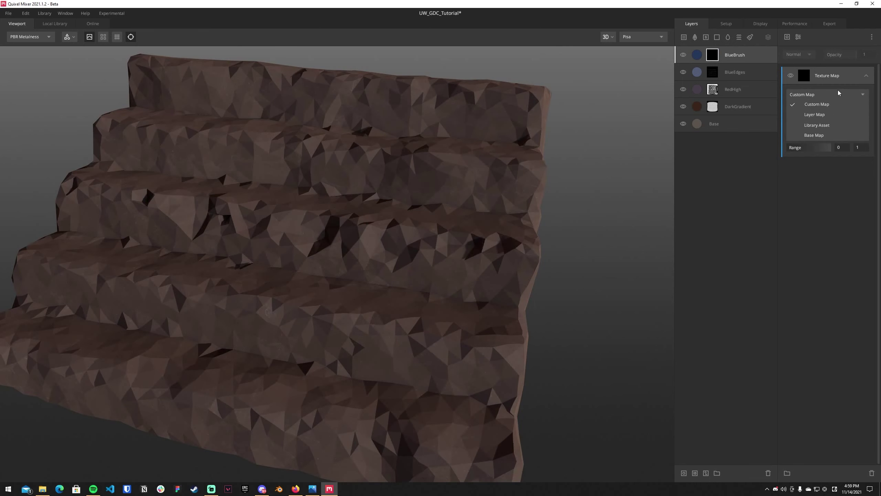
click(826, 126)
click(812, 112)
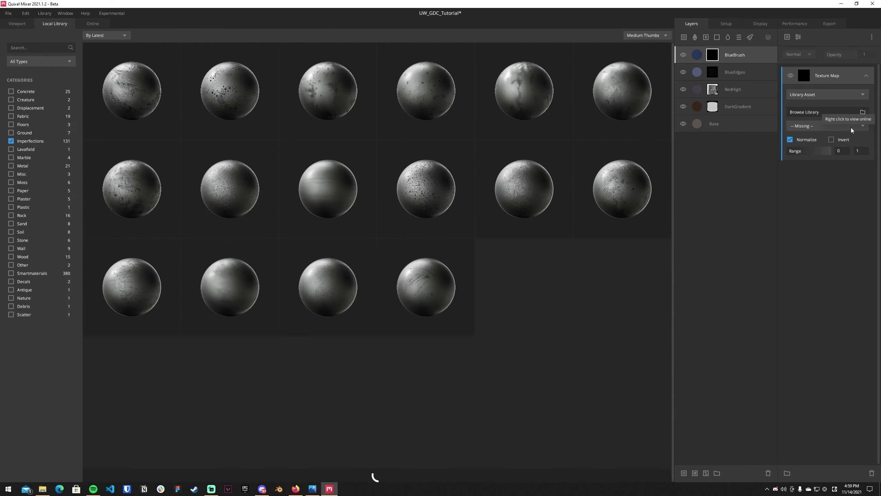
Search online for 'rubble patch', download Tile Rubble Patches, and undo the stray layer
click(93, 24)
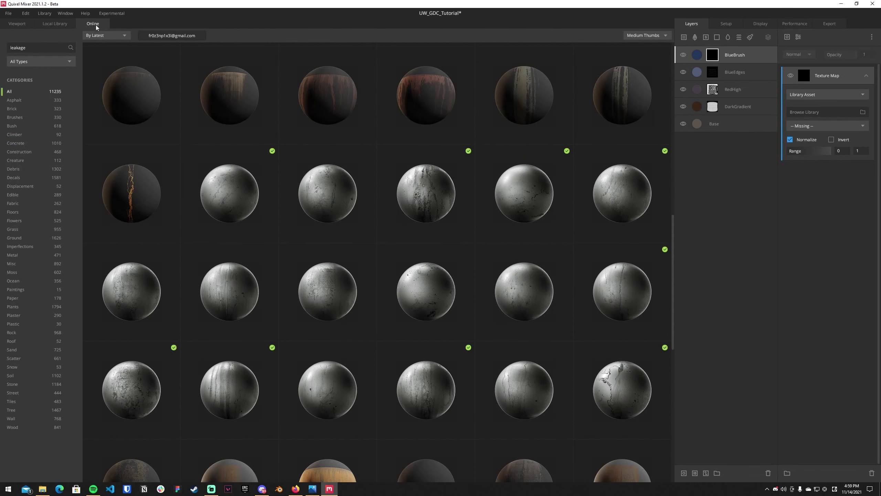
double_click(35, 47)
key(Return)
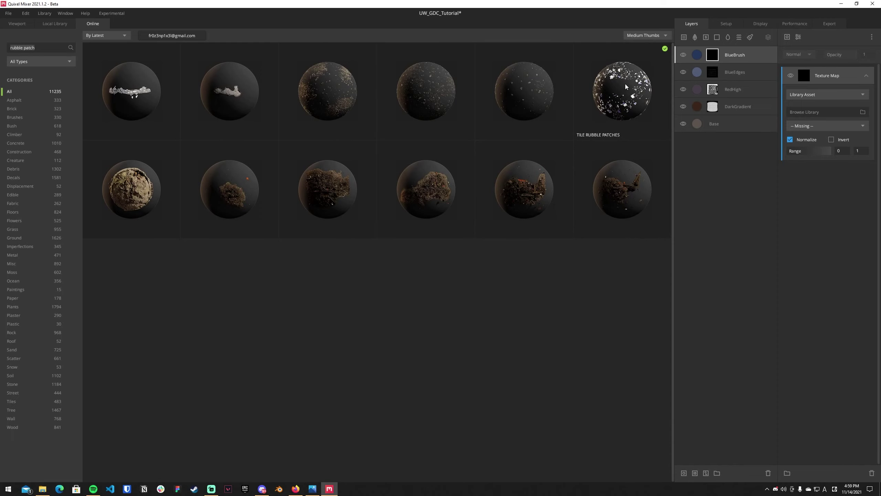
drag(626, 89, 834, 116)
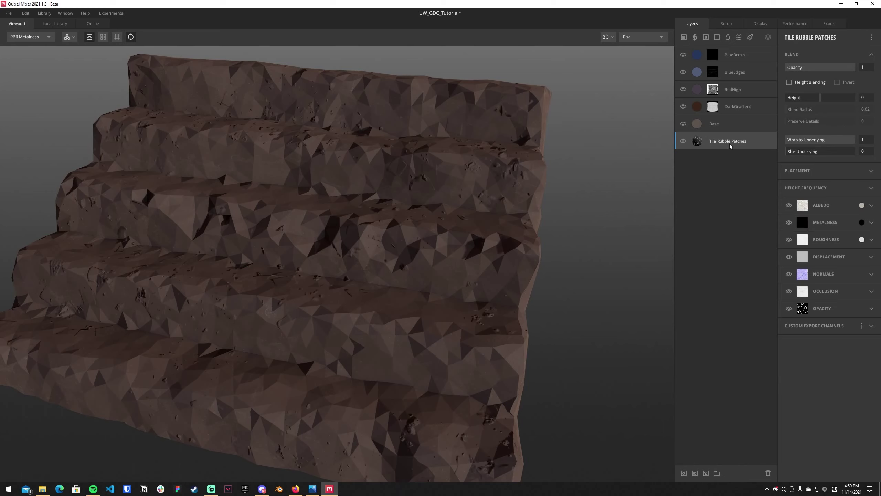
key(ctrl+z)
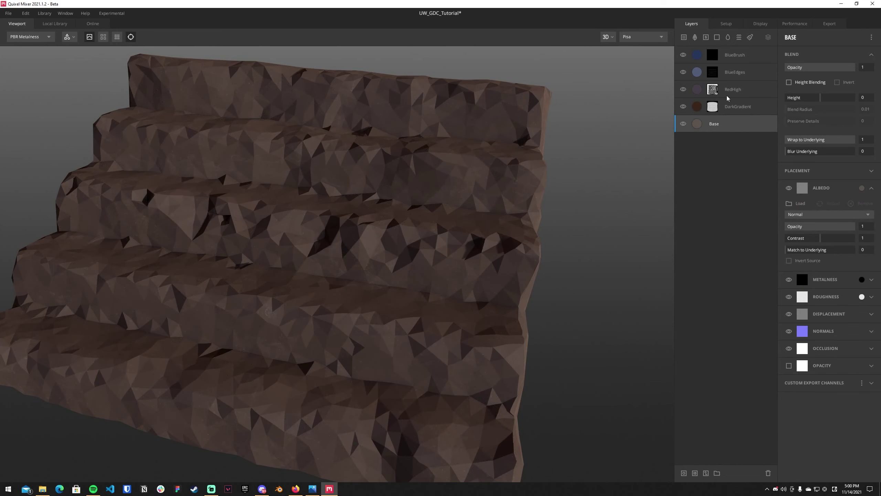
Choose Tile Rubble Patches as the BlueBrush mask's texture map
click(712, 54)
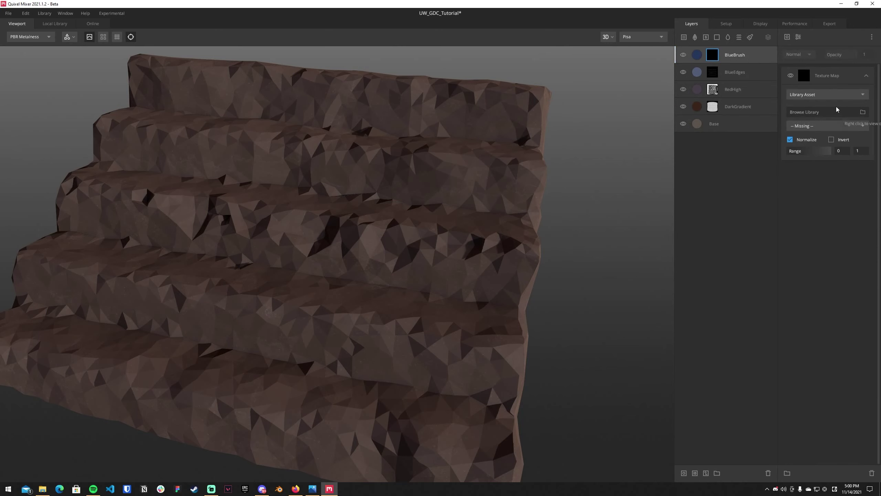
click(866, 114)
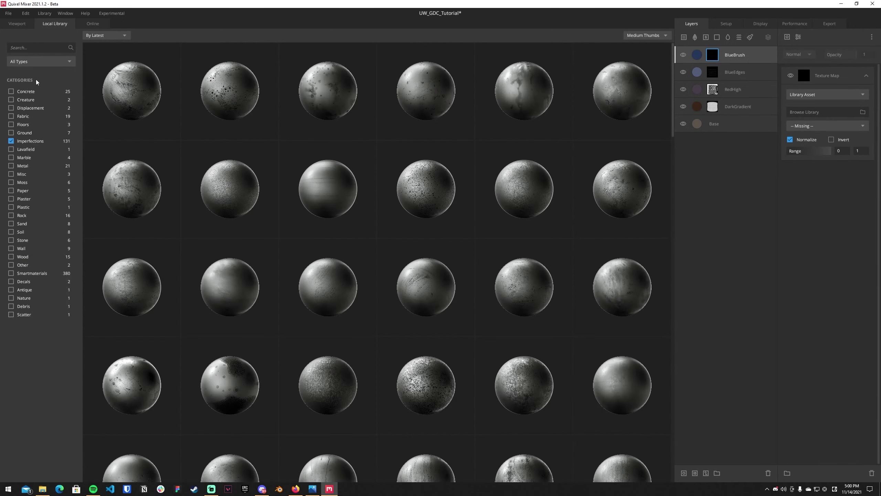
click(11, 140)
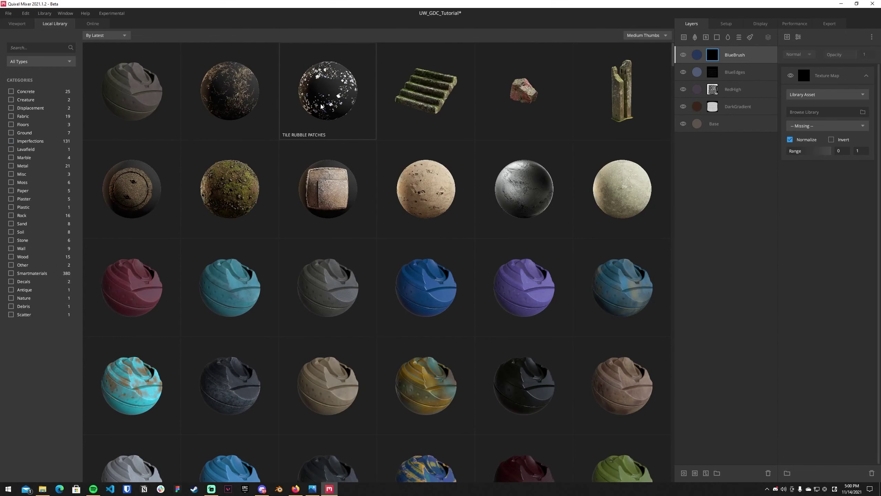
click(326, 88)
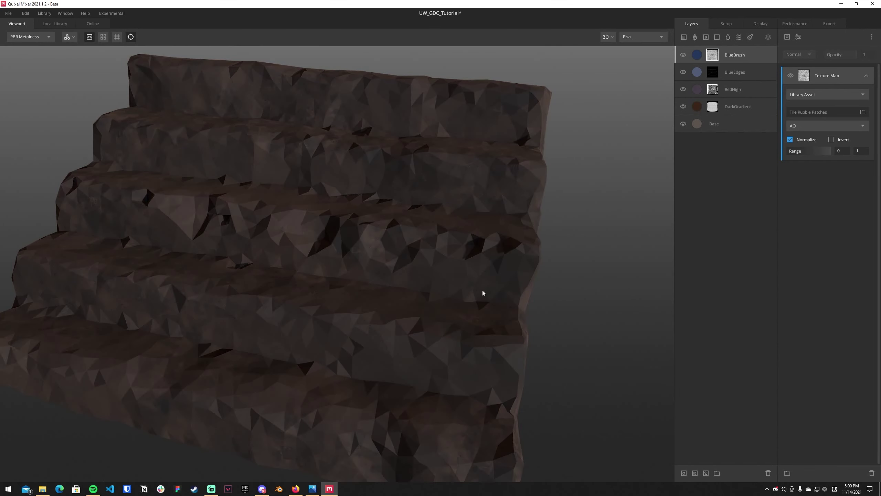
Use the texture's Opacity channel and scatter it with size range 0.762–1 and brightness jitter 1
click(811, 126)
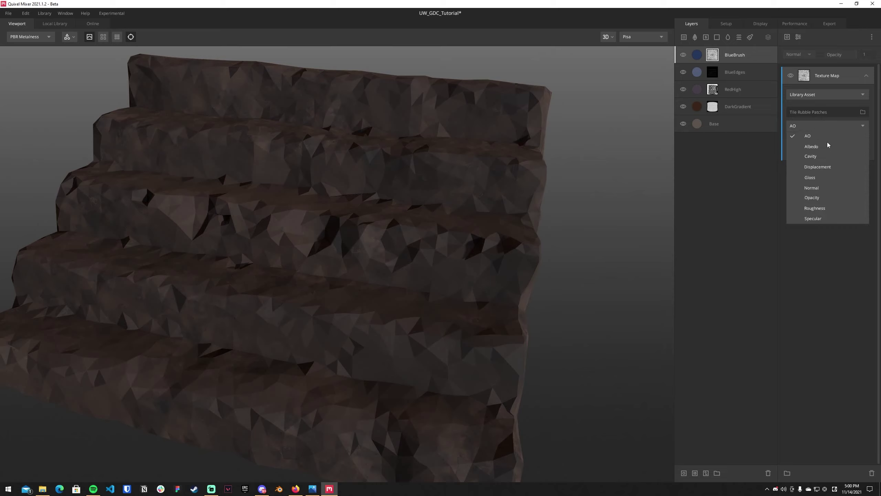
click(825, 198)
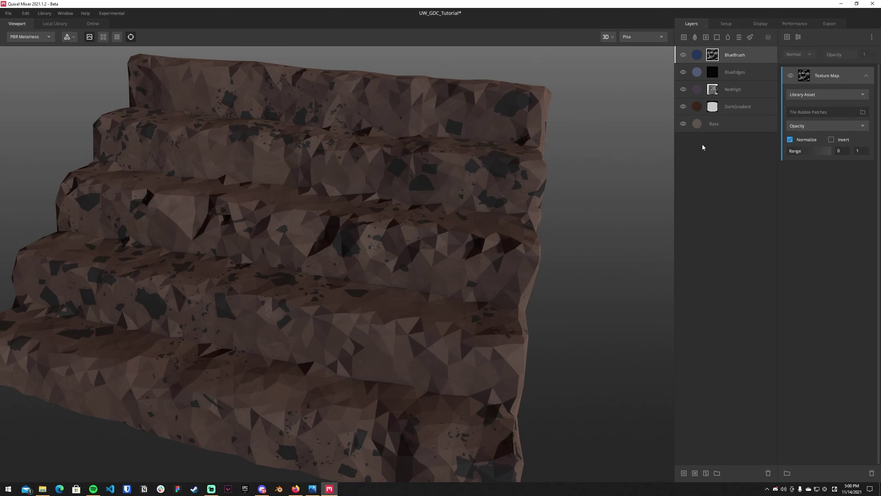
click(797, 37)
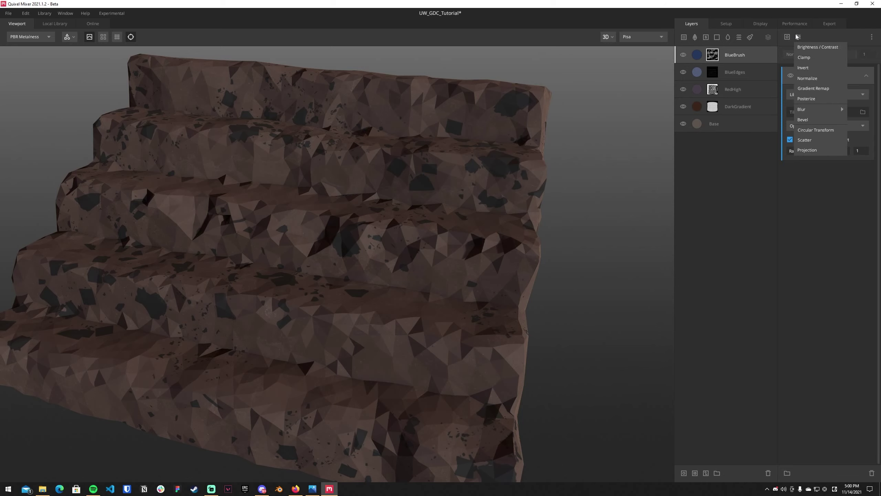
click(804, 140)
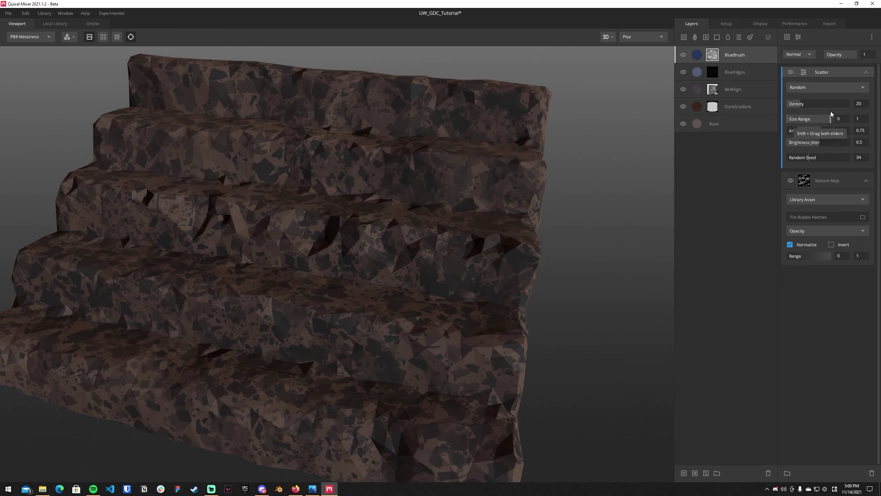
drag(789, 118, 817, 135)
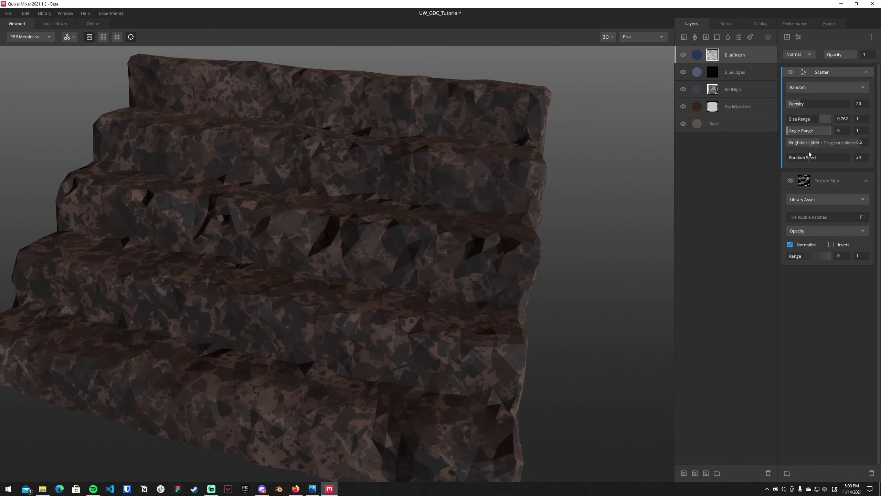
drag(818, 144, 849, 144)
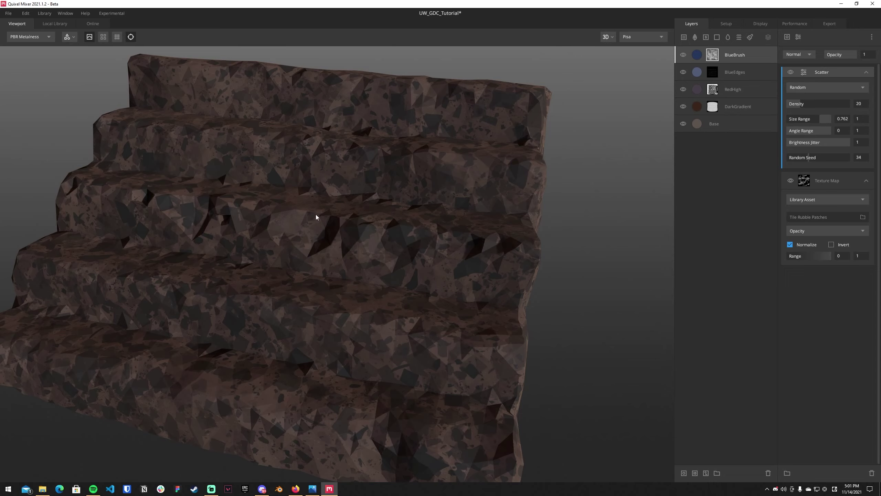
Add a Perlin noise component to the BlueBrush mask in Distort blend mode
click(798, 37)
click(815, 34)
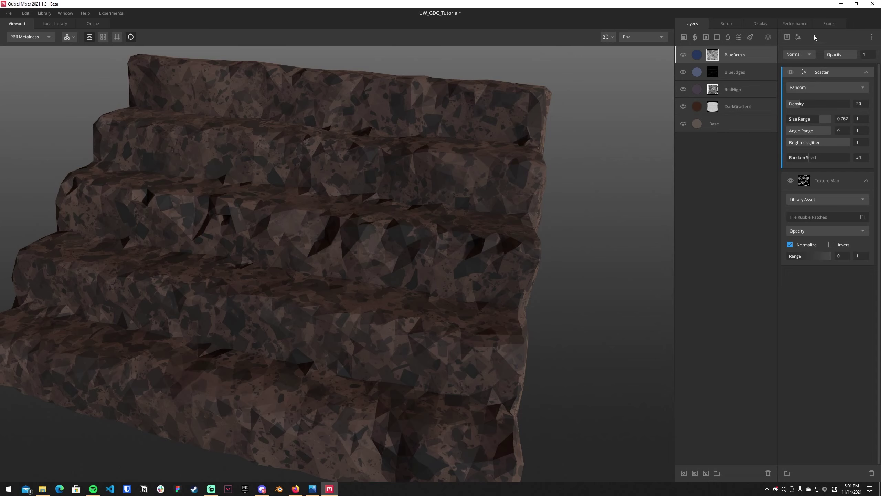
click(786, 36)
mouse_move(825, 68)
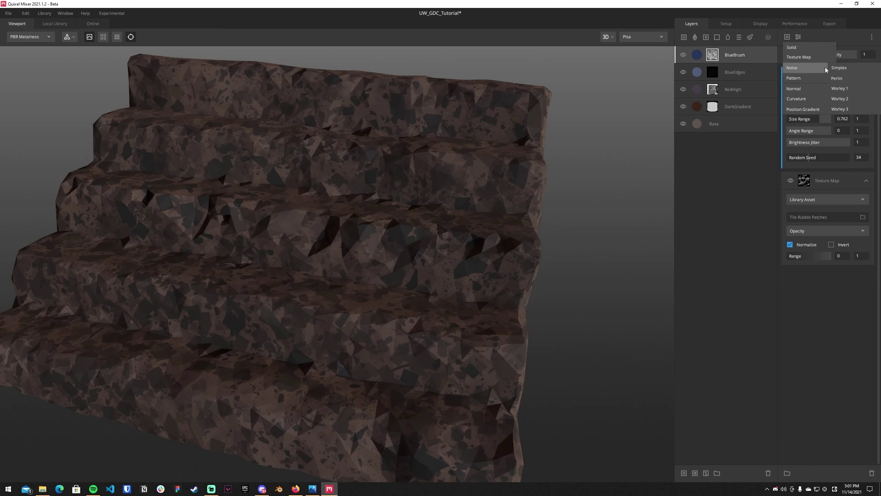
click(841, 80)
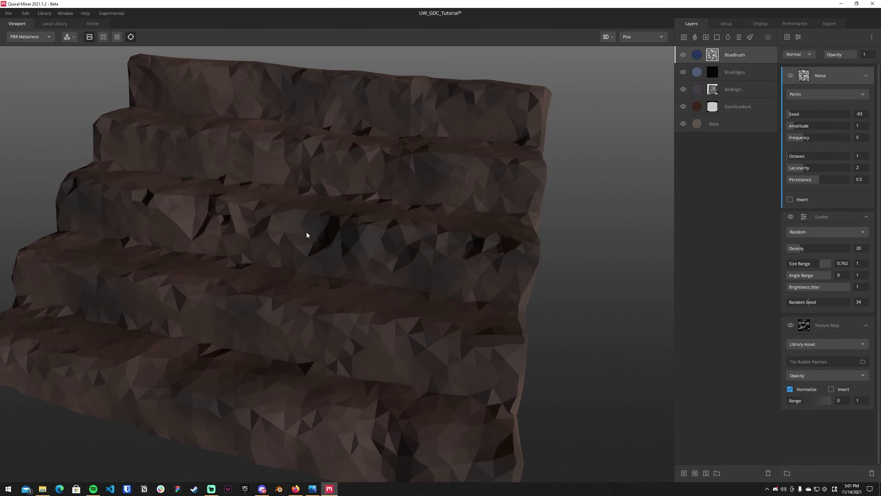
click(802, 54)
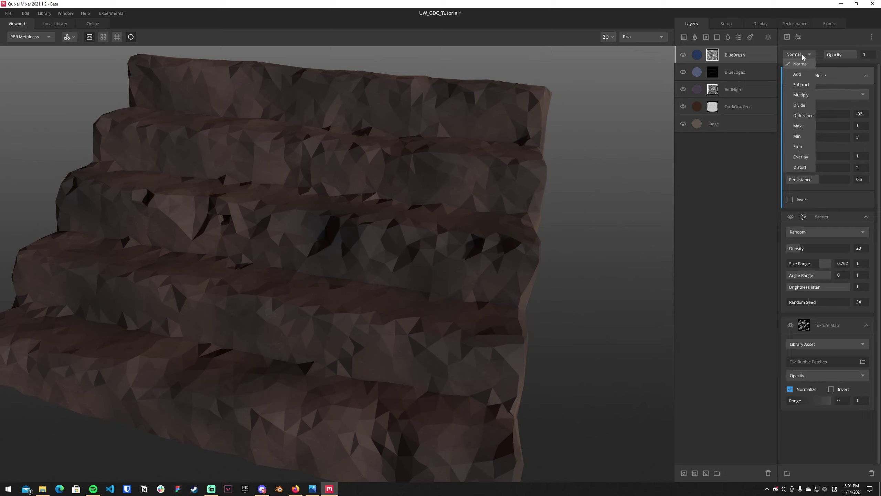
click(795, 168)
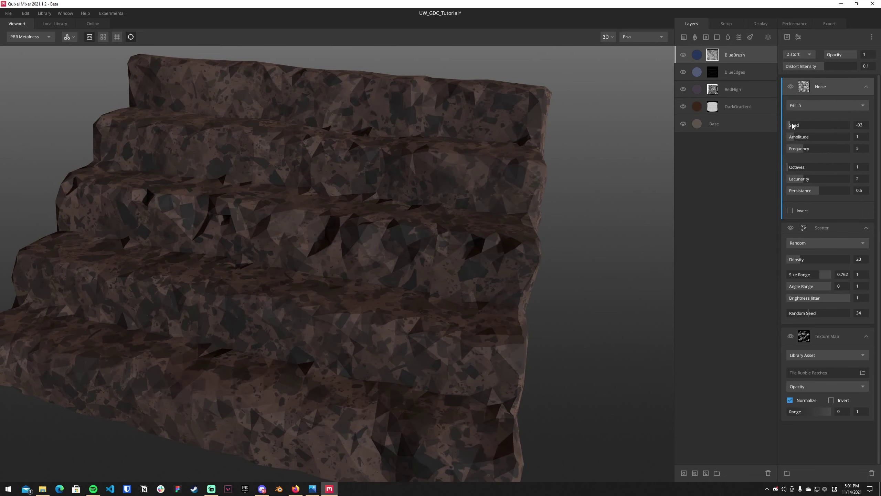
Tune the noise to amplitude 2.265, lacunarity 2.749, octaves 1 and distort intensity 0
mouse_move(796, 138)
mouse_down()
mouse_move(795, 149)
mouse_move(808, 147)
mouse_move(801, 149)
mouse_up()
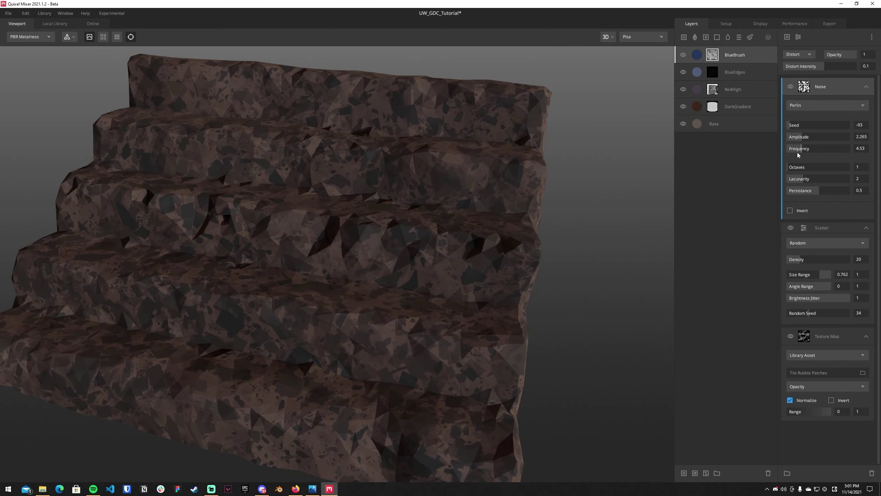
drag(803, 179, 816, 180)
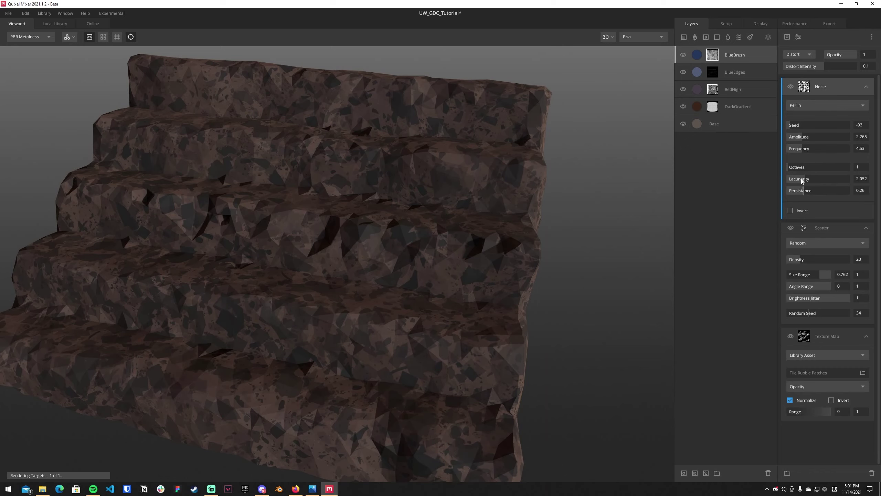
drag(791, 168, 826, 180)
click(808, 179)
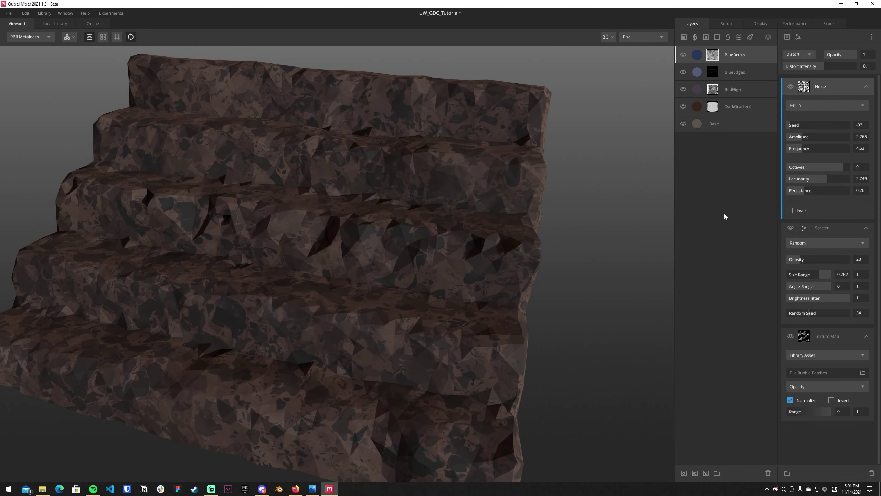
drag(842, 166, 778, 167)
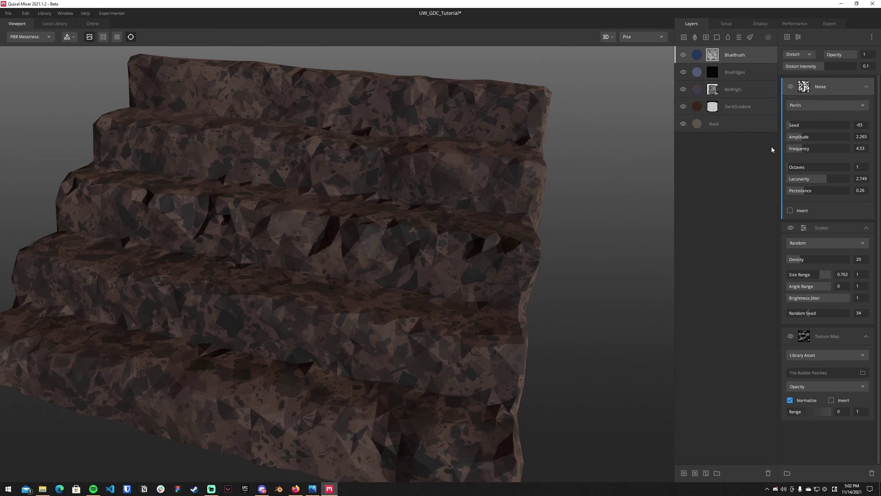
drag(828, 66, 850, 71)
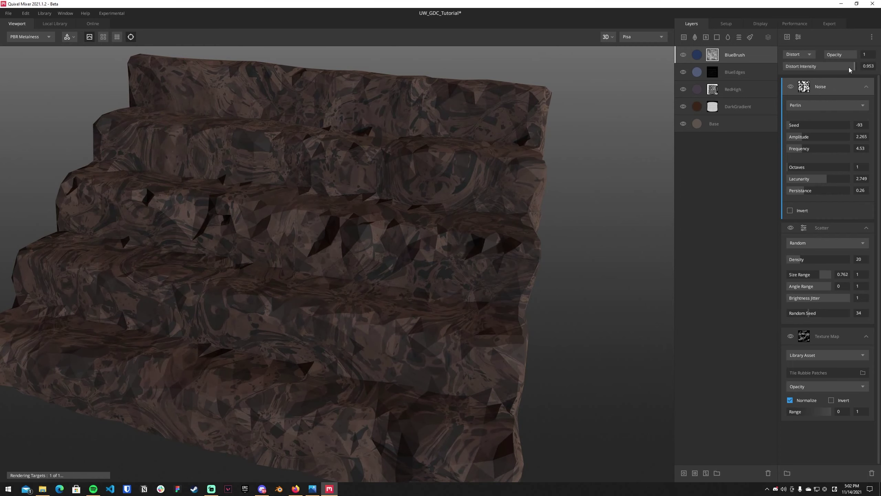
click(864, 67)
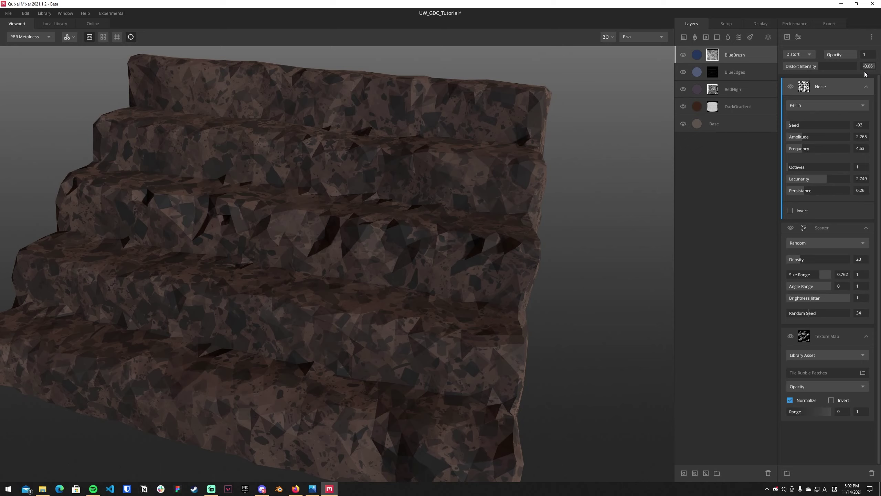
text(0)
key(Return)
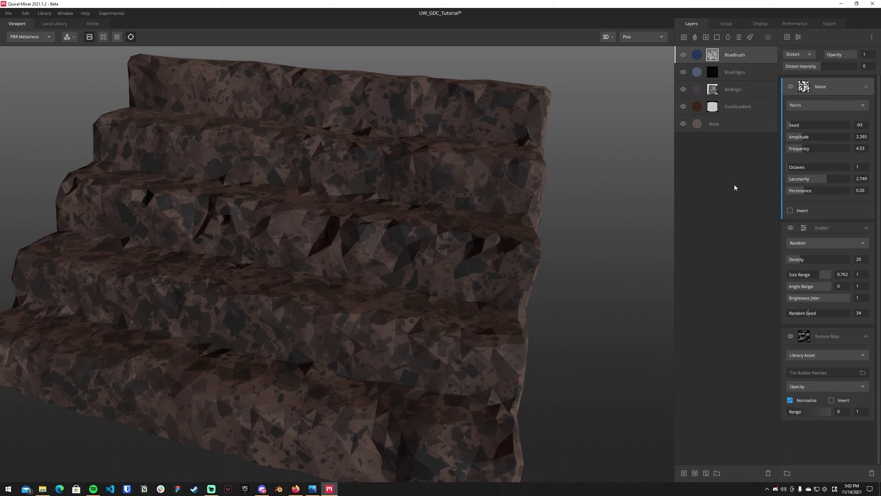
Orbit the staircase to review the result and select the mask's Scatter component
drag(498, 211, 464, 175)
drag(492, 212, 455, 210)
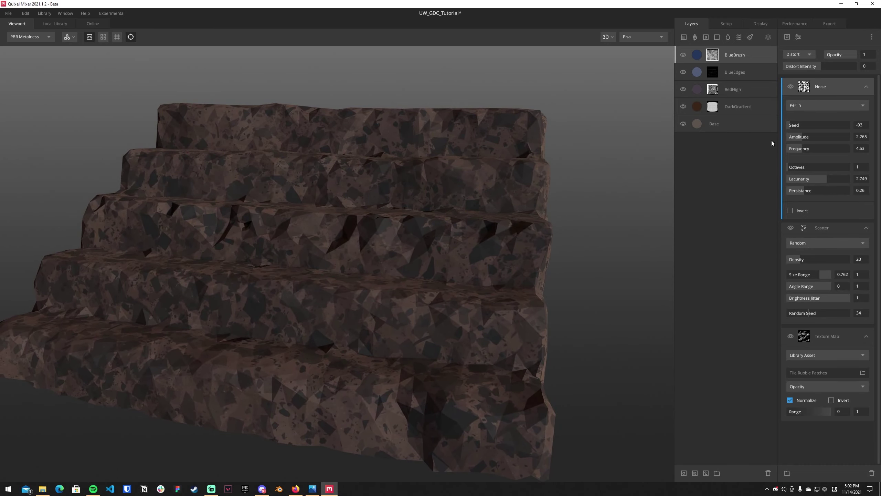
click(839, 239)
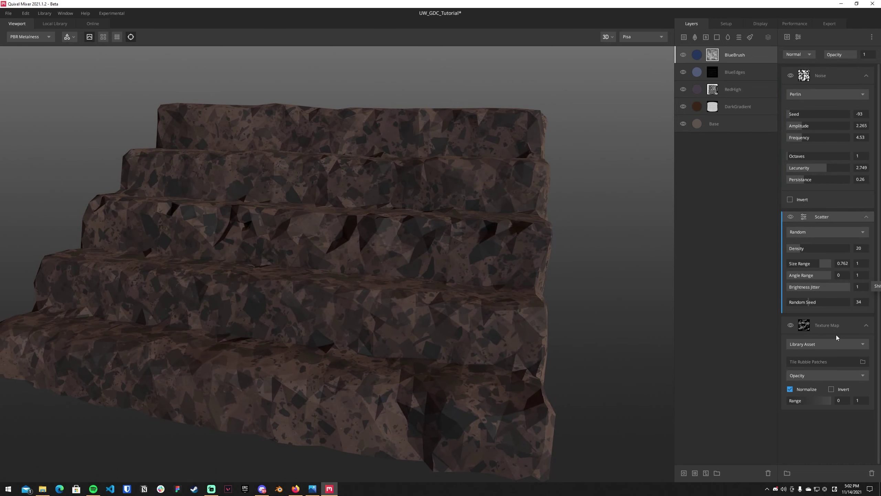
Duplicate the BlueBrush layer, deleting an accidentally added solid layer
click(745, 58)
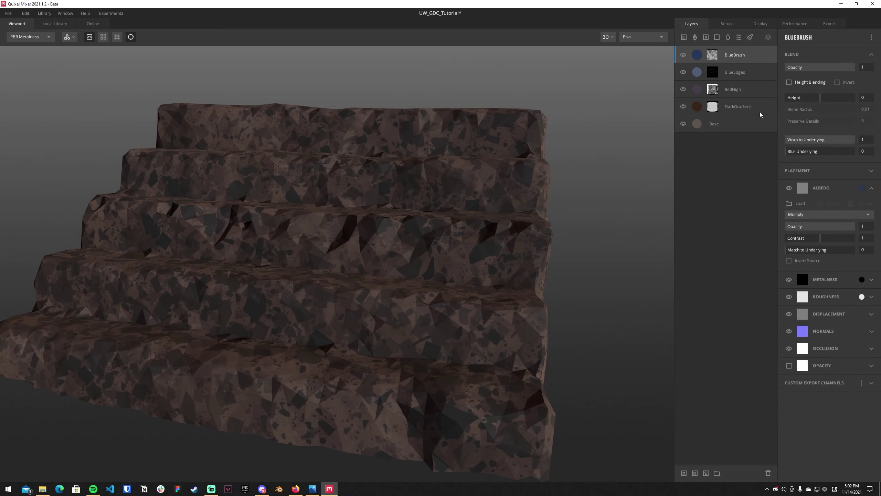
click(717, 38)
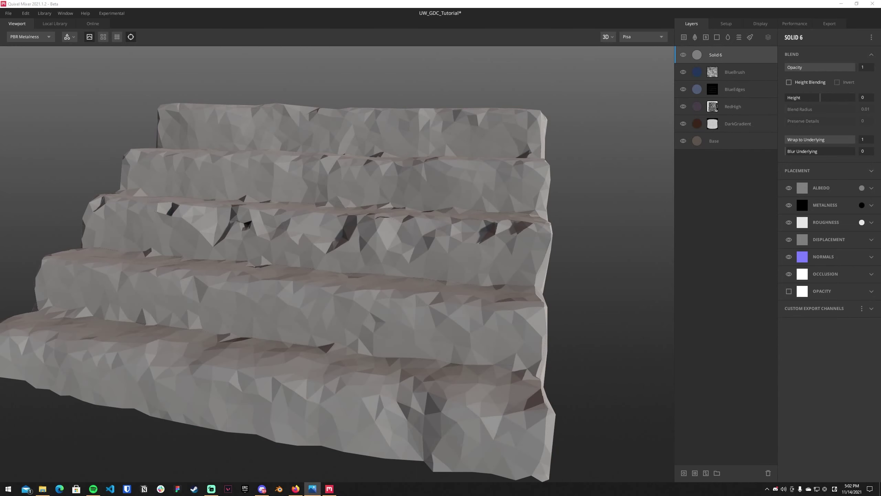
click(751, 56)
key(Delete)
right_click(752, 56)
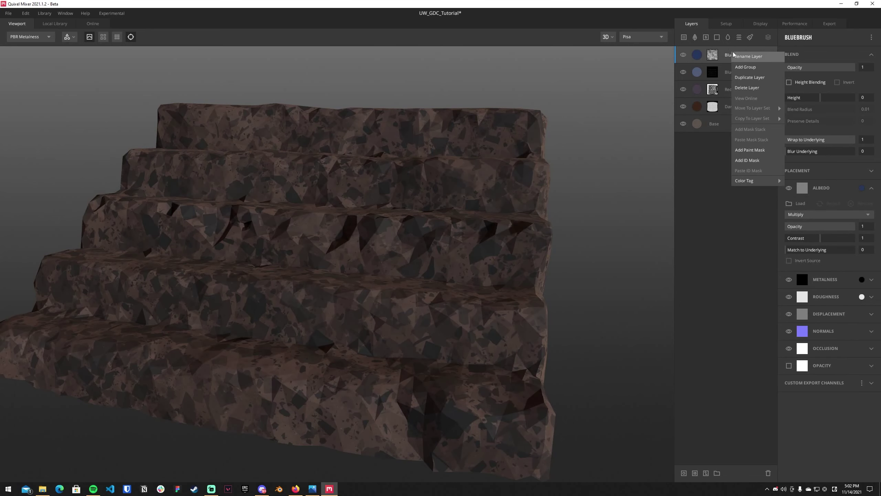
click(750, 77)
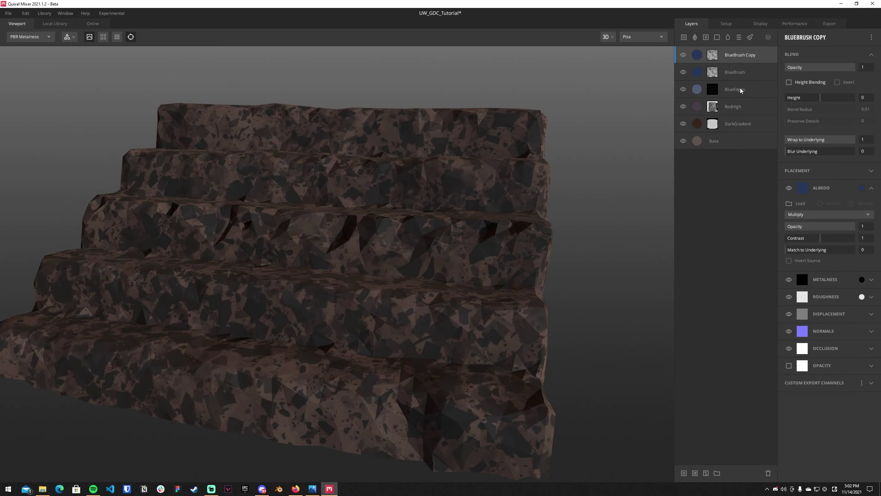
right_click(734, 76)
click(741, 59)
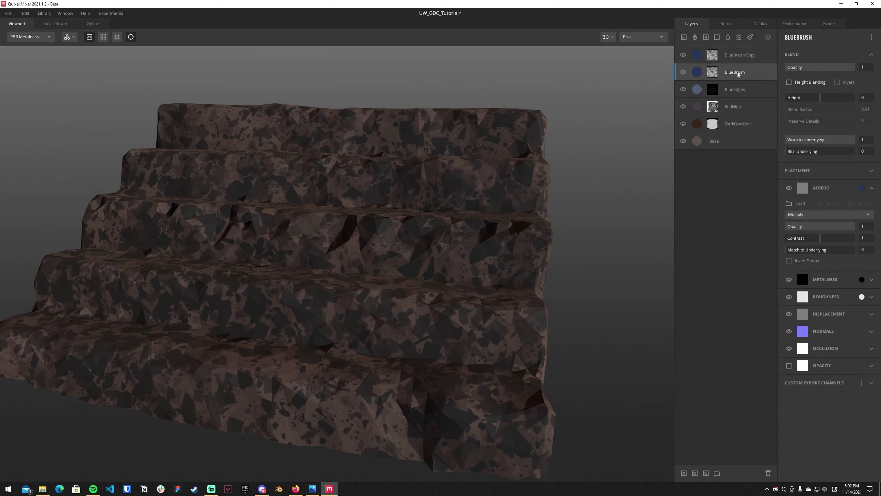
Rename the BlueBrush copy to BrownBrush
right_click(742, 61)
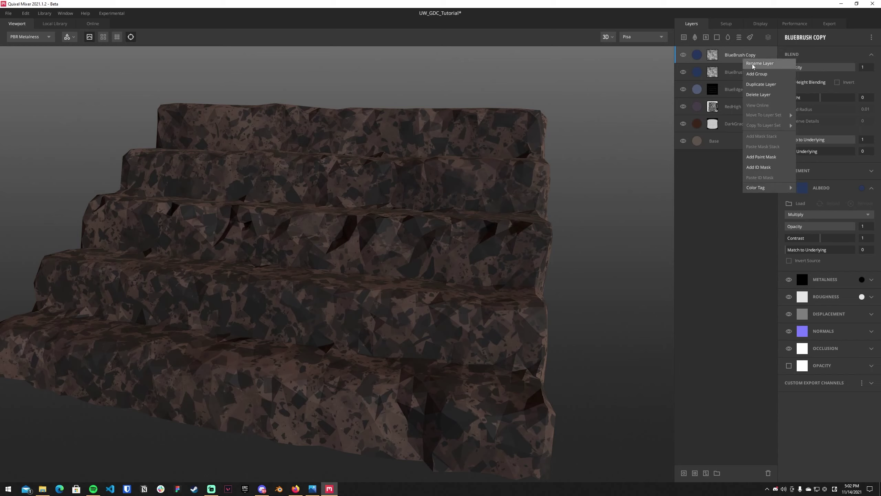
click(761, 72)
text(B)
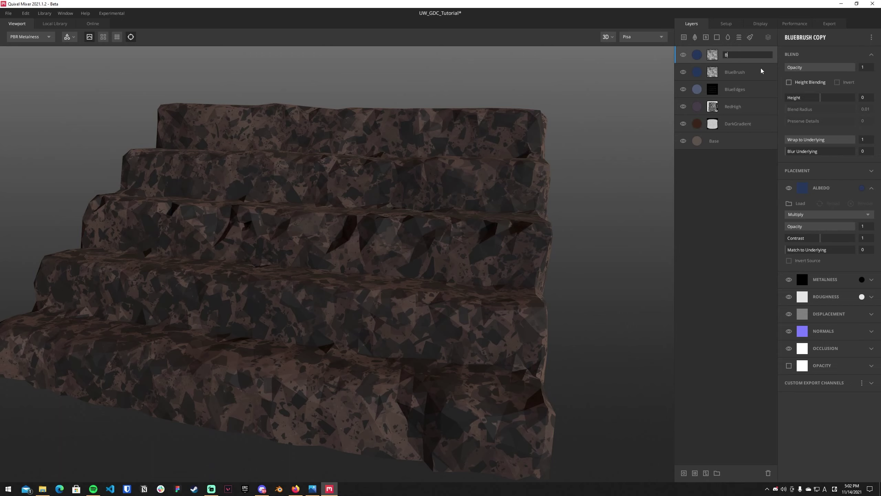
text(rownBrush)
key(Return)
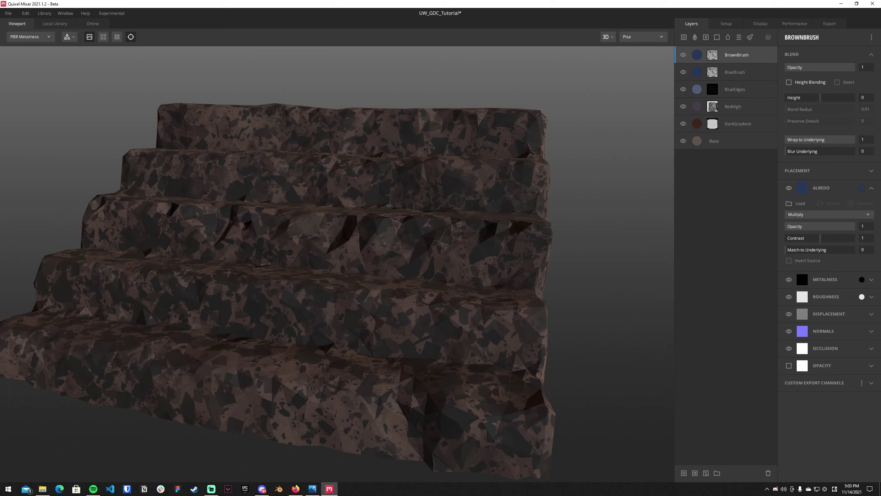
Set BrownBrush's albedo colour to brown 7C5F46
key(alt+Tab)
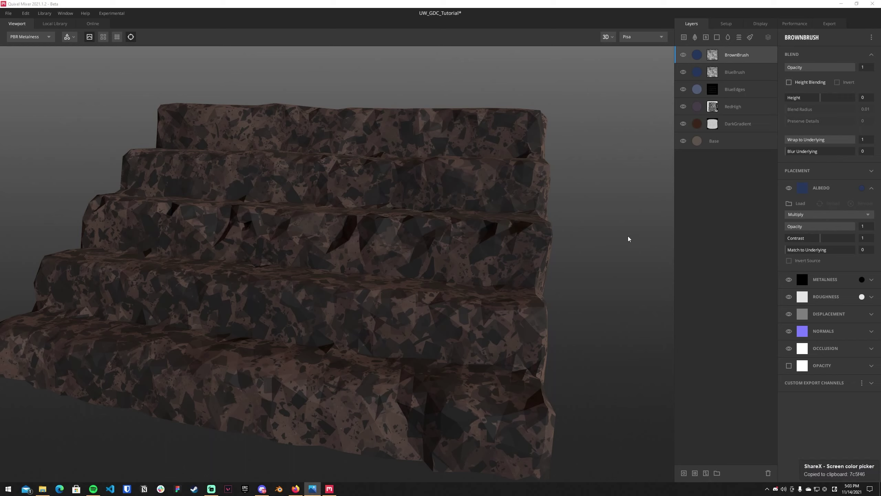
click(862, 187)
double_click(501, 260)
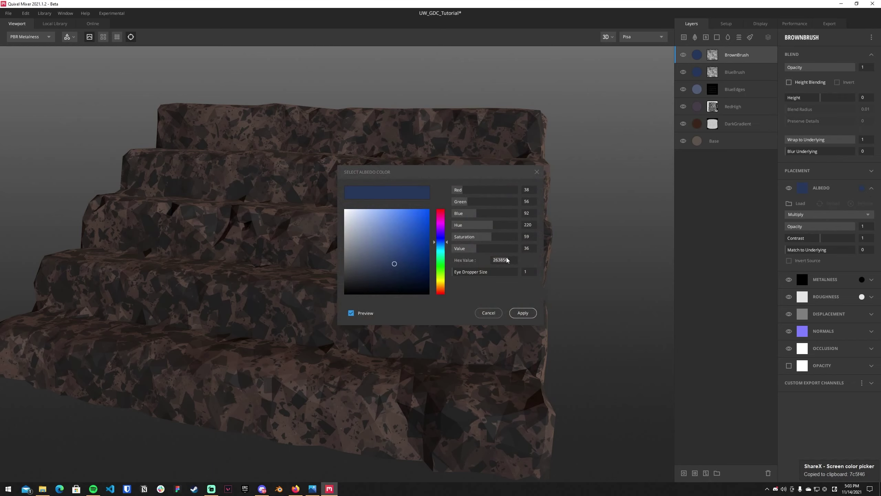
key(ctrl+v)
click(515, 314)
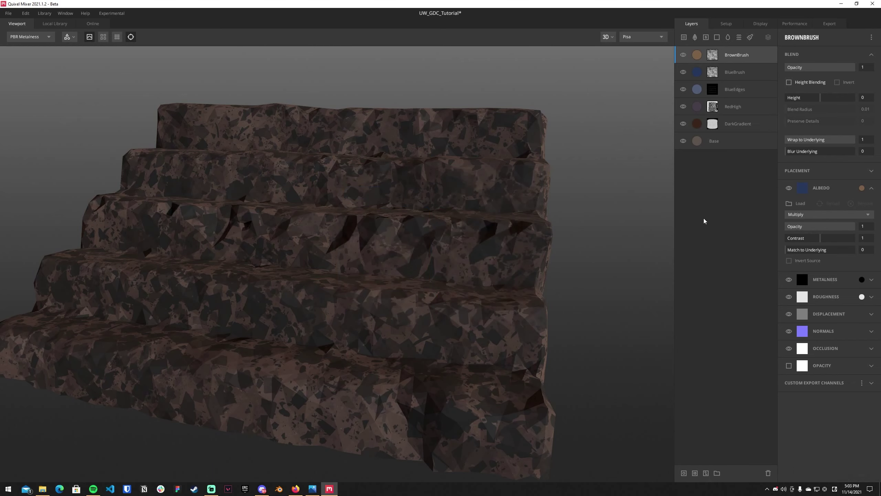
click(755, 77)
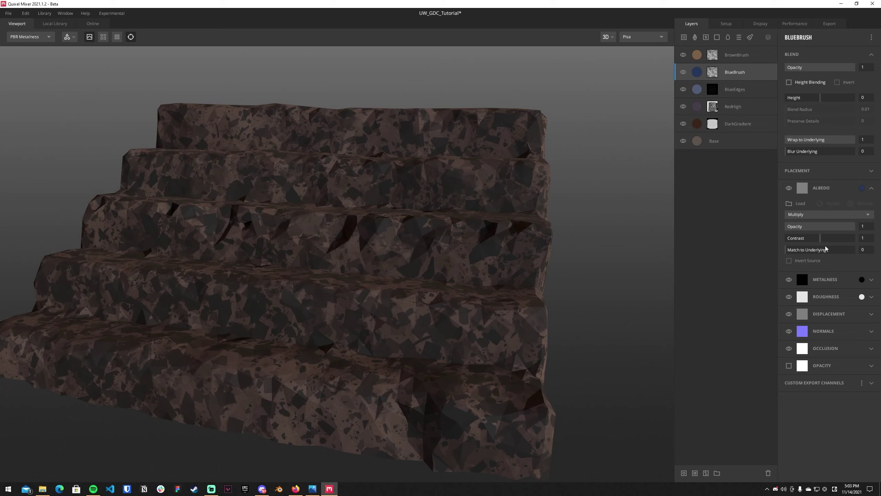
Set BlueBrush's albedo opacity to 0.3
click(851, 227)
drag(852, 228, 803, 228)
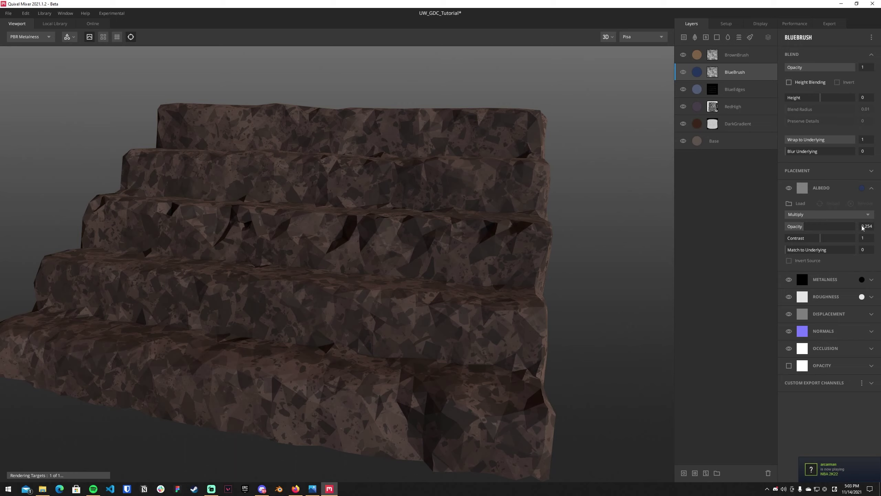
click(866, 226)
text(0.3)
key(Return)
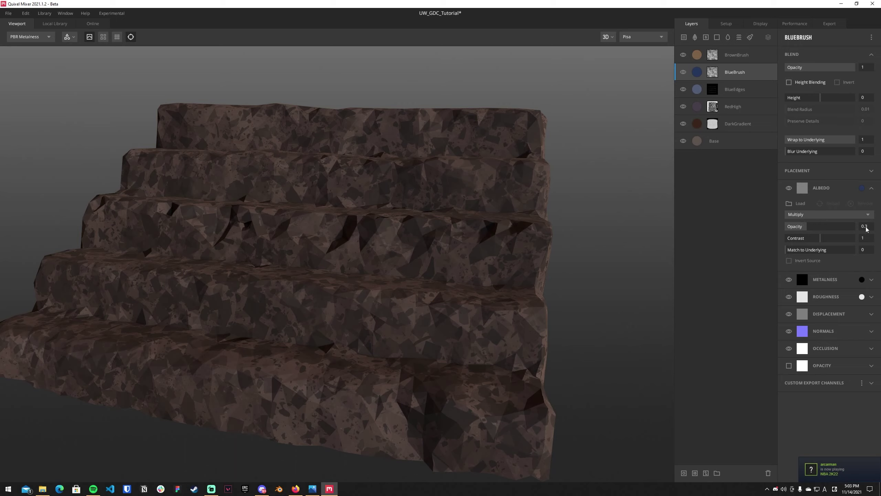
Set BrownBrush's albedo opacity to 0.3 and bring up its mask noise settings
click(748, 56)
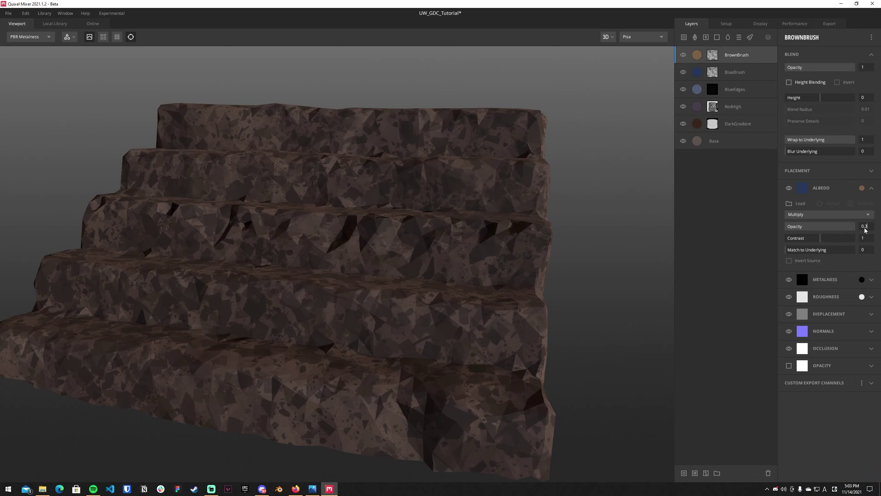
key(Return)
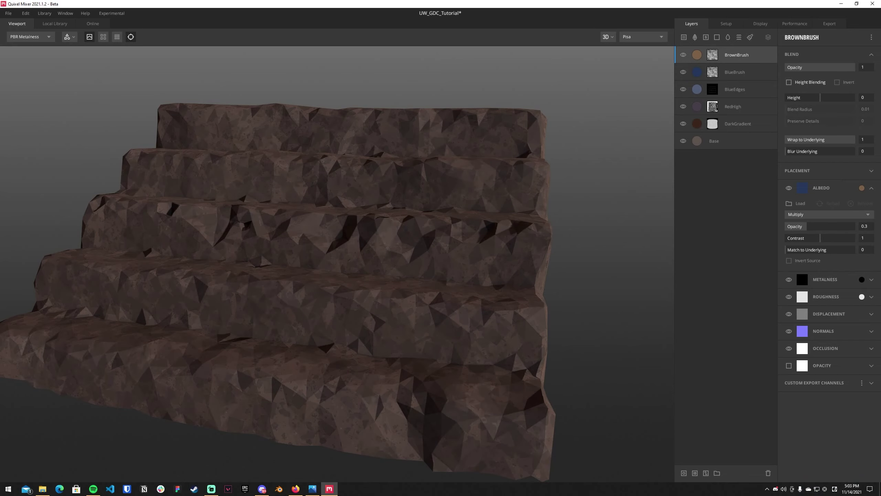
click(312, 489)
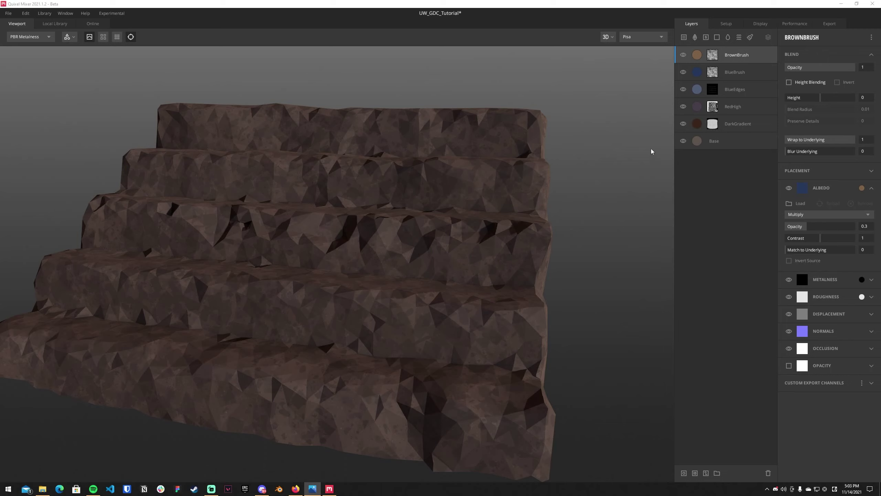
click(763, 55)
click(715, 57)
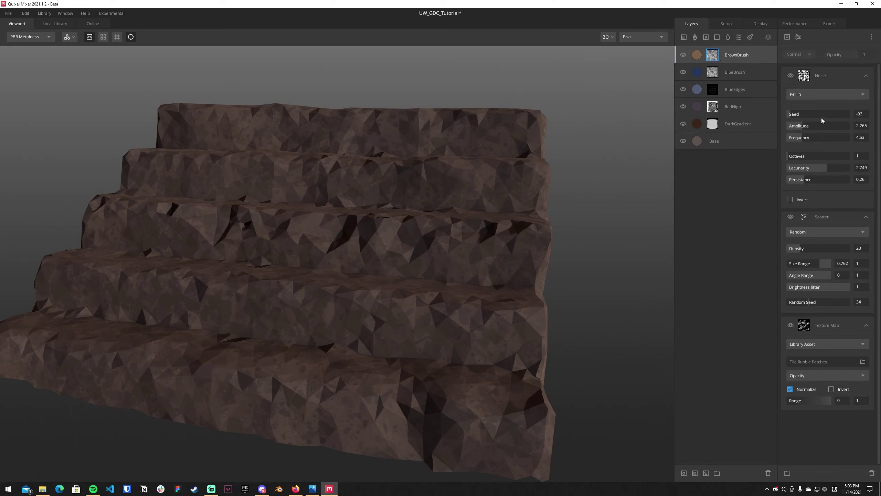
Set BrownBrush's mask noise to seed 47, amplitude 3.149 and frequency 2.099
click(797, 114)
drag(816, 116, 833, 117)
click(807, 125)
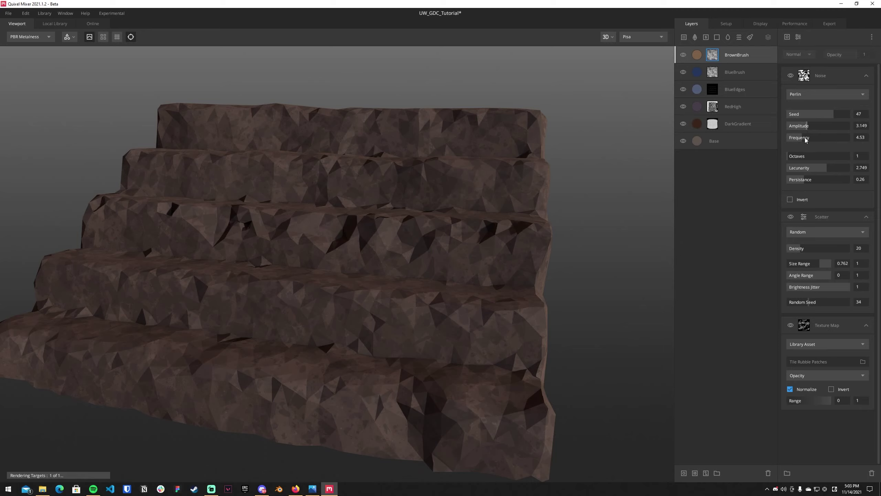
click(798, 138)
click(794, 139)
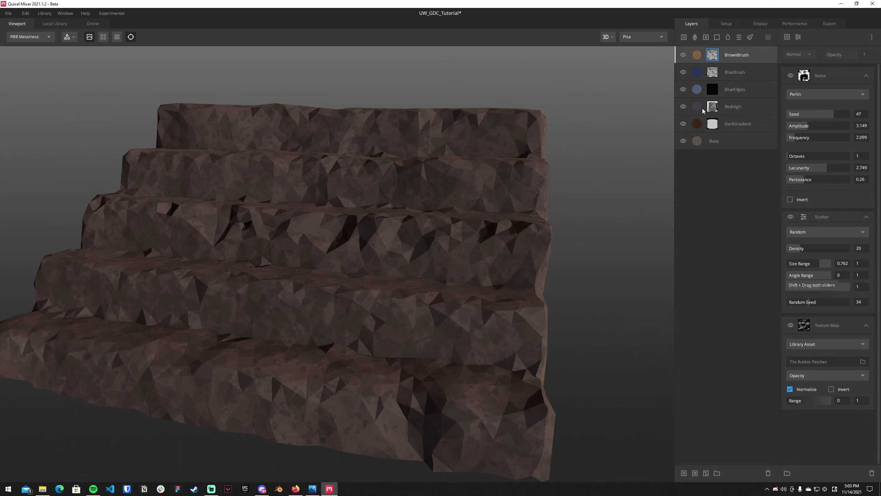
click(683, 55)
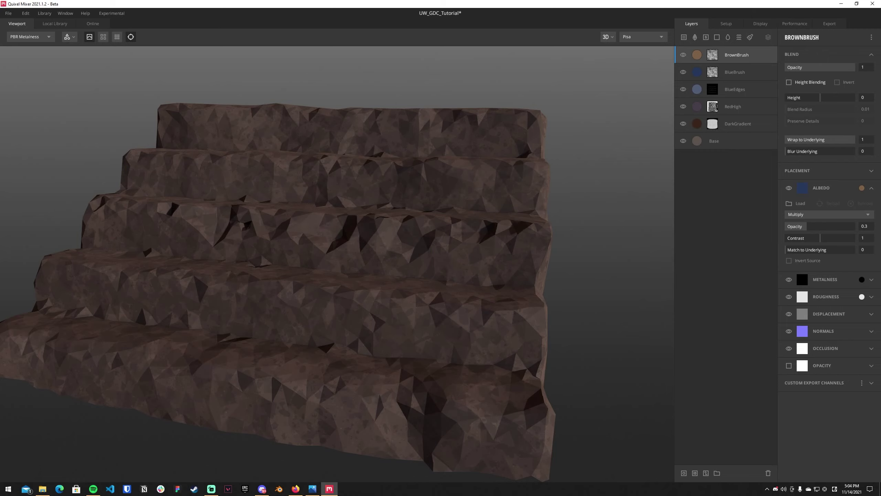
key(alt+Tab)
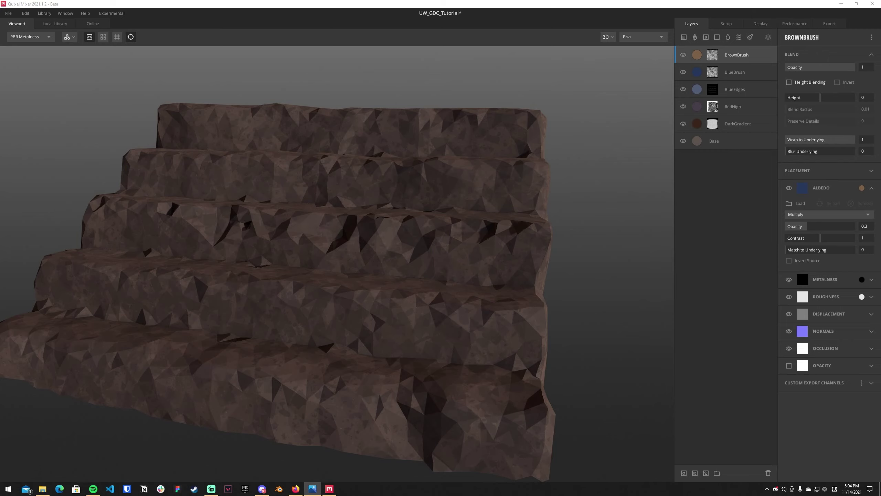
Orbit, zoom and pan around the staircase to inspect the layered brown and blue patches
drag(403, 276, 451, 300)
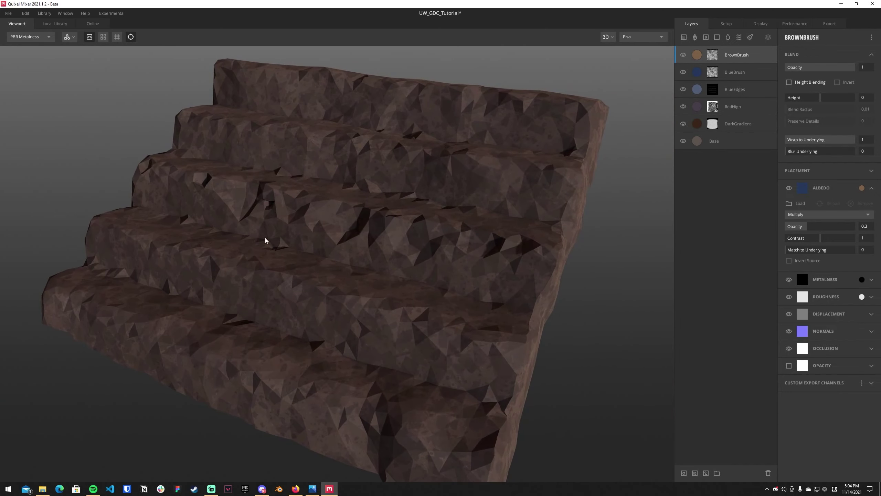
drag(509, 310, 474, 238)
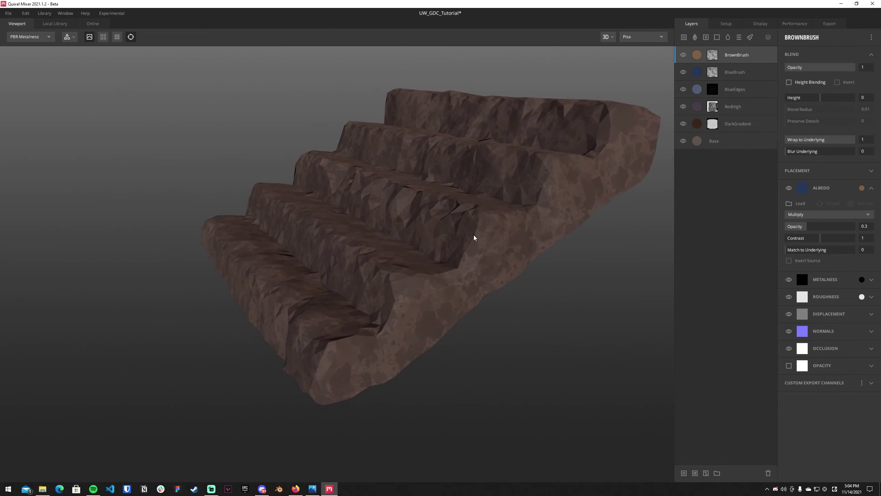
drag(391, 225, 513, 247)
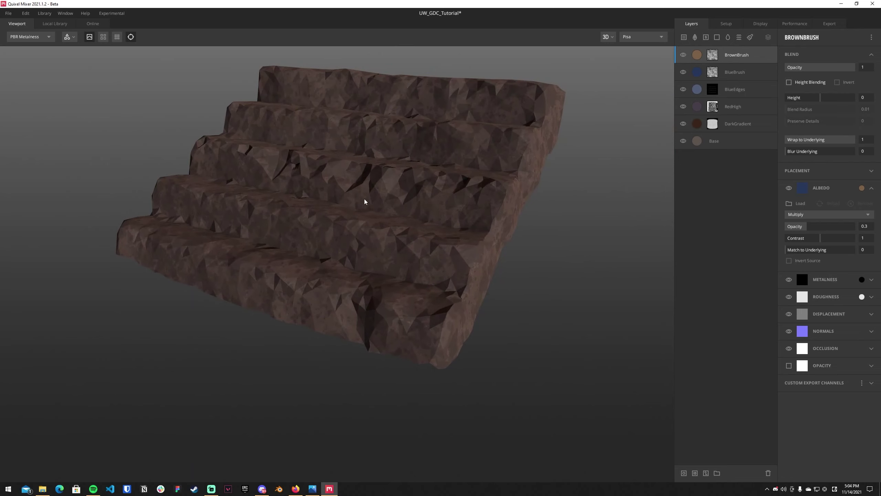
drag(366, 201, 367, 222)
scroll(388, 229, up, 2)
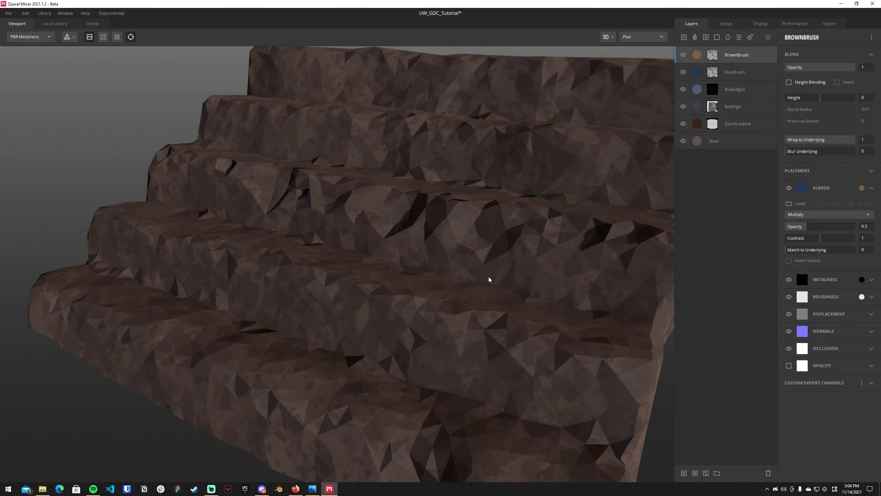
scroll(487, 277, down, 3)
scroll(503, 282, up, 3)
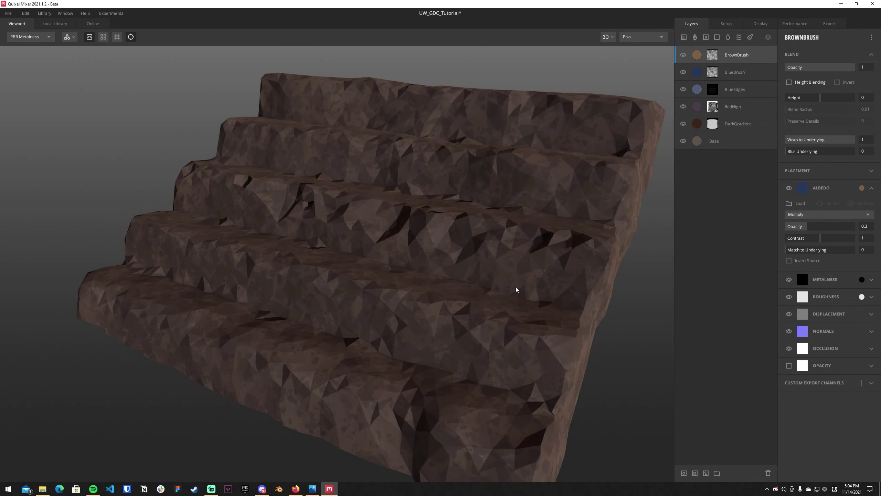
drag(543, 287, 511, 290)
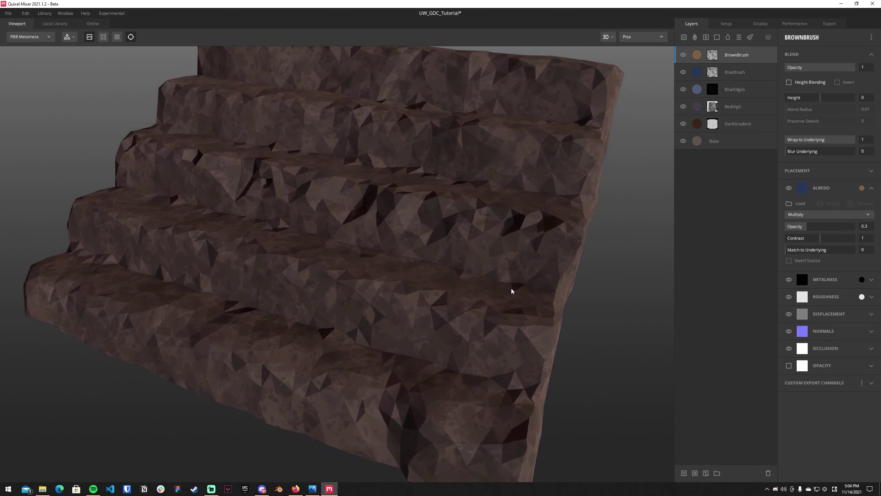
scroll(510, 290, down, 3)
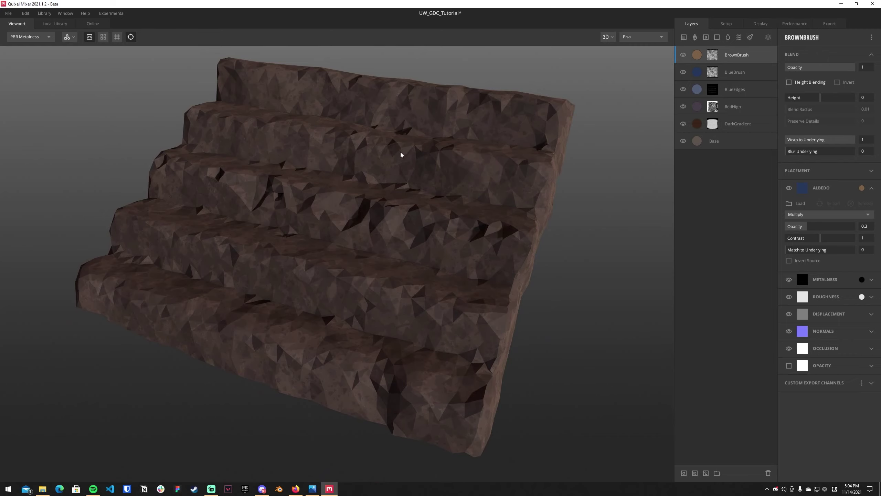
middle_drag(401, 151, 400, 159)
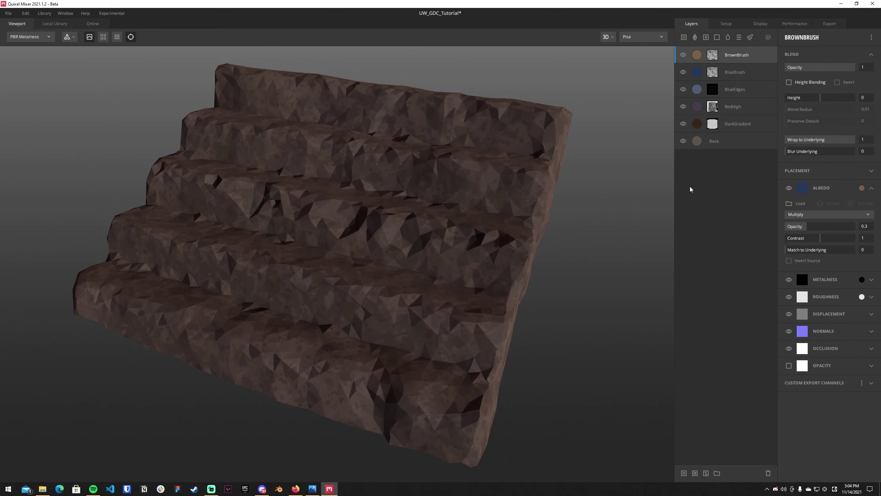
Add a new solid layer on top of the stack and name it Moss
click(683, 37)
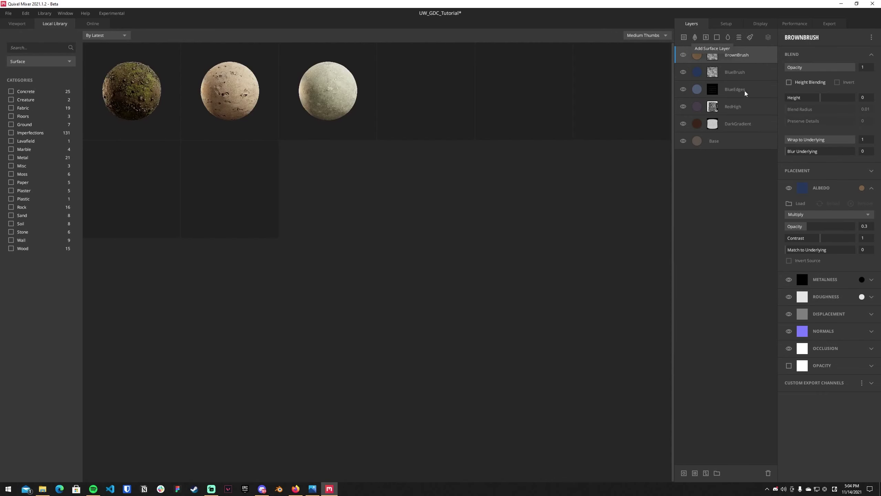
click(14, 25)
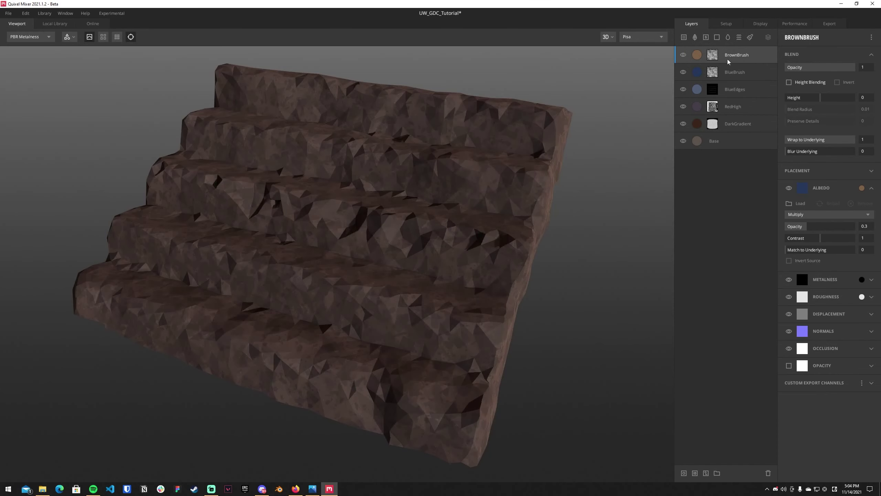
click(718, 39)
right_click(728, 55)
click(744, 64)
text(Moss)
key(Return)
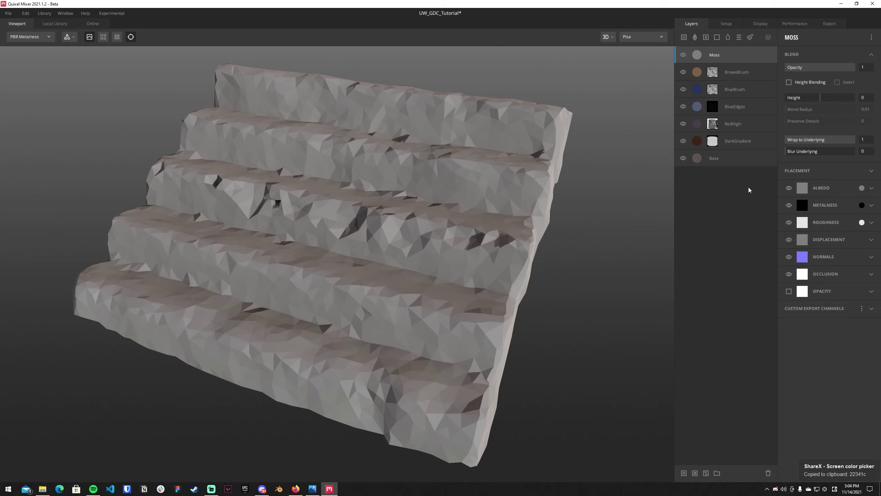
Set the Moss layer's albedo to dark green hex 22341C and apply it
click(862, 188)
click(501, 259)
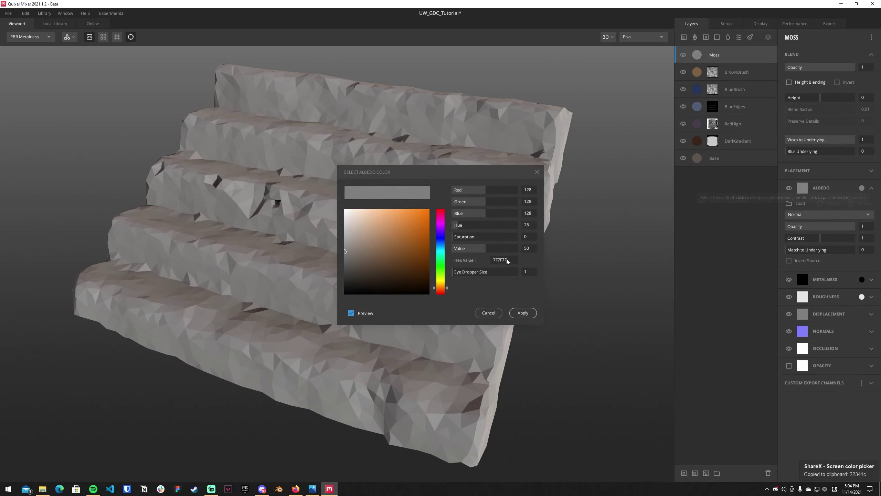
text(22341C)
key(Return)
click(523, 312)
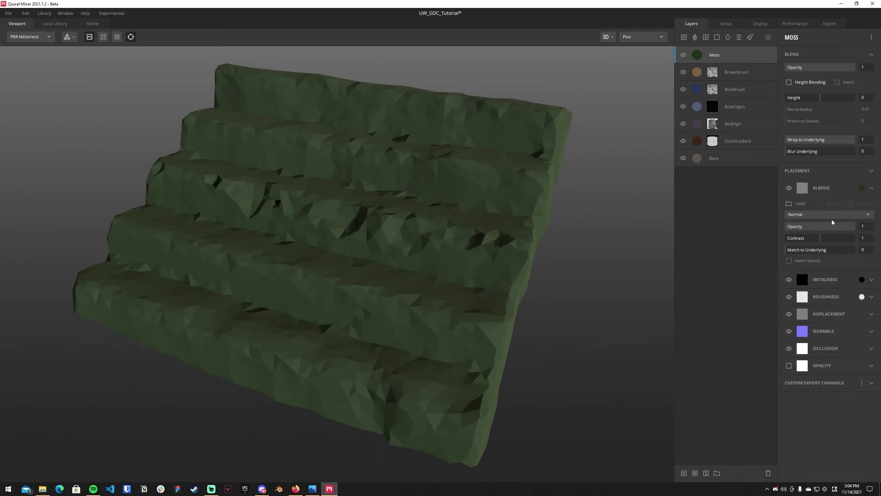
key(alt+Tab)
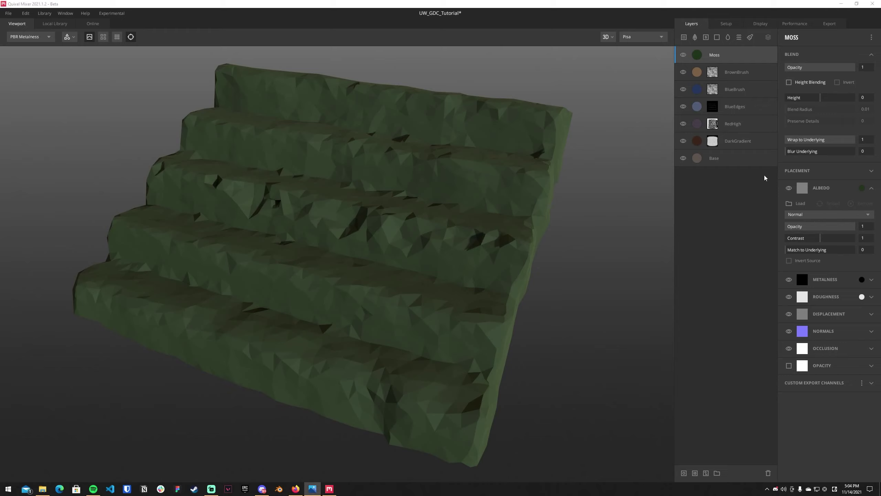
Add a paint mask to the Moss layer and select the mask for editing
right_click(722, 59)
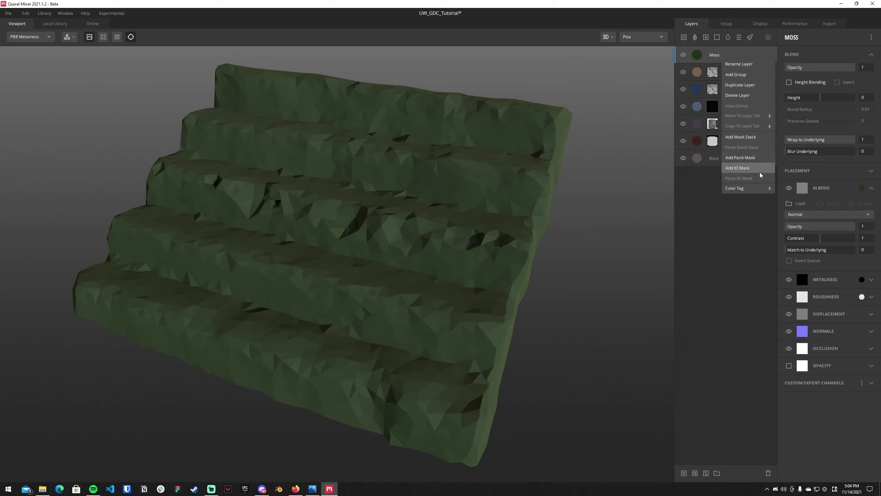
click(741, 158)
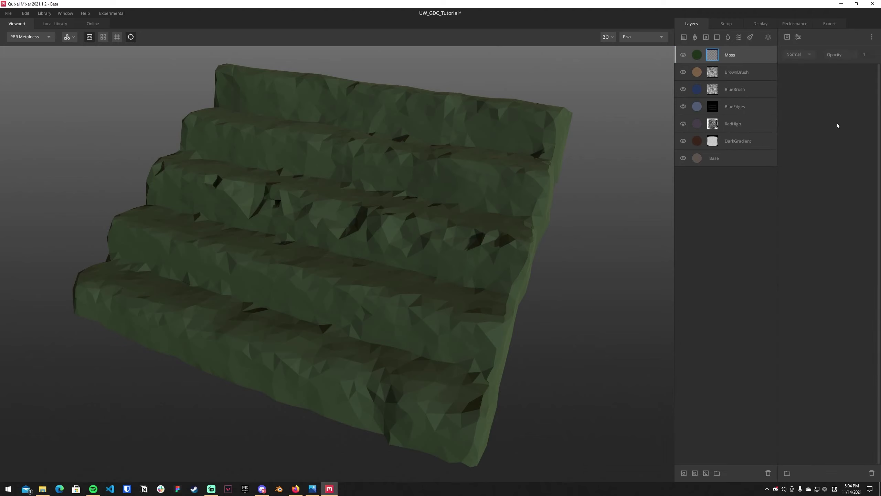
click(745, 54)
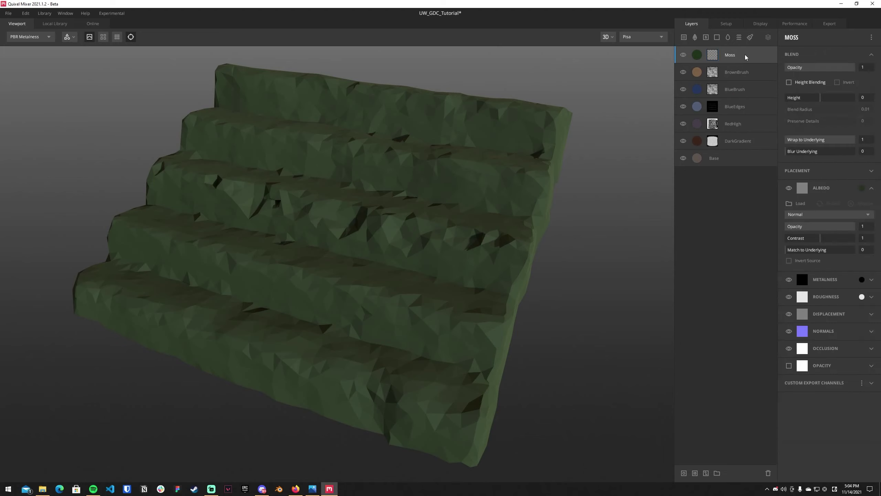
click(716, 55)
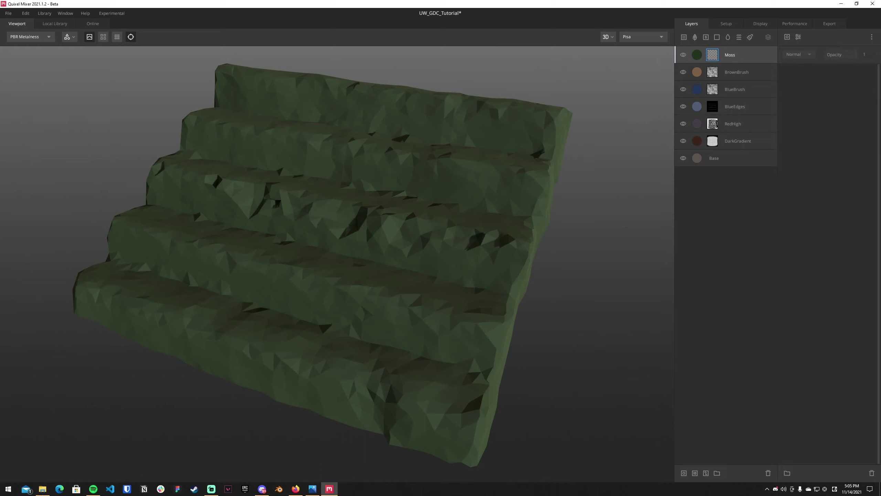
Add a Texture Map to the mask, set its source to Library Asset, and browse the library
click(787, 36)
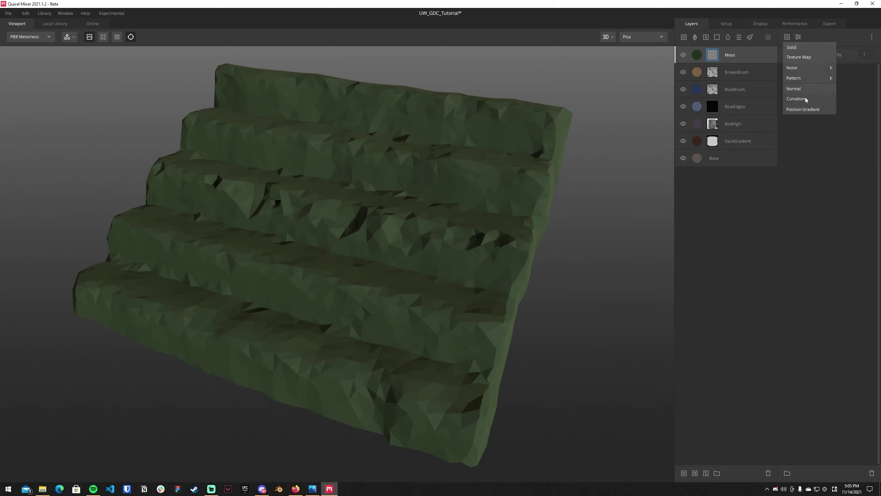
click(794, 45)
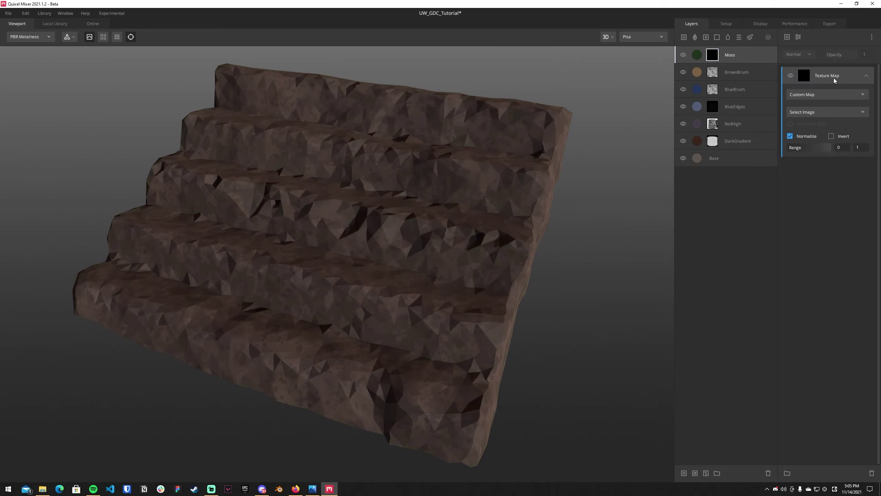
click(849, 96)
click(816, 125)
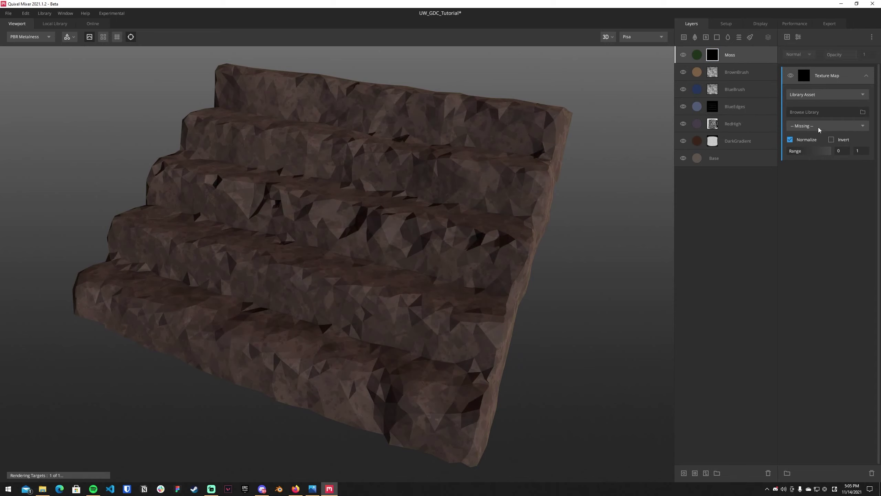
click(862, 113)
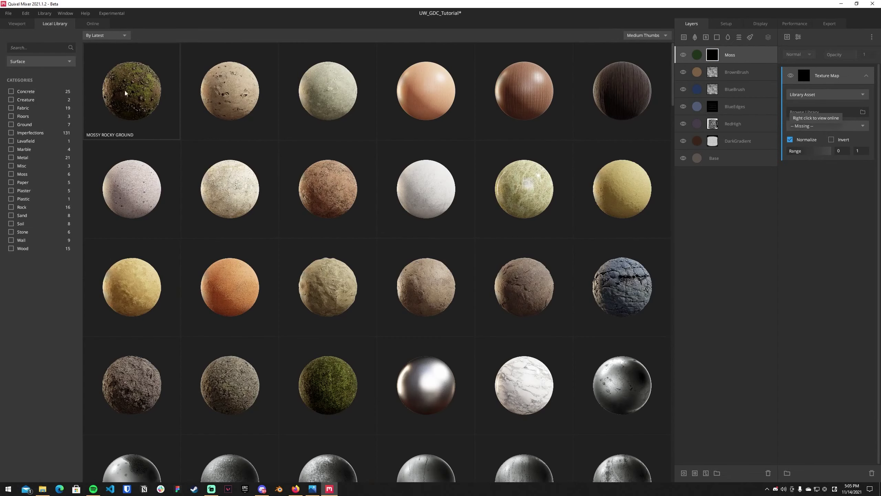
Replace the online library's old search with 'silk oak'
click(94, 24)
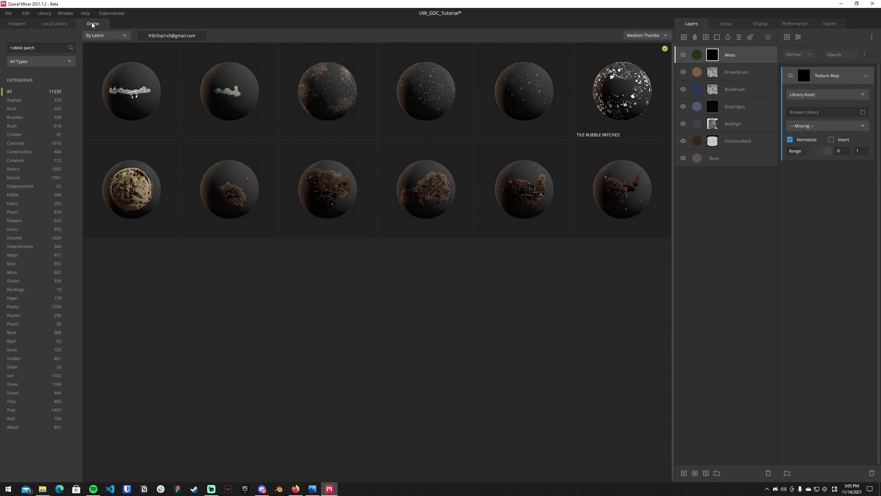
click(50, 48)
text(oa)
key(BackSpace)
key(BackSpace)
key(BackSpace)
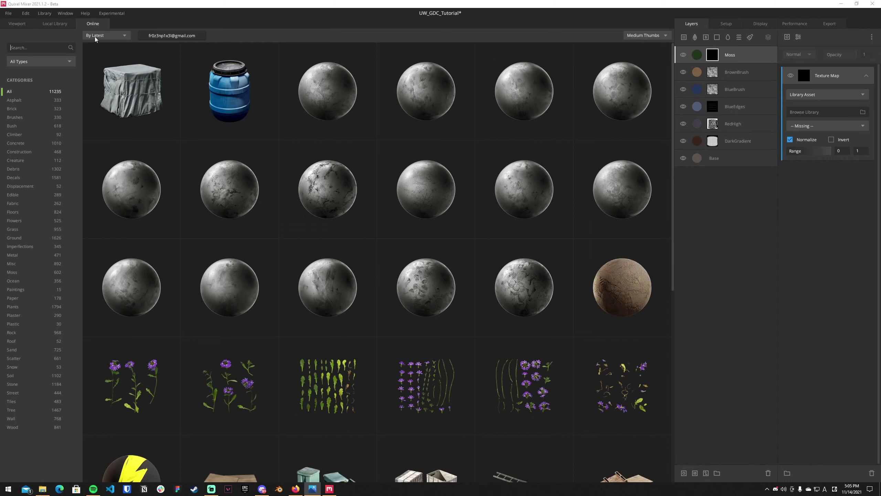
text(silk o)
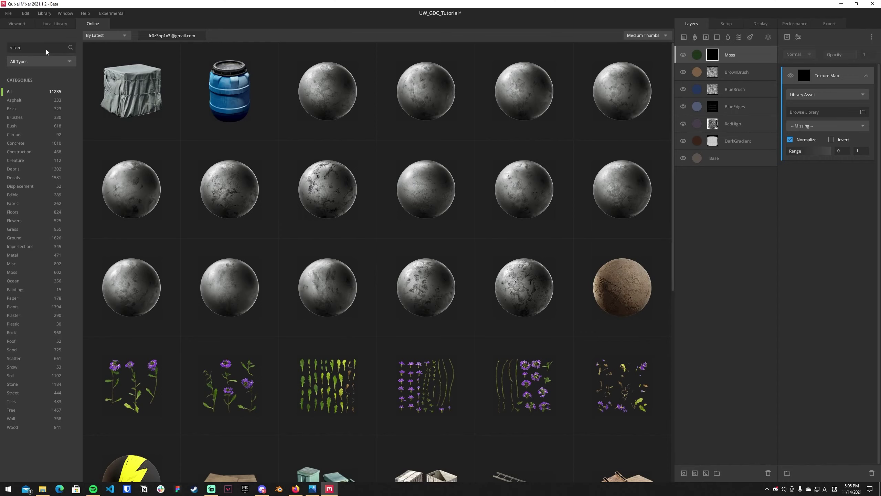
text(ak)
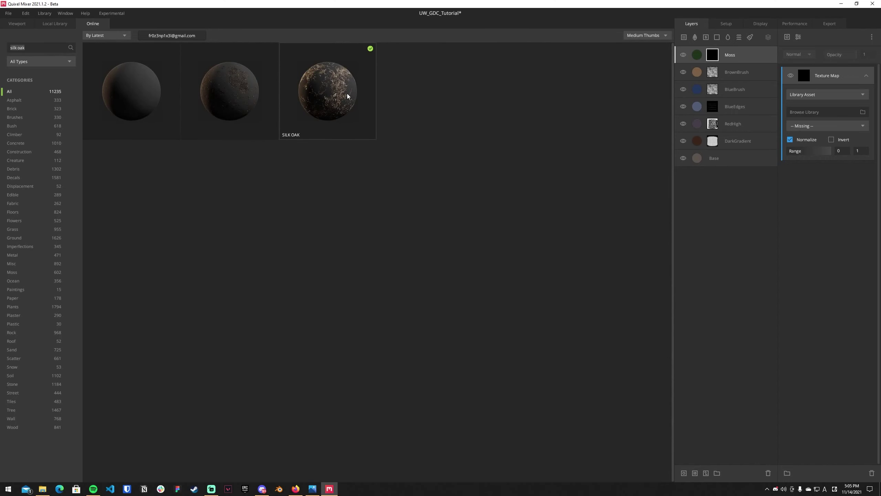
Search 'silk oak' from the local library, then preview the online Silk Oak asset
click(862, 112)
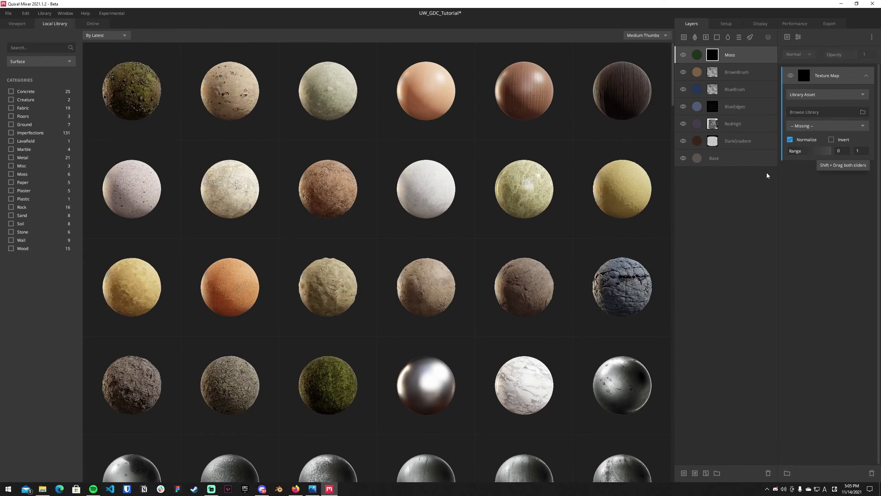
click(46, 48)
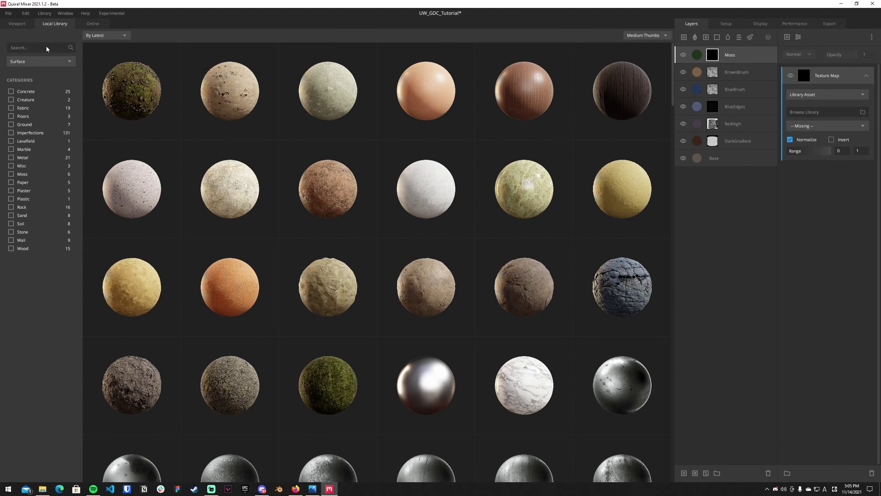
text(silk oak)
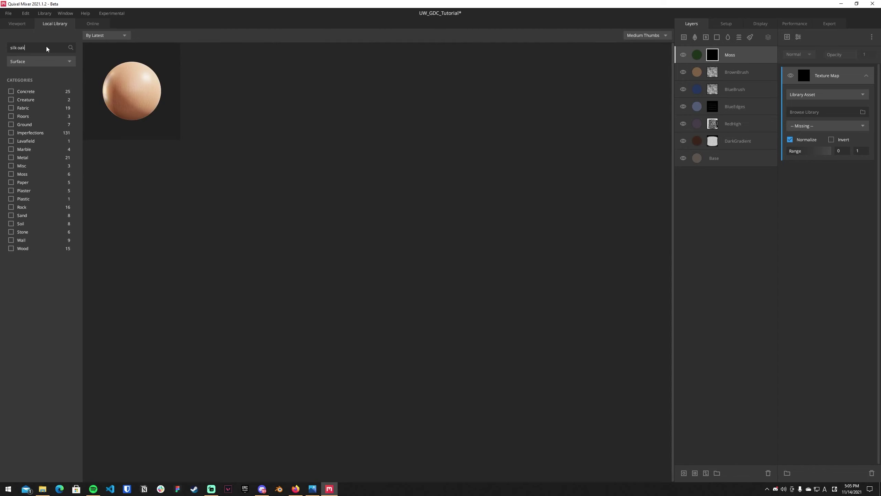
click(92, 23)
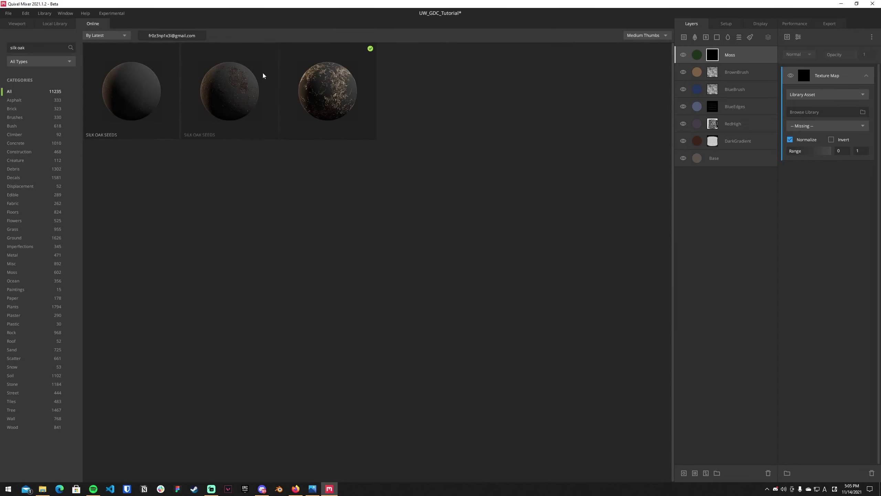
click(346, 104)
click(599, 127)
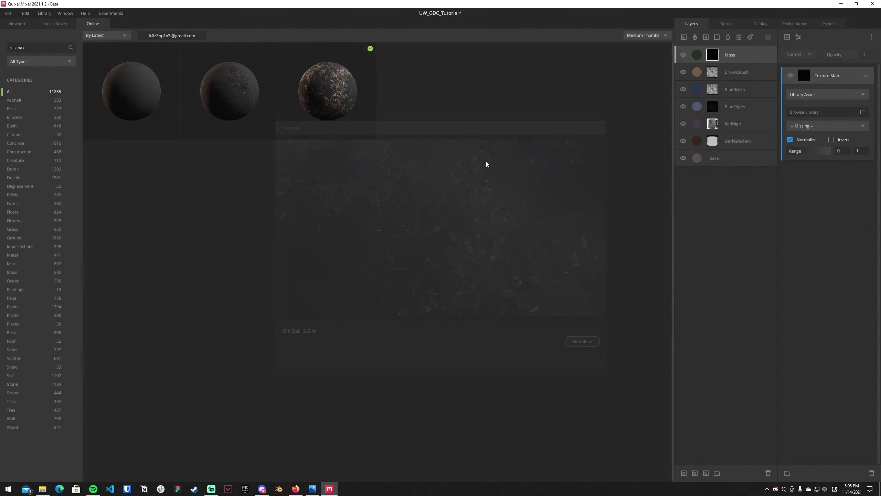
Reopen the library browser and look through the local library, keeping the By Latest sort
click(863, 112)
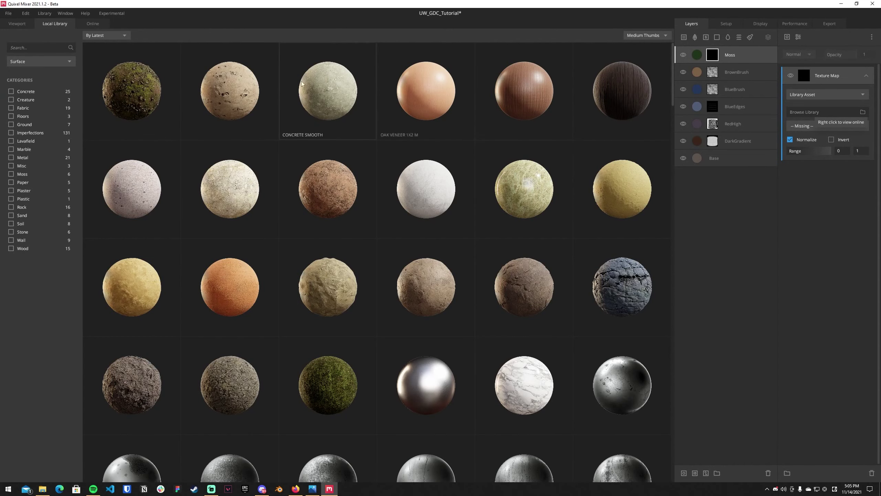
click(92, 23)
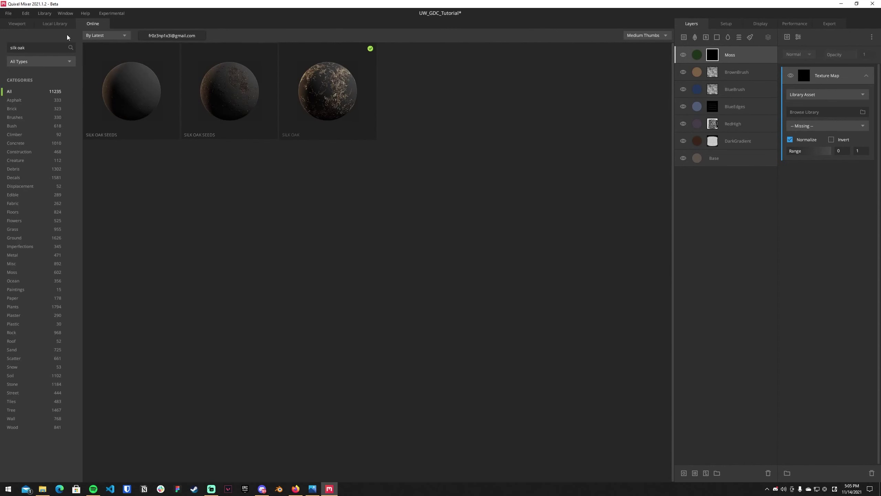
click(54, 24)
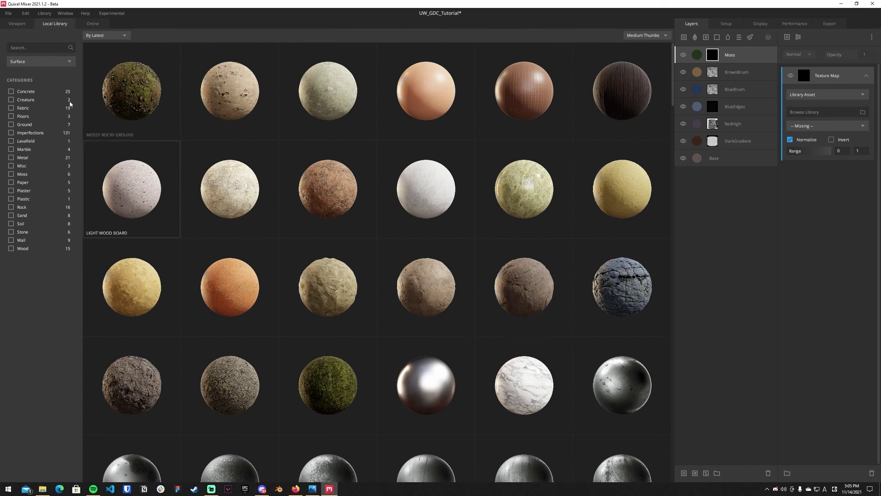
click(105, 35)
click(107, 37)
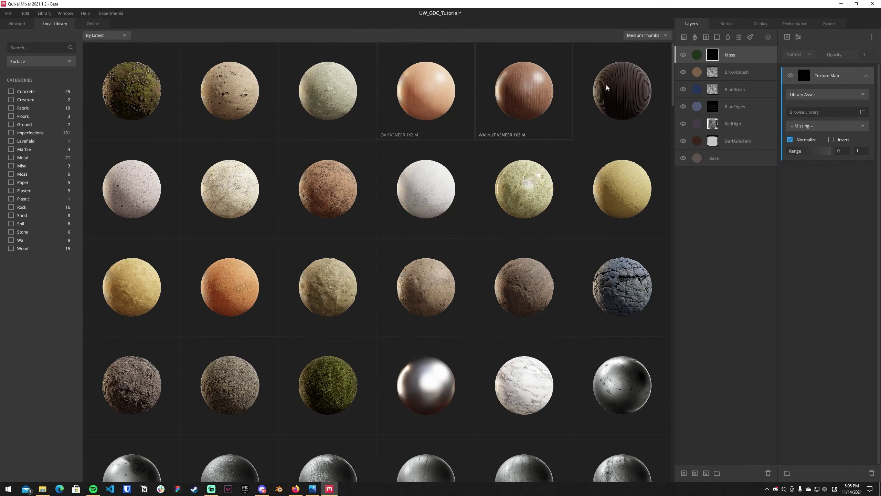
scroll(607, 86, down, 5)
scroll(360, 163, down, 10)
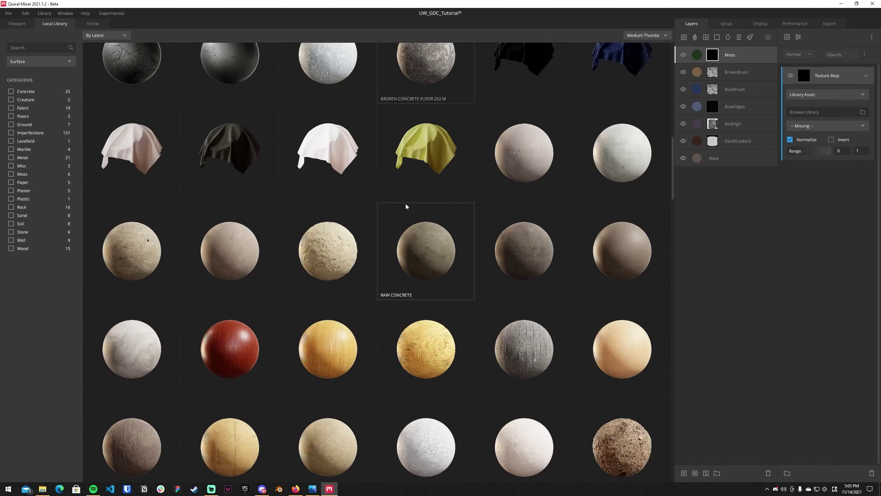
Search the local library for 'silk oak' and switch to the online results
click(42, 49)
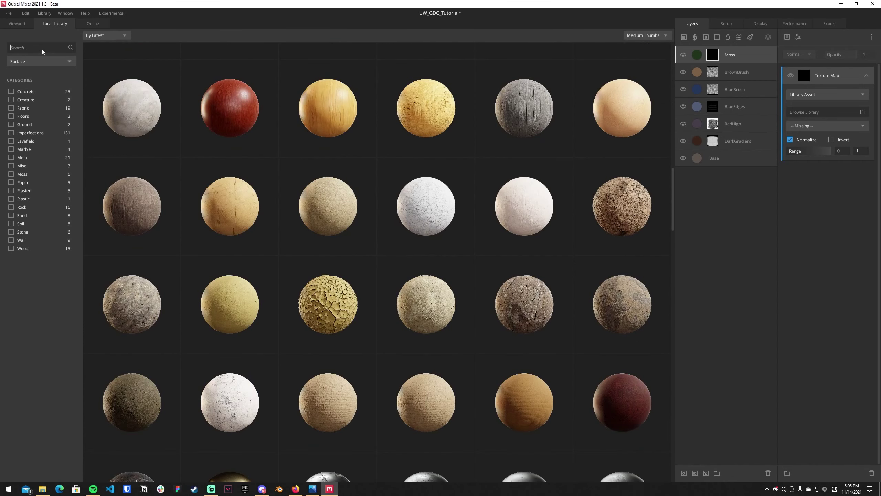
text(sl)
key(BackSpace)
key(BackSpace)
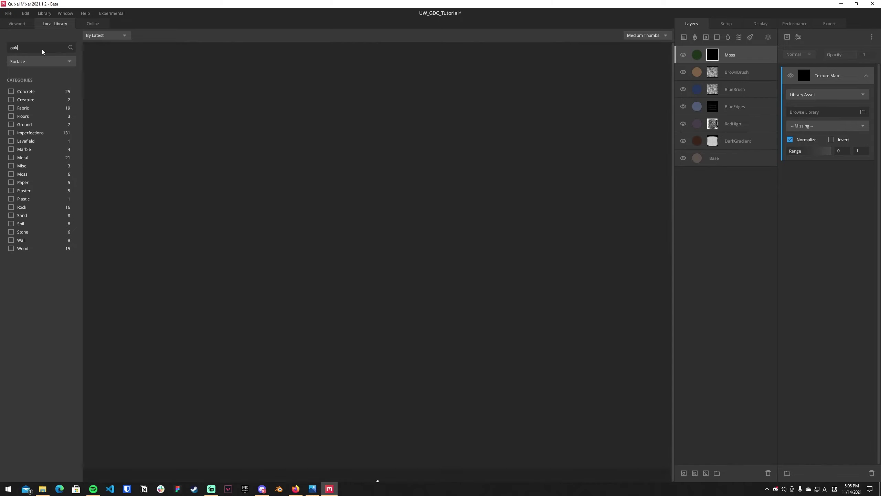
text(silk oak)
click(91, 25)
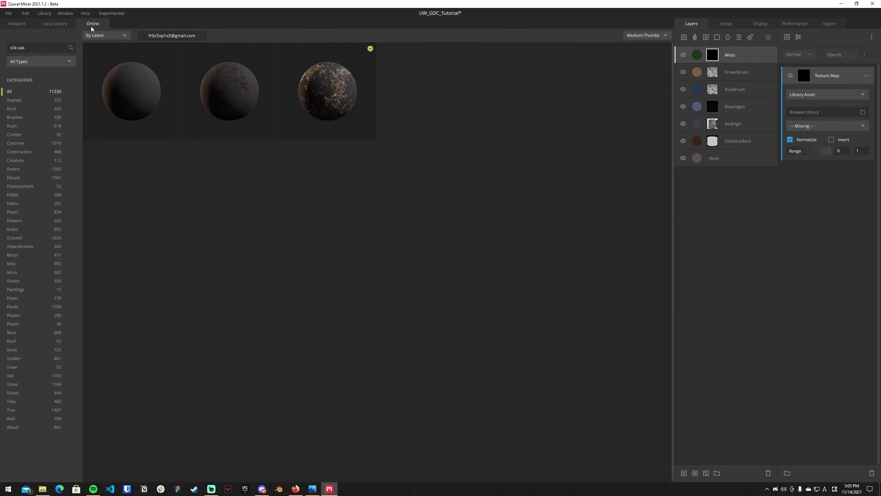
Download the Silk Oak texture from its online preview and return to the local library
click(325, 105)
click(586, 343)
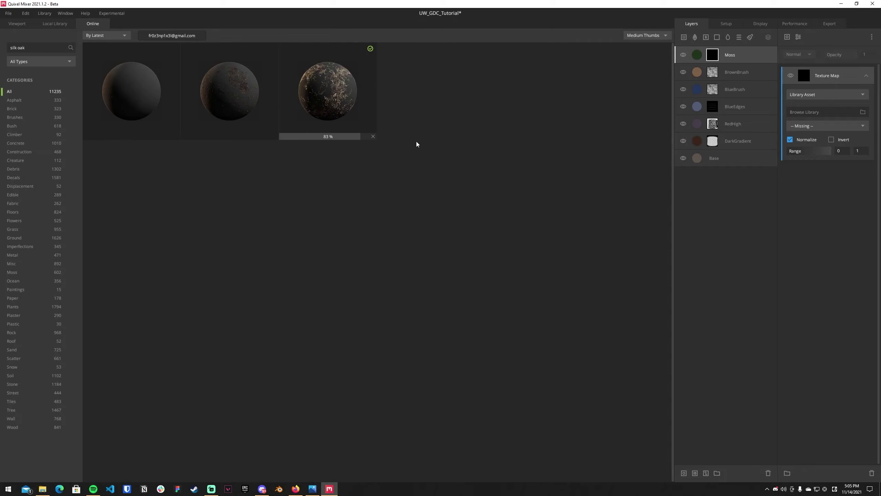
click(68, 27)
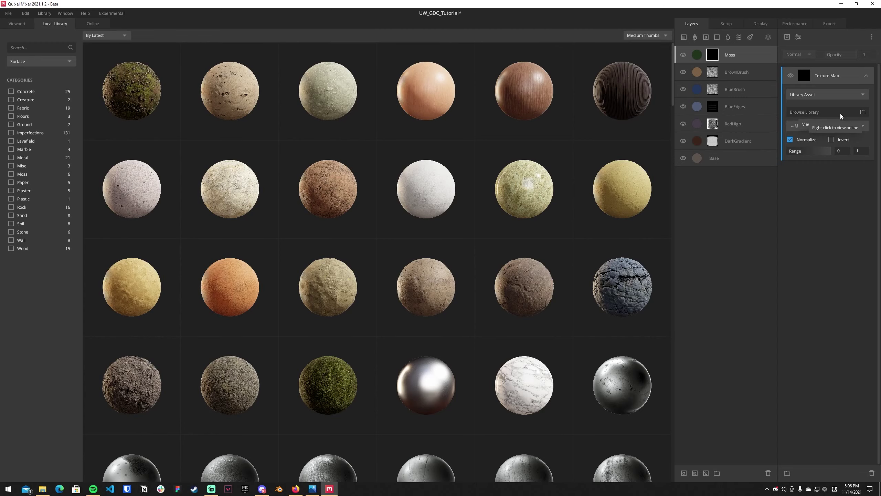
Look up the missing texture asset online by searching 'silk oak' and previewing the result
right_click(822, 126)
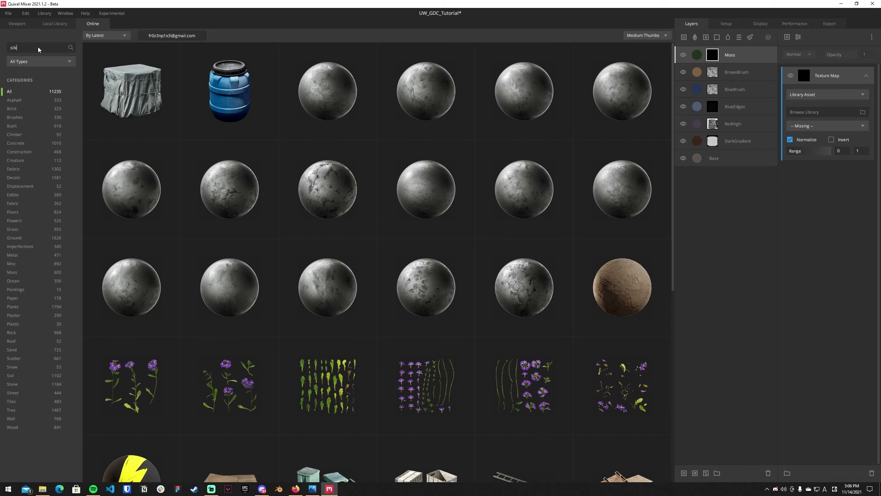
click(38, 47)
text(silk oak)
key(Return)
click(359, 106)
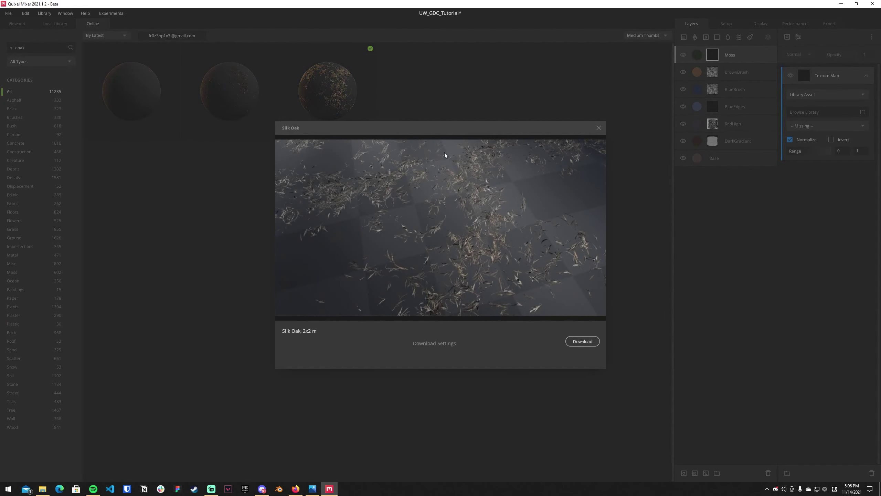
click(599, 128)
click(330, 121)
click(599, 128)
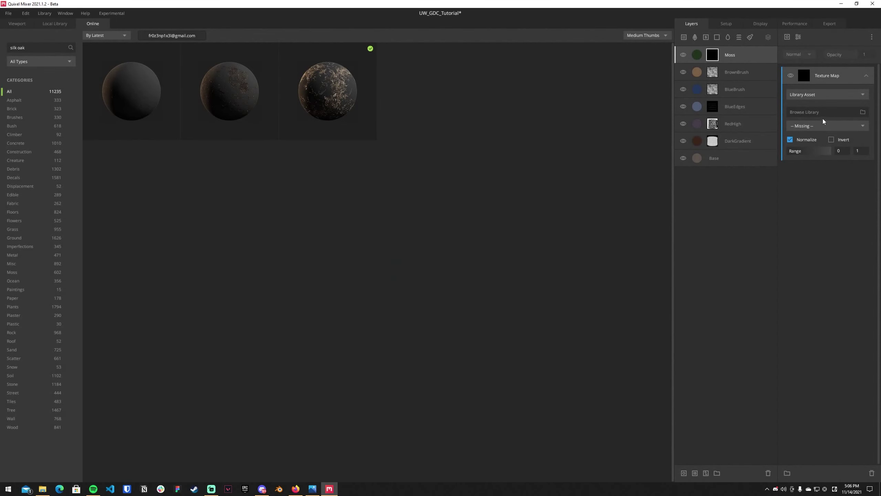
Search 'silk oak' again from the texture map's library, download Silk Oak, and check the local library
click(822, 116)
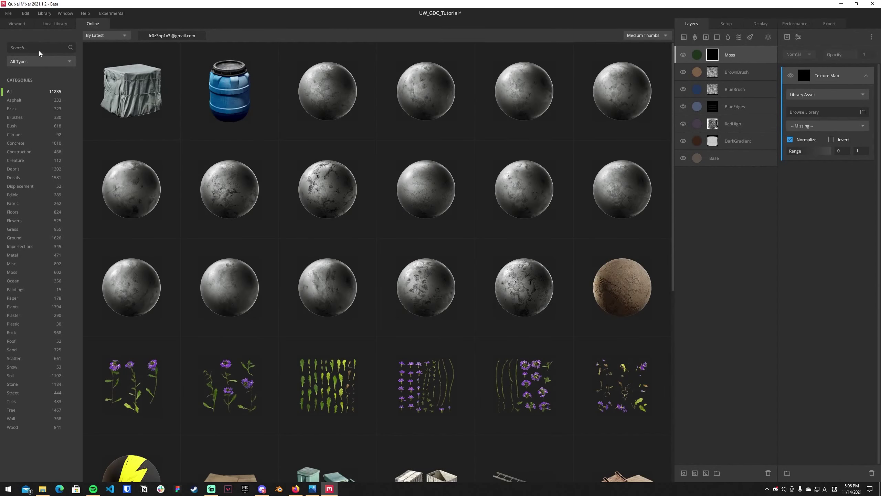
text(silk oak)
key(Return)
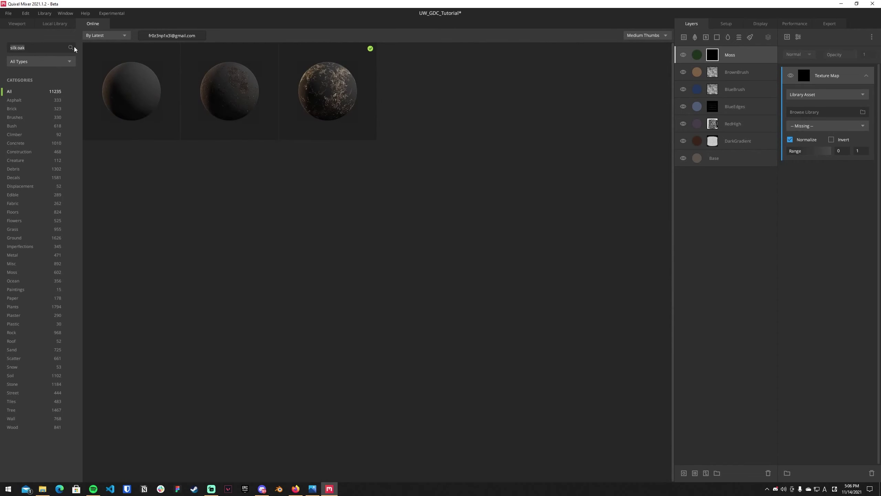
click(323, 92)
click(582, 342)
click(60, 27)
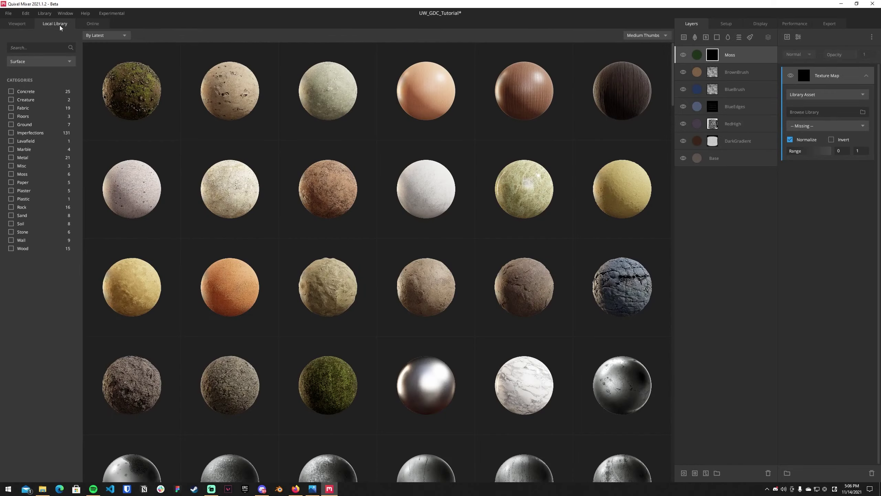
Try dragging Silk Oak onto the Moss texture map, then clear the local 'silk oak' search
click(93, 24)
drag(328, 90, 829, 104)
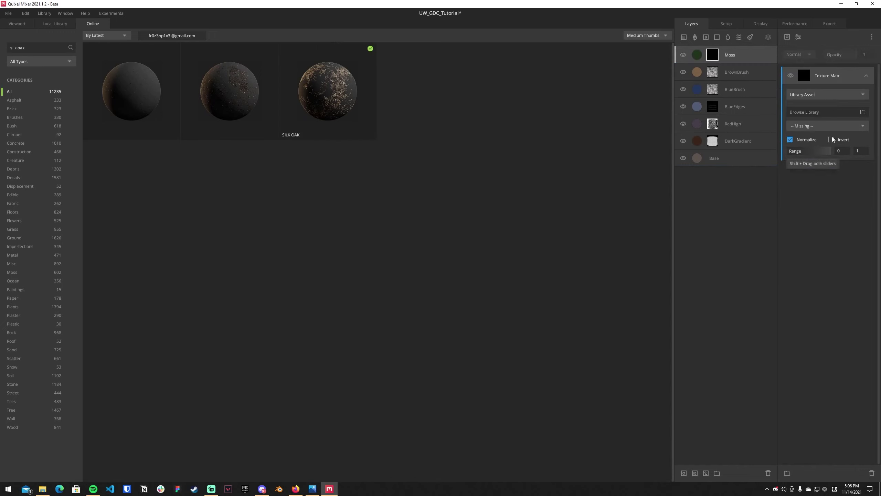
drag(327, 90, 822, 129)
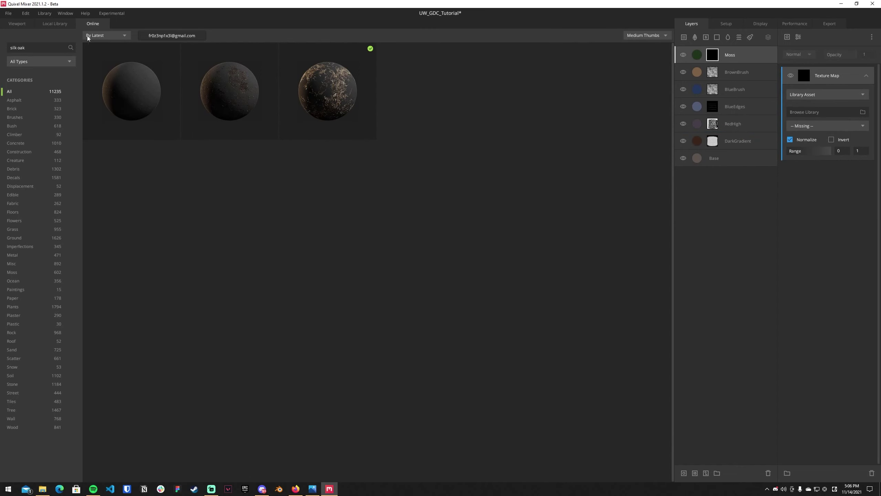
click(61, 26)
text(silk oak)
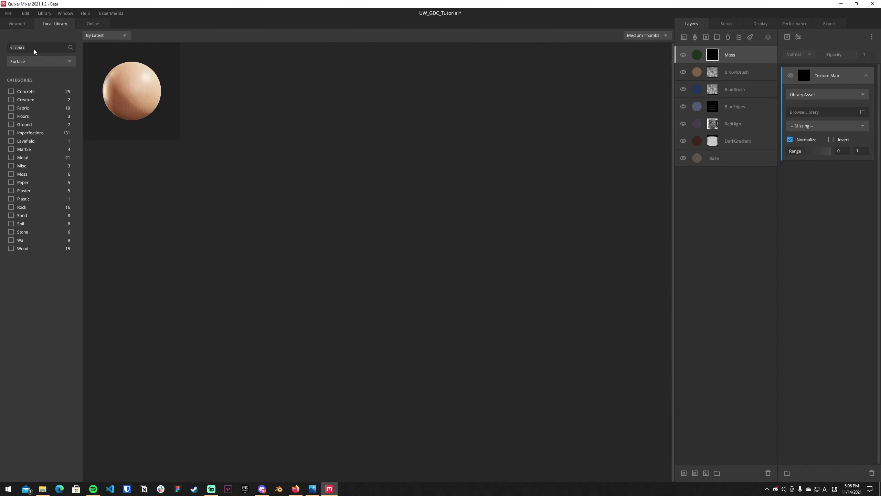
key(ctrl+a)
key(BackSpace)
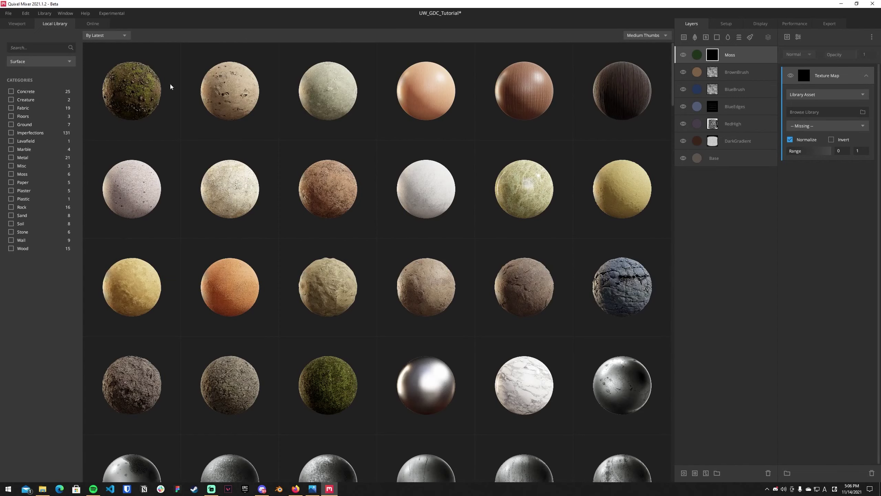
Change the local library type filter from Surface to All Types and load Silk Oak into the Moss texture map
scroll(545, 310, down, 5)
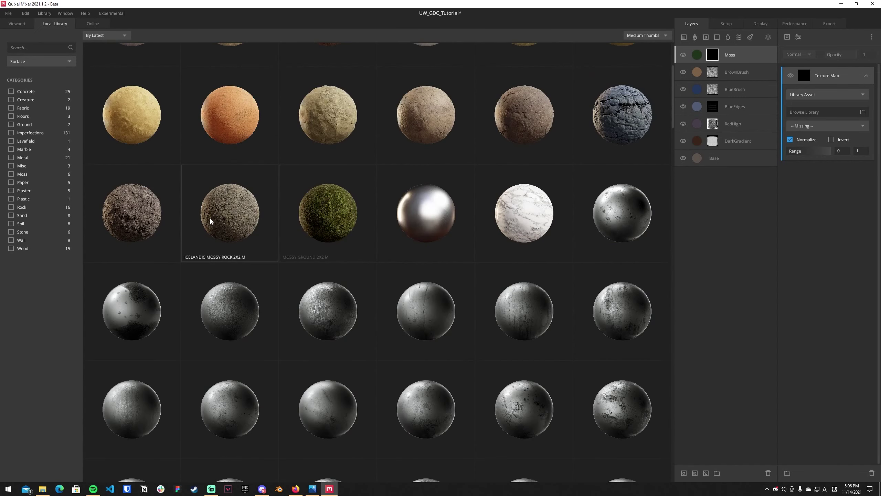
scroll(236, 220, down, 12)
scroll(409, 223, down, 5)
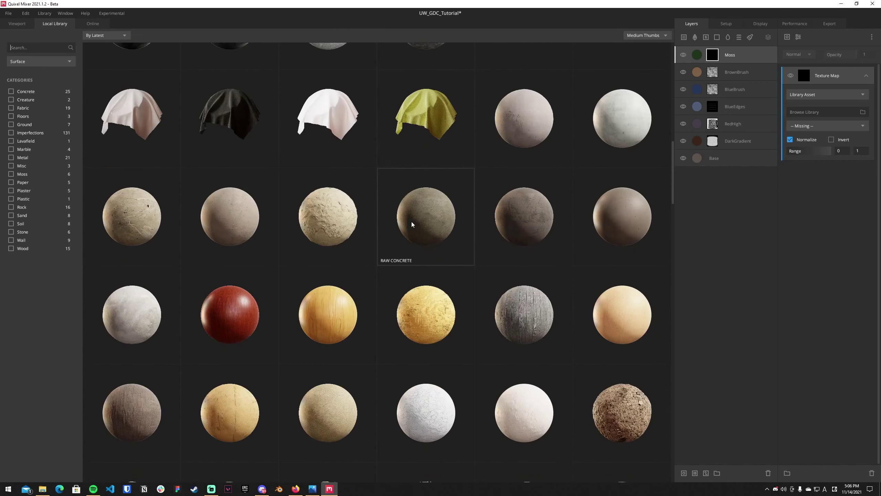
scroll(409, 222, down, 9)
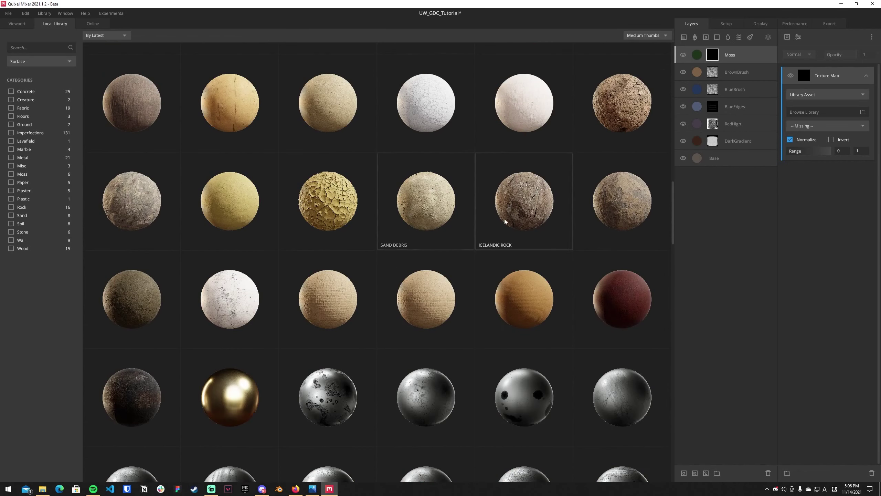
scroll(504, 221, down, 13)
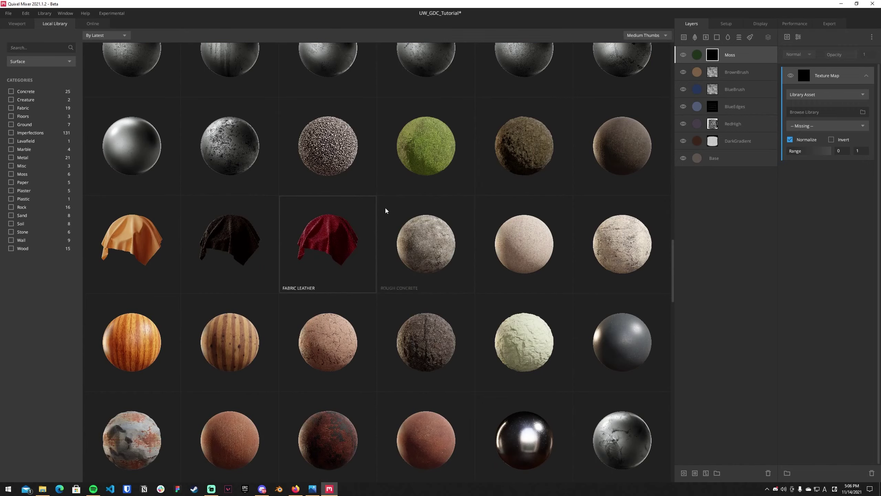
scroll(385, 210, down, 13)
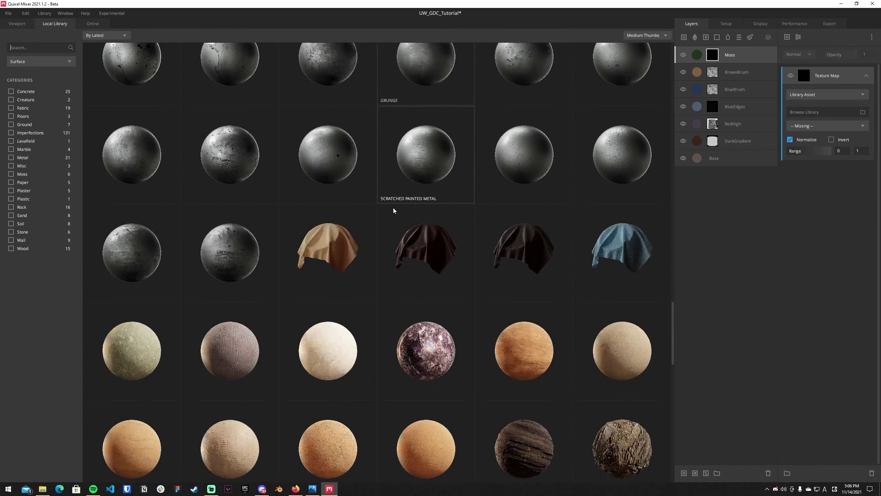
scroll(393, 210, down, 16)
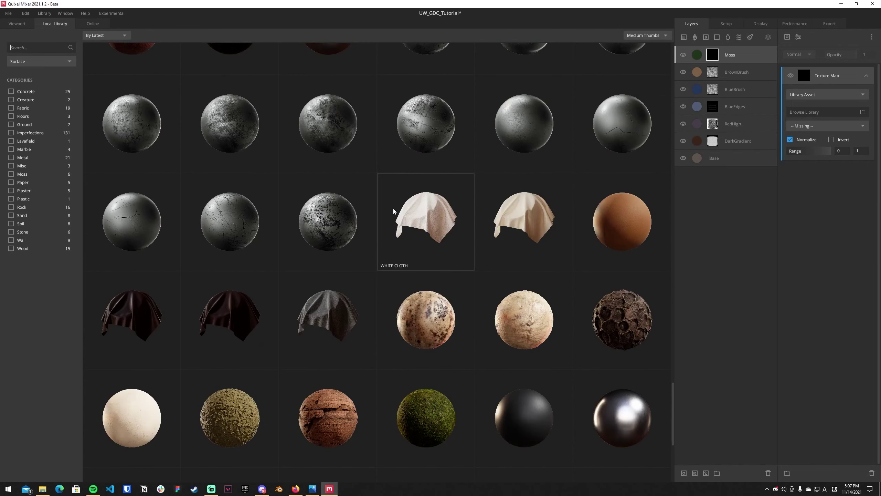
scroll(393, 210, down, 8)
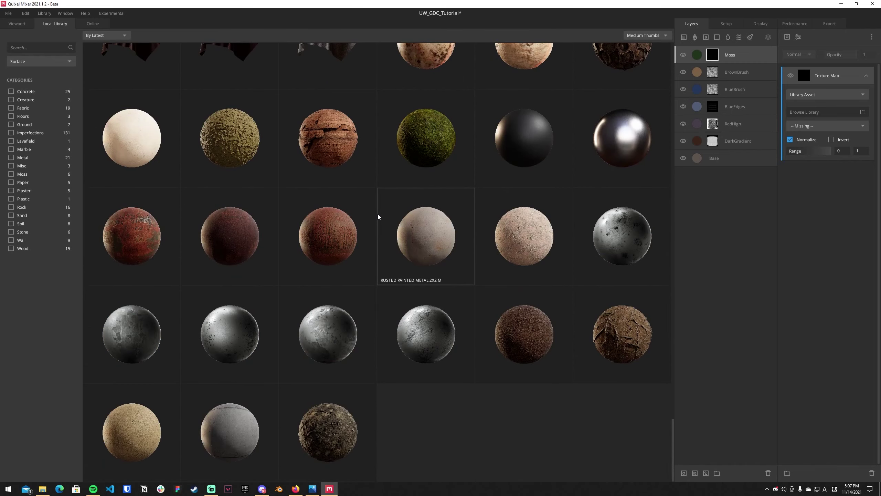
scroll(377, 214, up, 15)
click(50, 61)
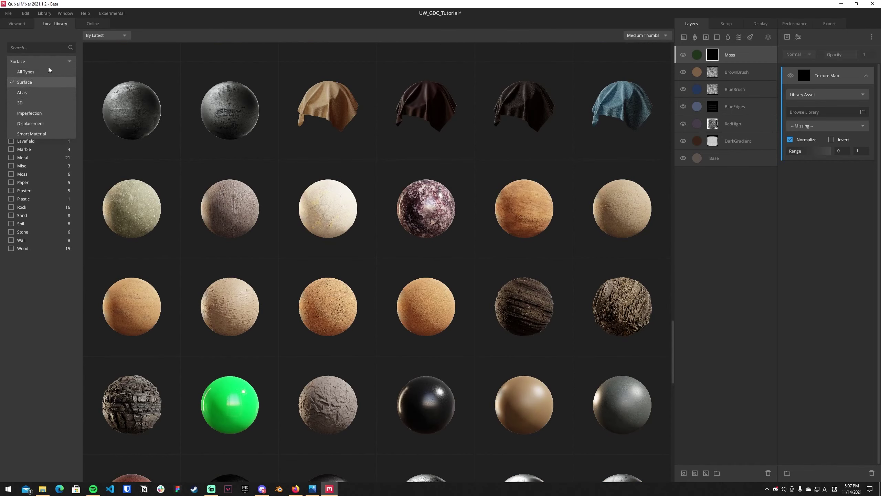
click(49, 71)
click(622, 190)
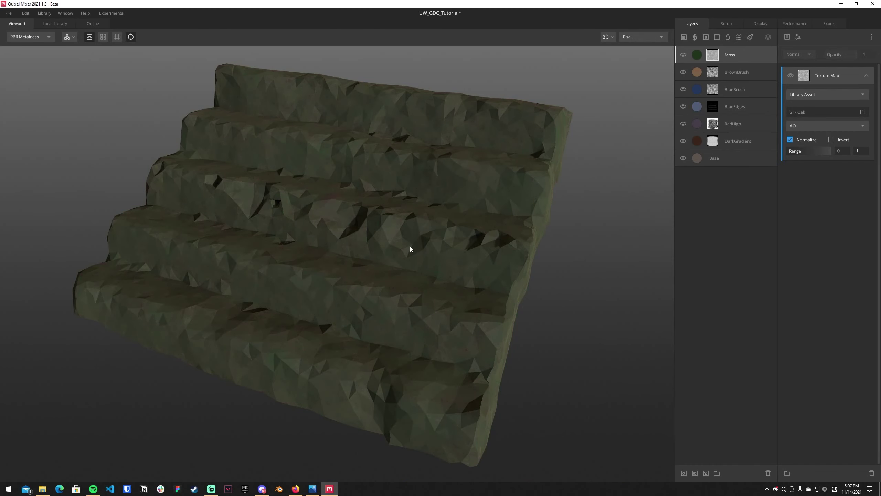
Switch the Moss mask's Silk Oak texture channel from AO to Opacity
click(814, 127)
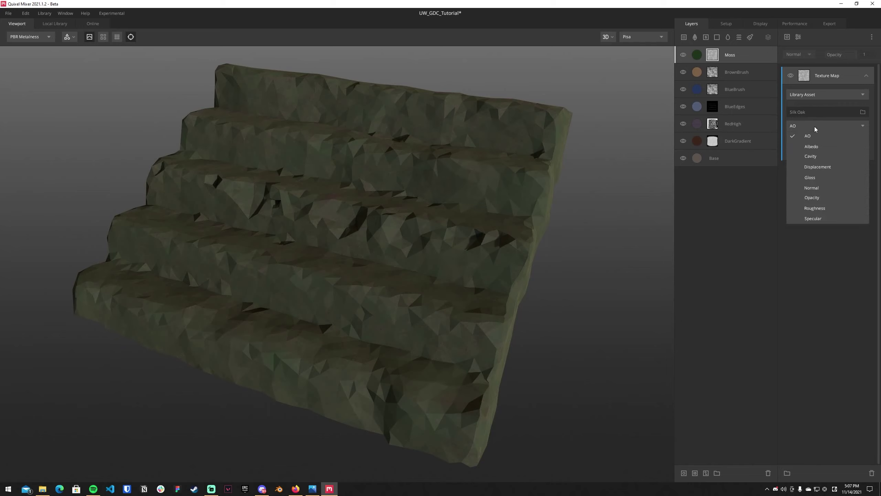
click(815, 197)
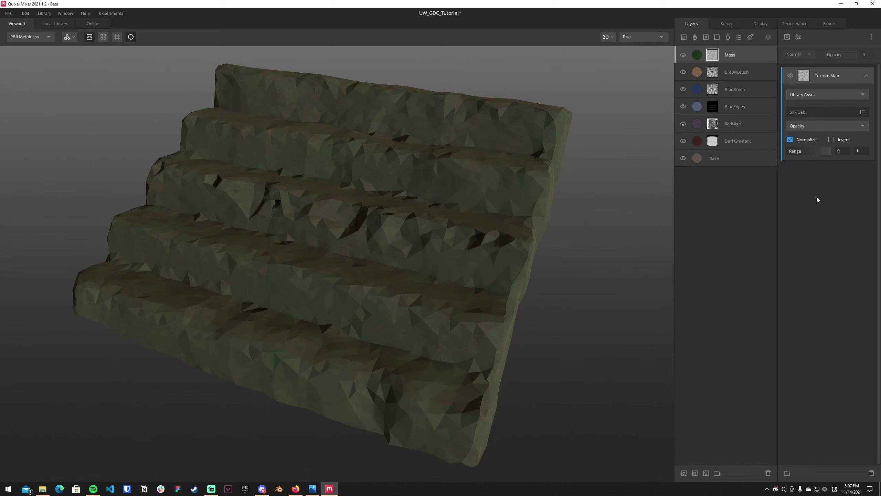
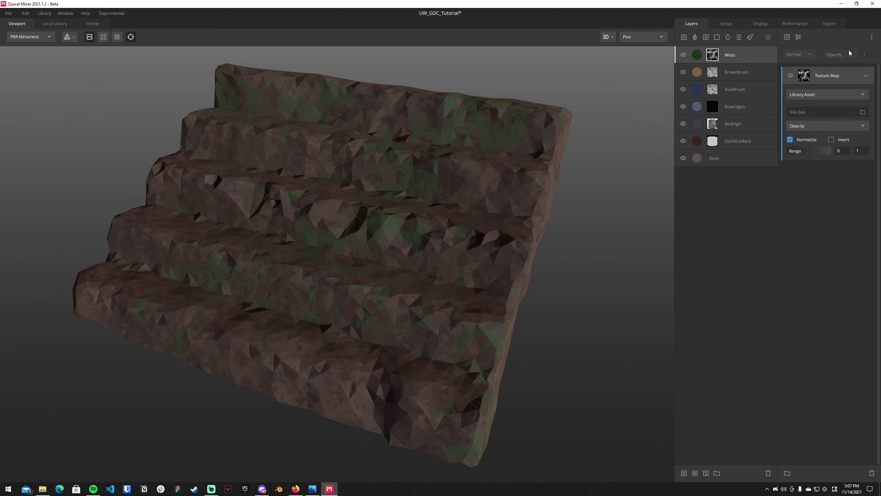
Add a Scatter filter to the Moss mask with angle range 0–0.865, brightness jitter 0.823, seed 30
click(798, 36)
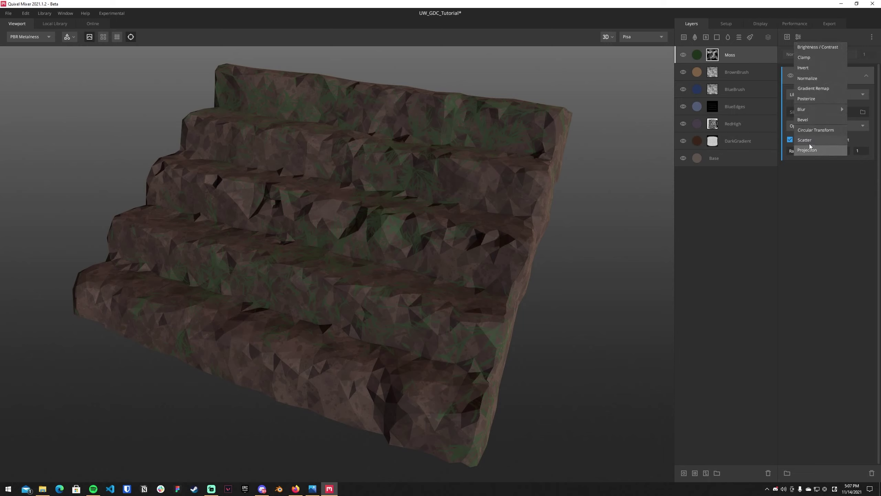
click(809, 140)
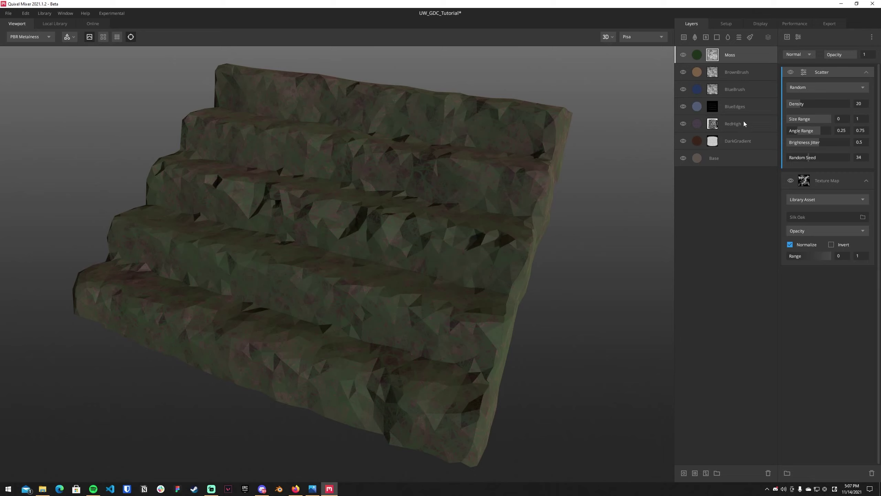
drag(798, 131, 844, 150)
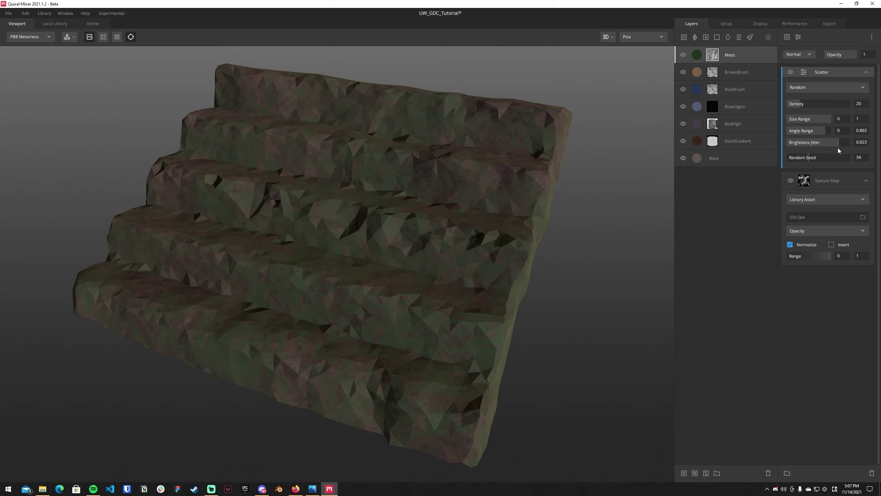
drag(810, 158, 807, 158)
Add a Box Projection filter to the Moss mask at scale 5, radius and height influence 0
click(801, 37)
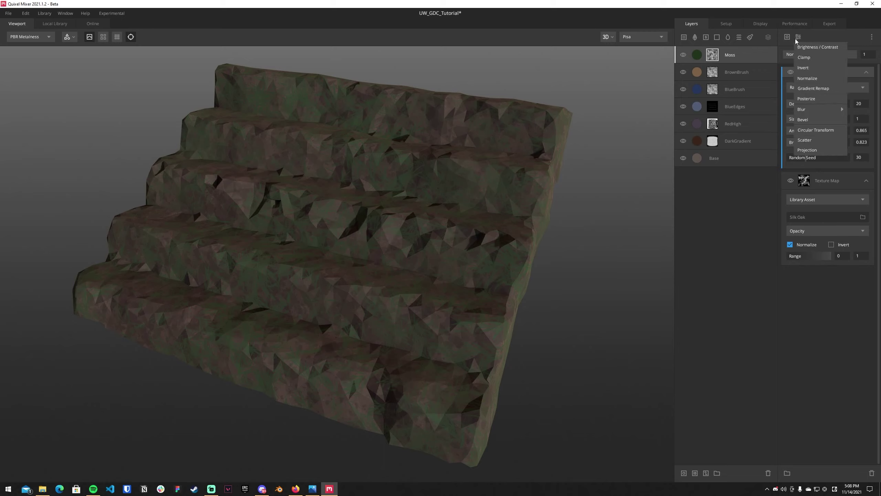
click(825, 151)
click(827, 85)
click(819, 117)
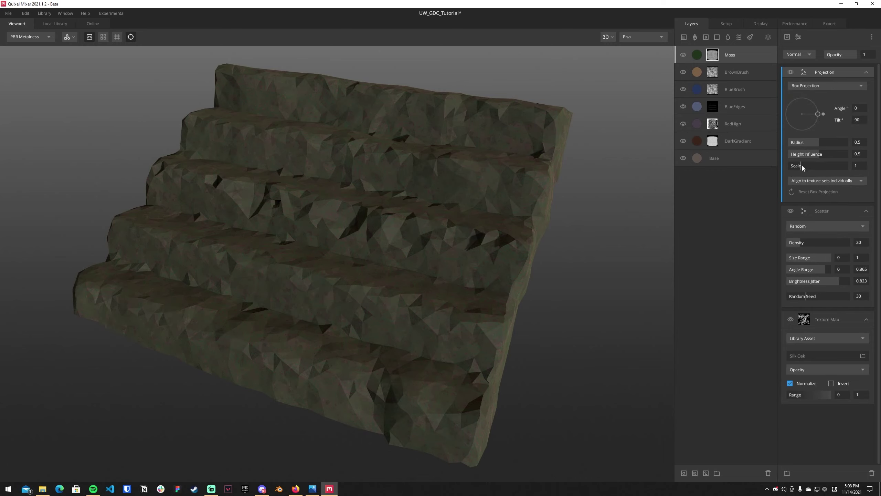
drag(802, 168, 855, 168)
drag(803, 143, 763, 157)
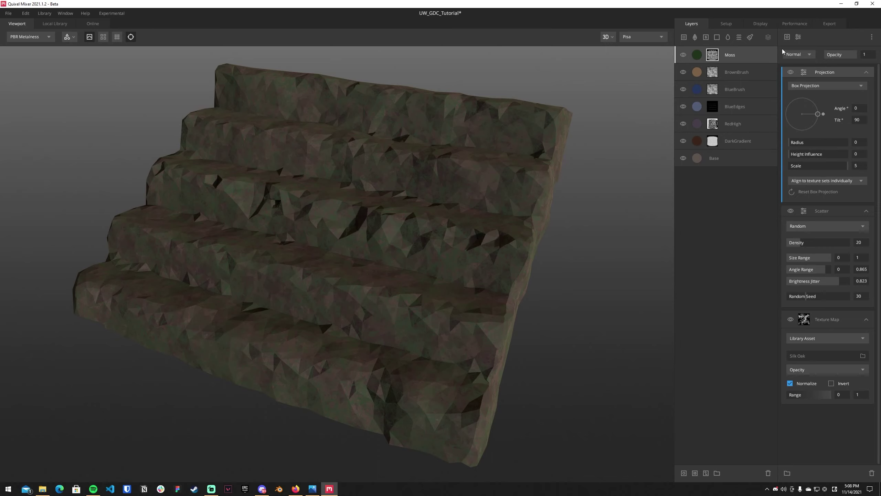
Add an inverted Normal component to the Moss mask with Multiply blend mode
click(786, 37)
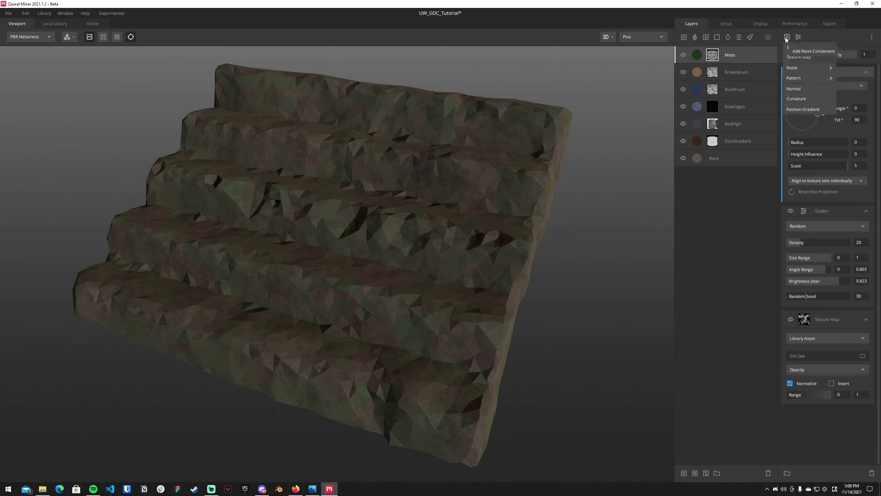
click(798, 89)
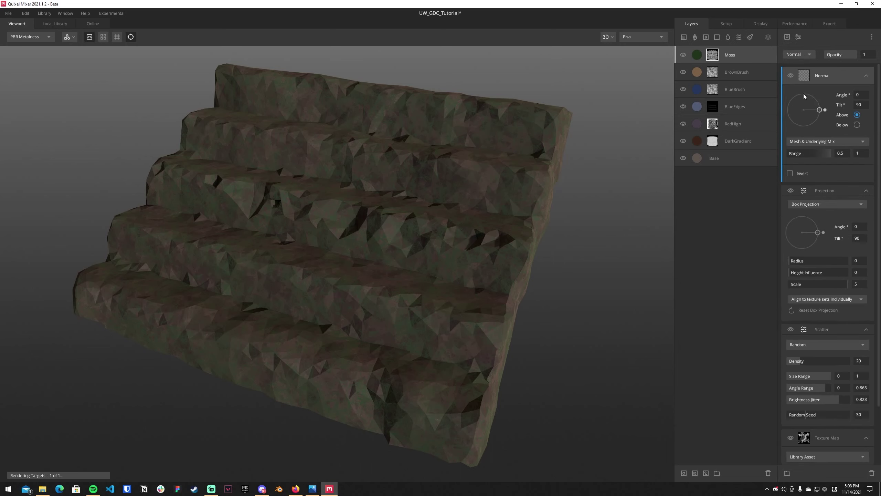
click(790, 173)
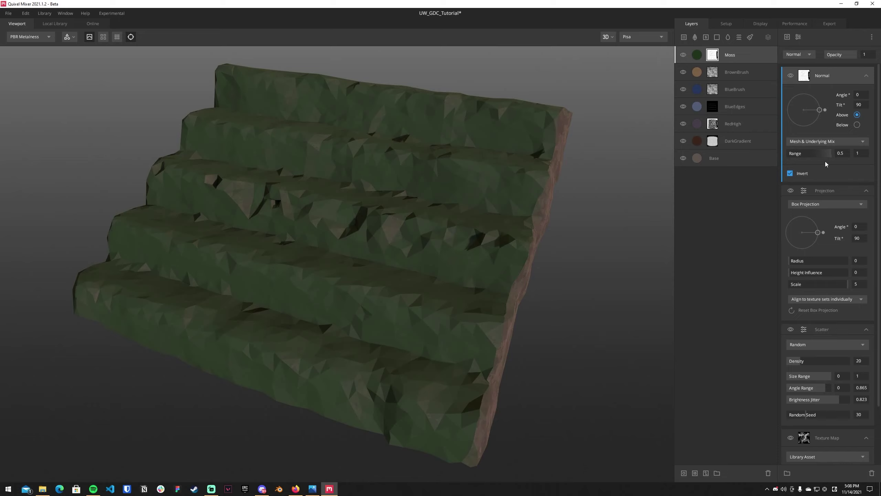
click(808, 53)
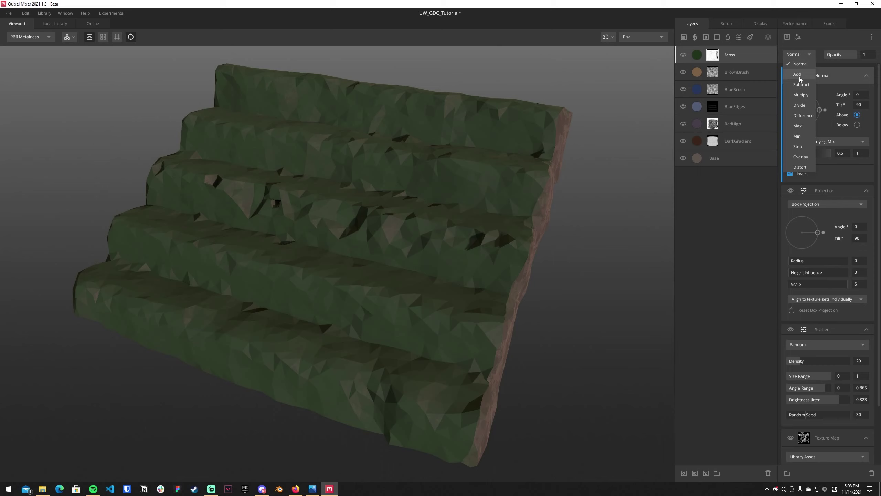
click(800, 95)
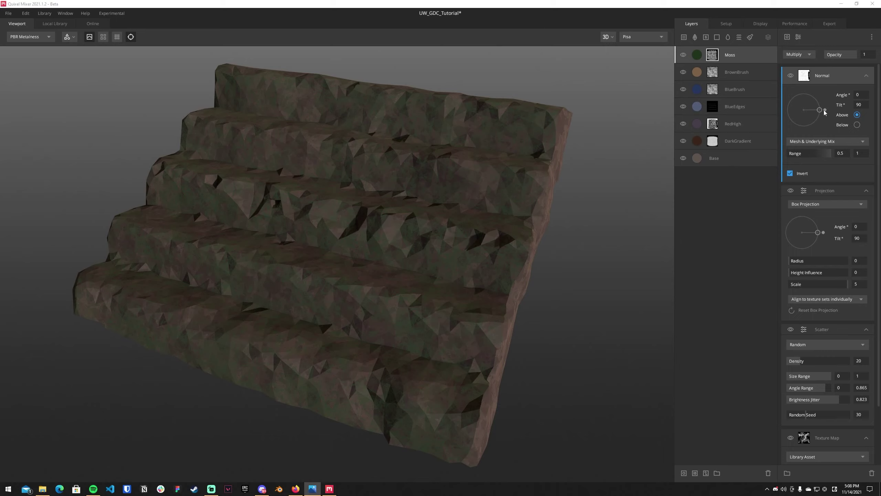
Test the Normal angle and range, then restore angle 0 and range 0.5–1
mouse_move(822, 113)
mouse_down()
mouse_move(798, 92)
mouse_move(785, 104)
mouse_move(796, 120)
mouse_move(776, 132)
mouse_move(779, 115)
mouse_move(807, 89)
mouse_move(829, 118)
mouse_move(832, 111)
mouse_up()
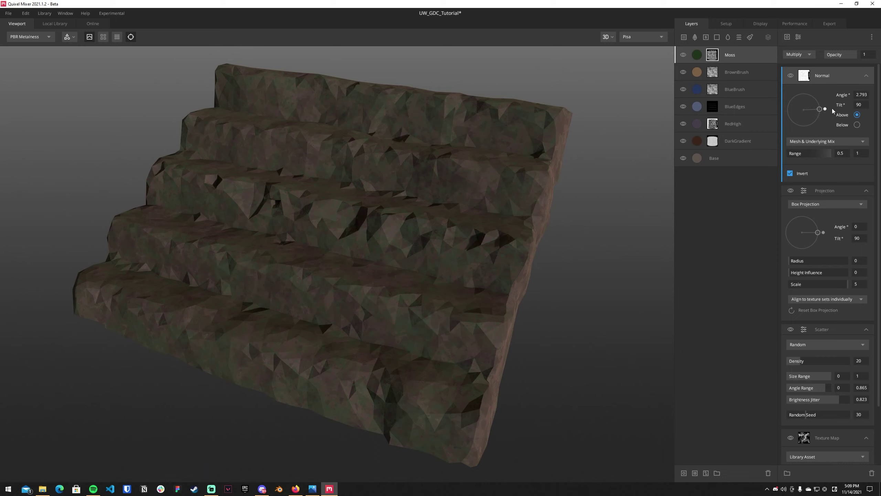
click(860, 94)
text(0)
key(Return)
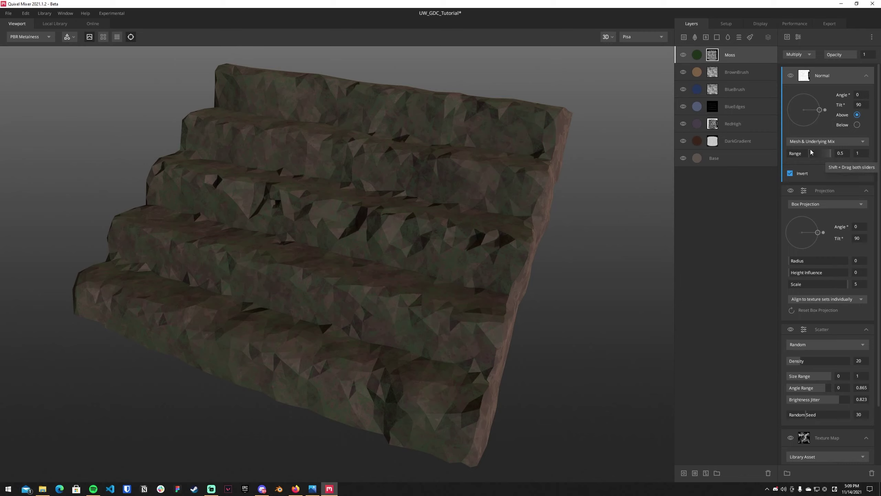
mouse_move(810, 153)
mouse_down()
mouse_move(777, 153)
mouse_move(798, 153)
mouse_up()
key(ctrl+z)
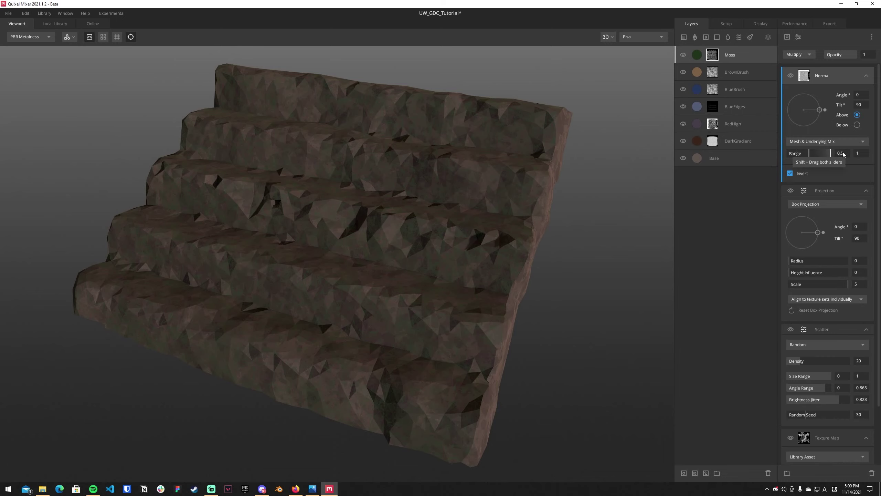
click(808, 55)
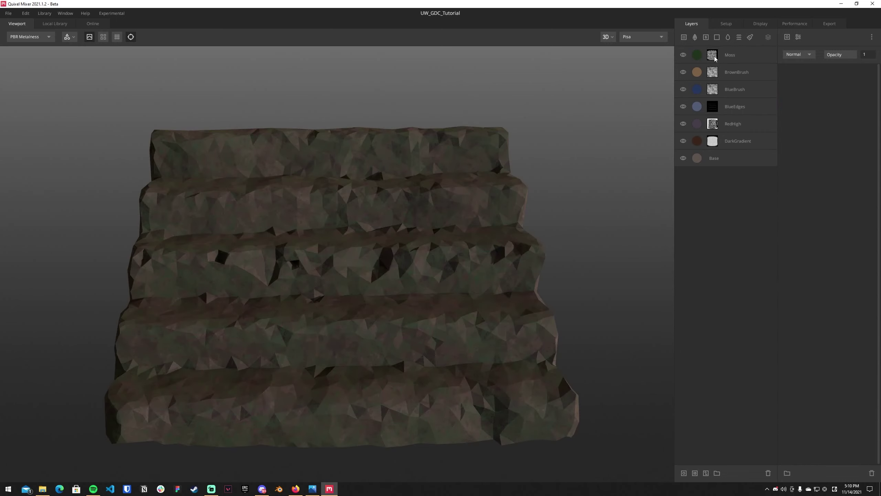
Set the Normal component back to Multiply and aim it straight down at angle -90
click(714, 59)
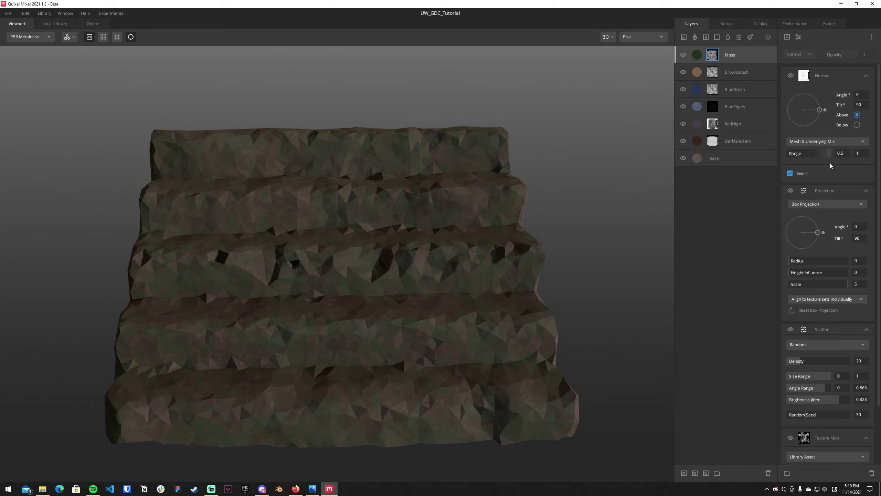
click(807, 55)
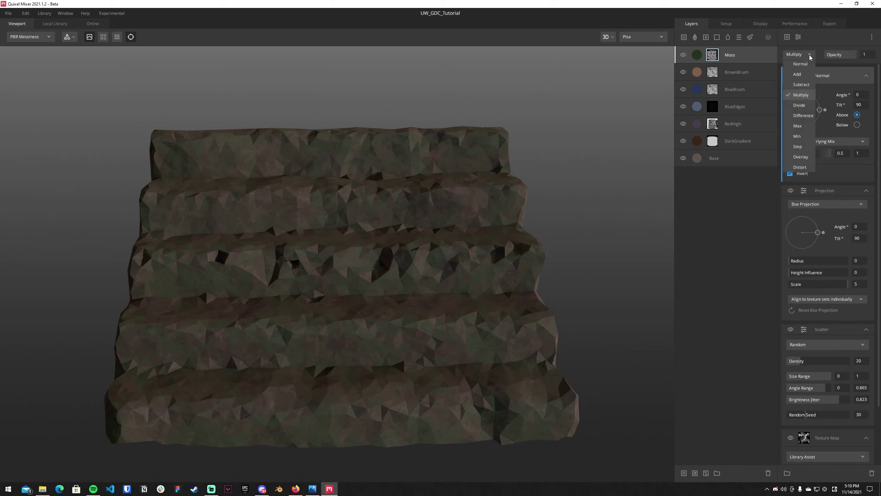
click(798, 69)
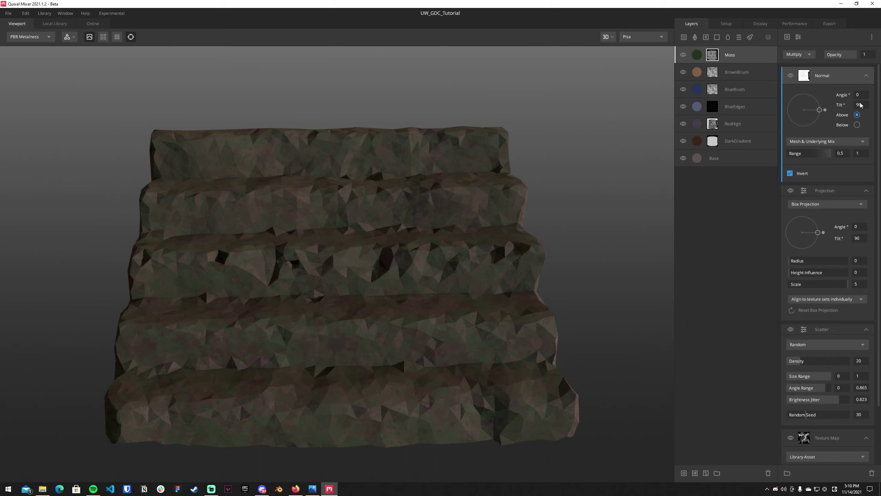
mouse_move(824, 110)
mouse_down()
mouse_move(803, 131)
mouse_move(827, 109)
mouse_move(820, 100)
mouse_move(812, 130)
mouse_move(825, 108)
mouse_up()
drag(504, 301, 296, 283)
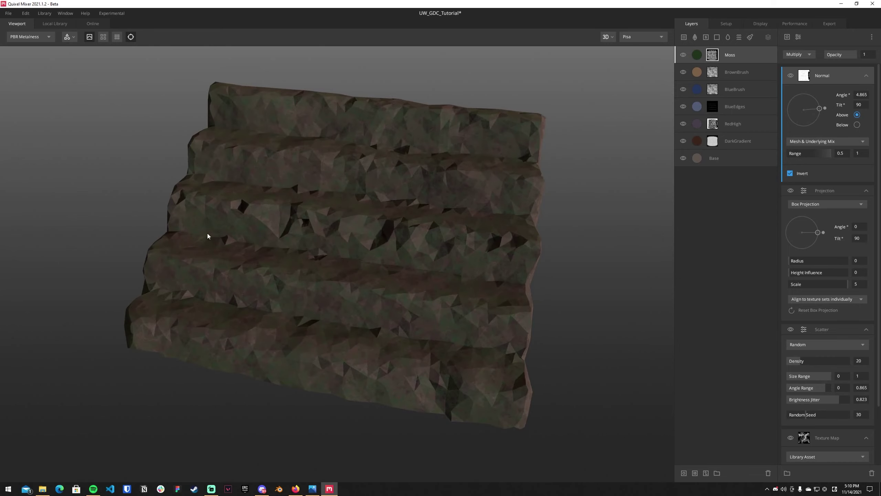
drag(825, 108, 804, 132)
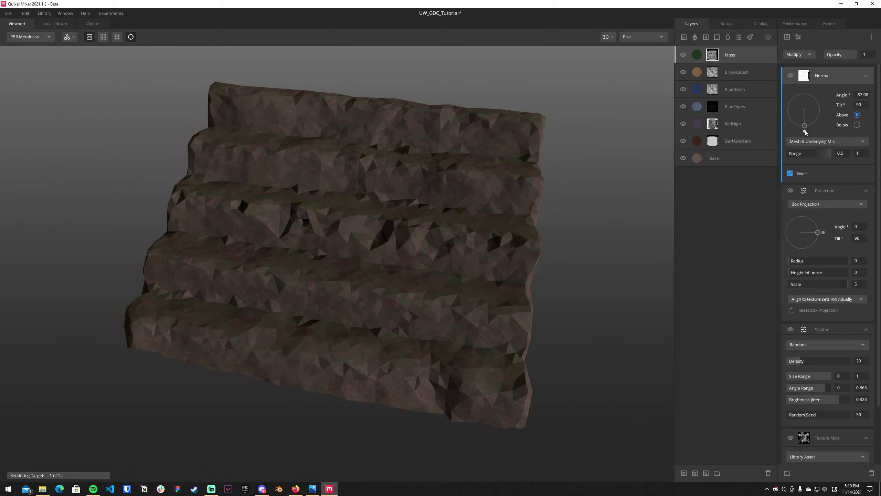
text(-90)
key(Return)
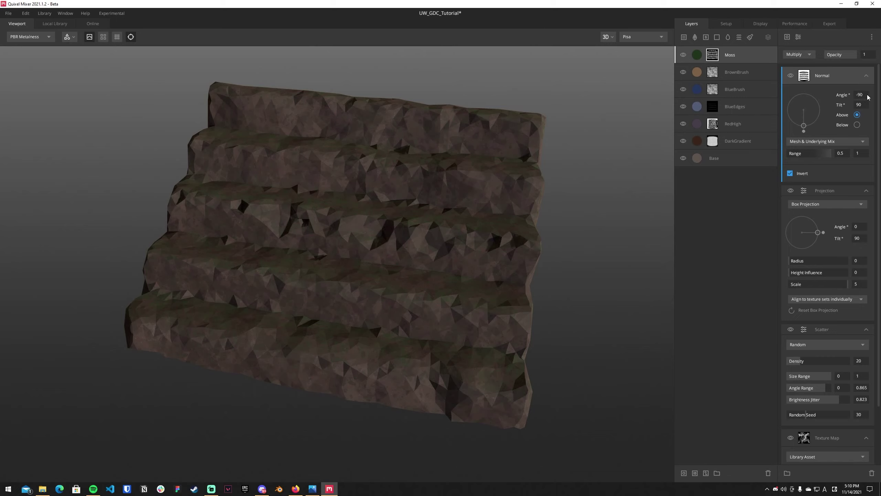
Lower the Normal component's range minimum to 0.365
drag(808, 155, 803, 156)
scroll(268, 299, up, 10)
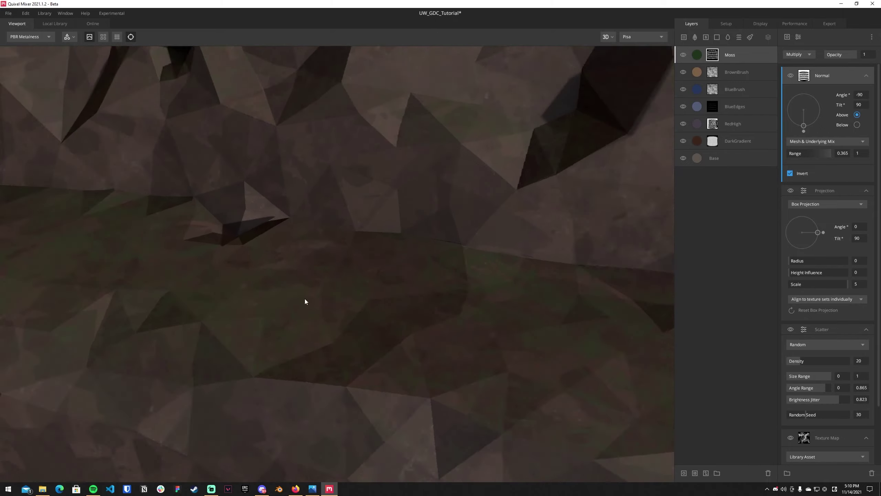
scroll(274, 299, down, 5)
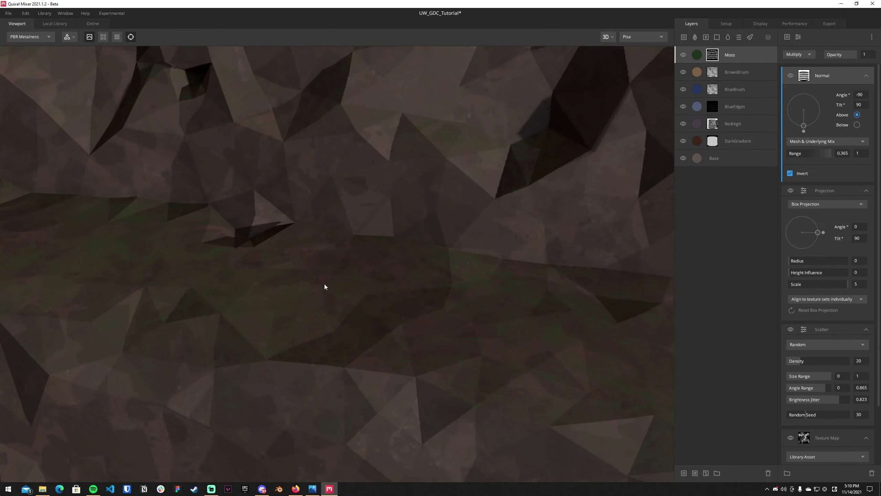
scroll(416, 258, down, 8)
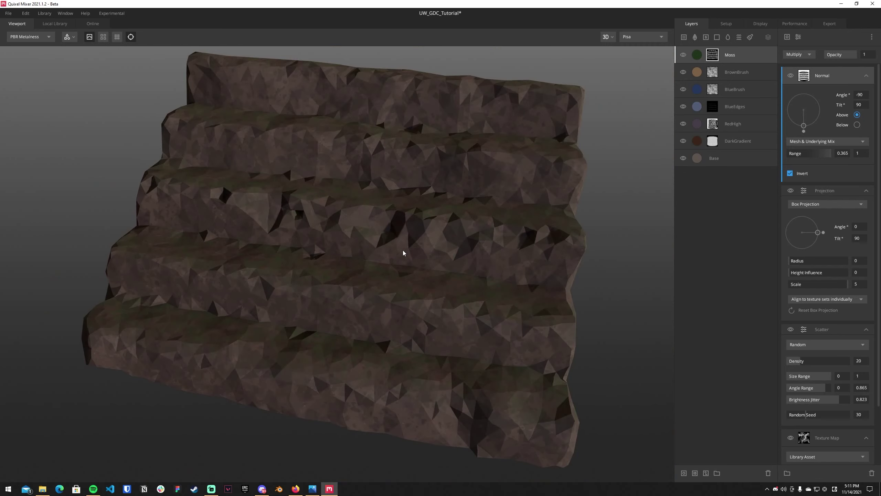
scroll(403, 251, down, 2)
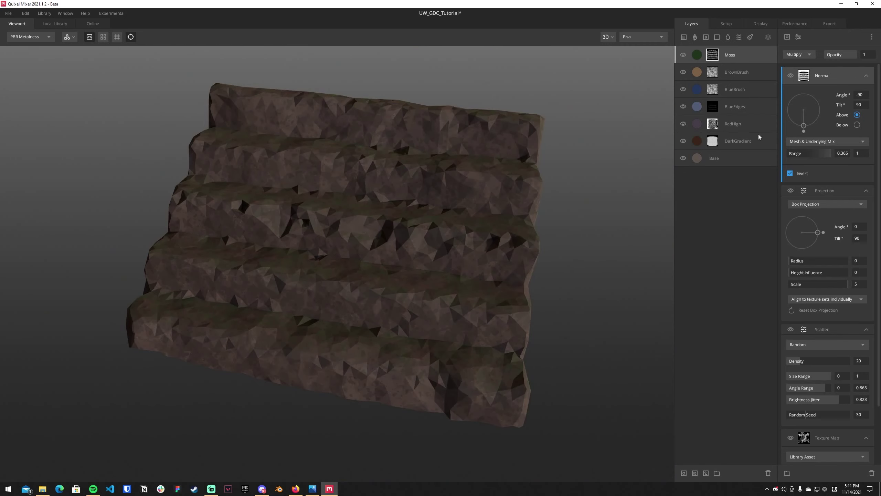
Add a Gaussian blur of strength 0.15 to the Moss mask
click(798, 36)
click(834, 110)
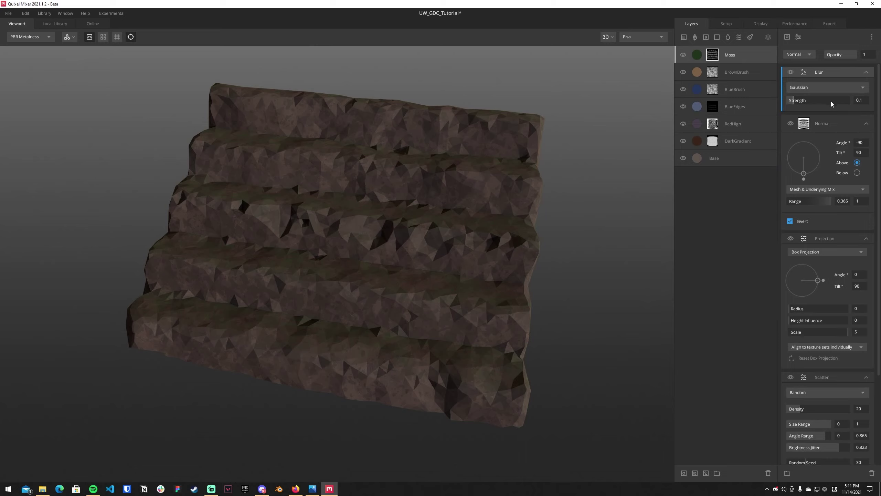
click(858, 100)
text(0.15)
key(Return)
Add Brightness/Contrast with brightness -0.166 and contrast 0.724, then return to the Moss layer
click(801, 37)
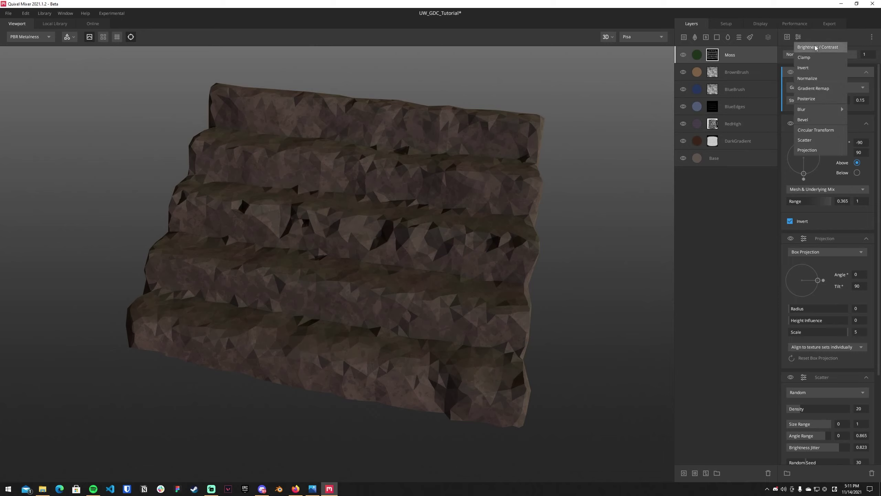
click(830, 60)
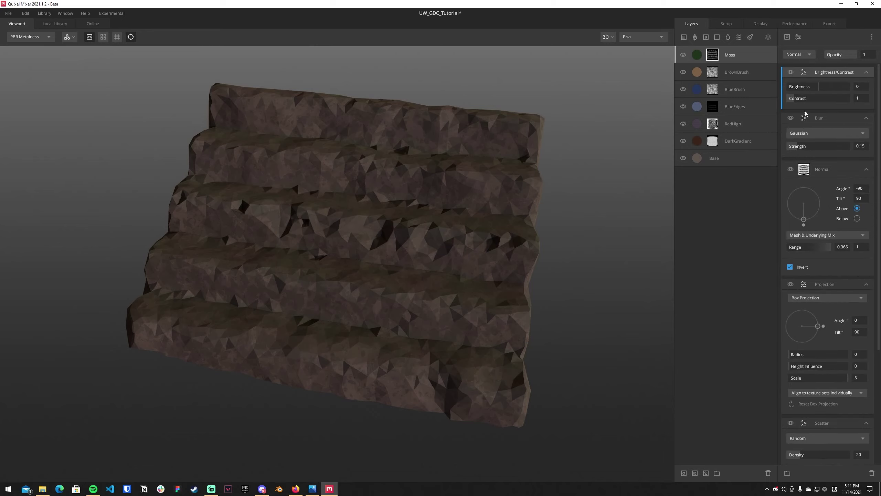
drag(818, 88, 814, 88)
drag(795, 104, 792, 101)
click(690, 54)
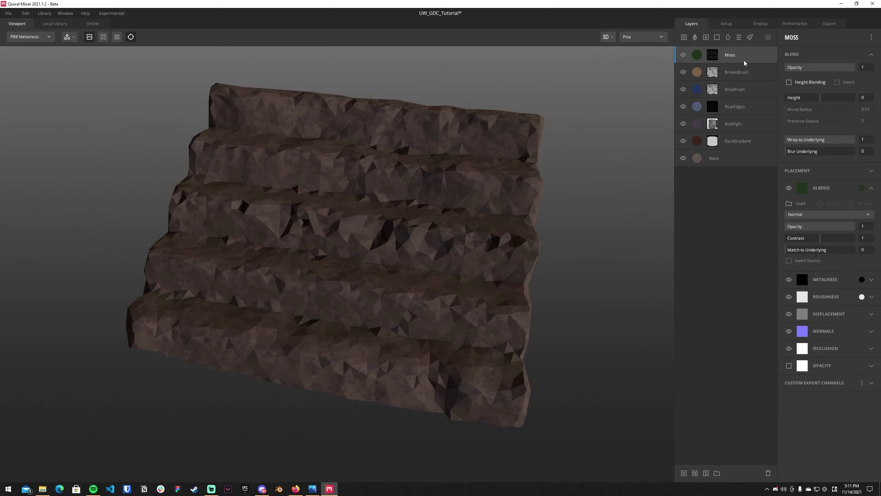
Invert the Moss mask's texture map so moss appears on the stairs
click(743, 72)
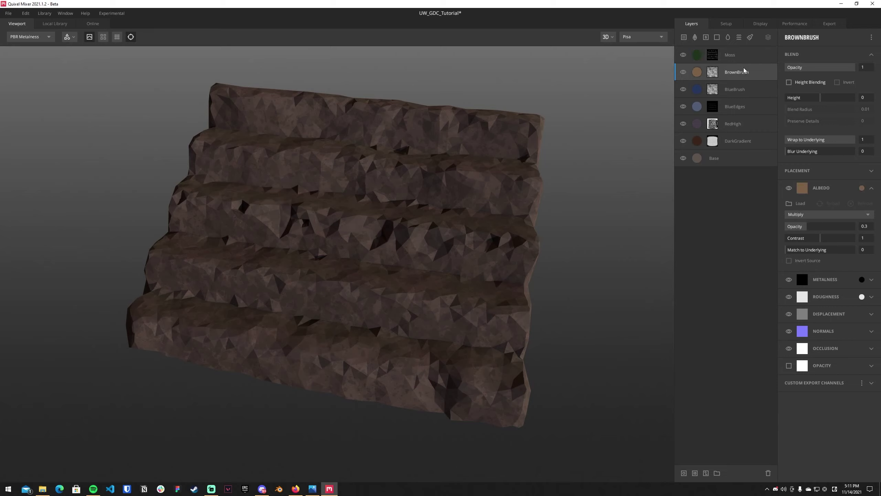
click(745, 59)
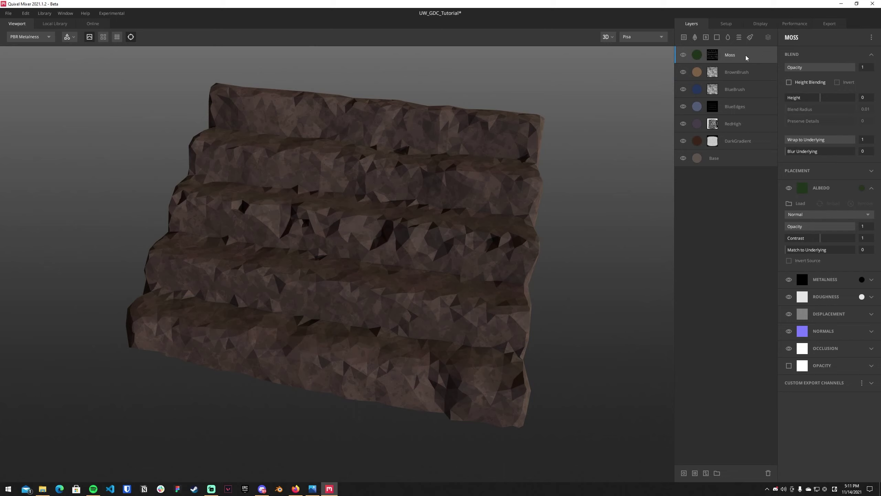
click(712, 55)
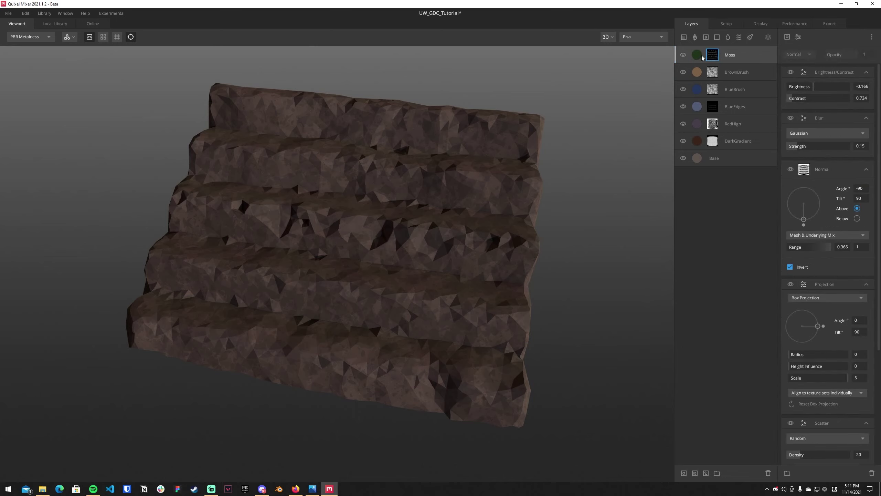
click(734, 55)
click(717, 55)
scroll(841, 218, down, 3)
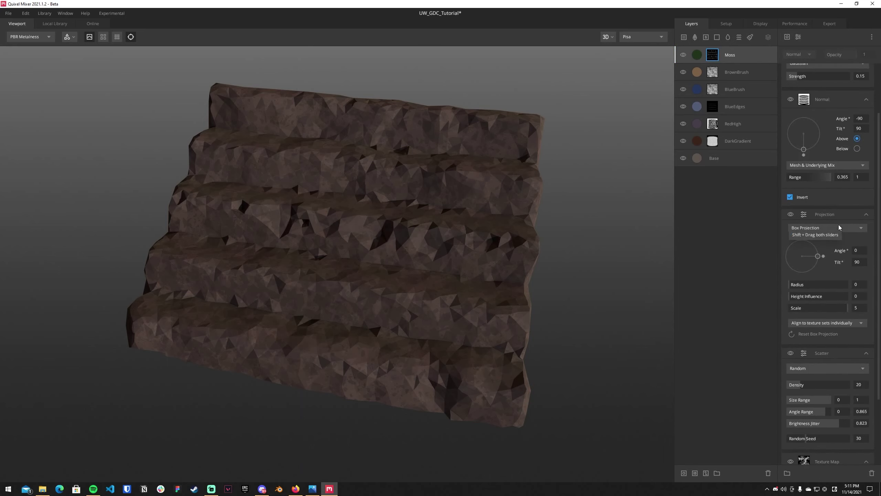
scroll(814, 276, down, 3)
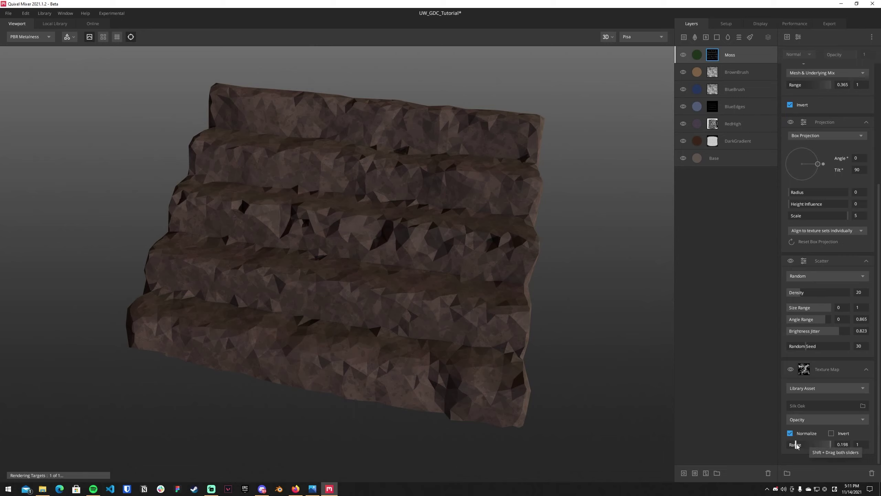
click(831, 433)
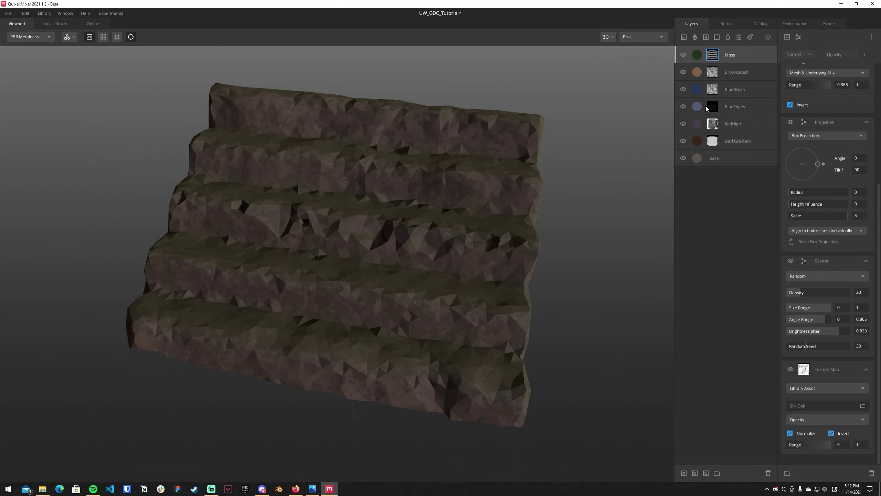
Compare the Moss mask settings against the BlueEdges layer's mask
click(707, 109)
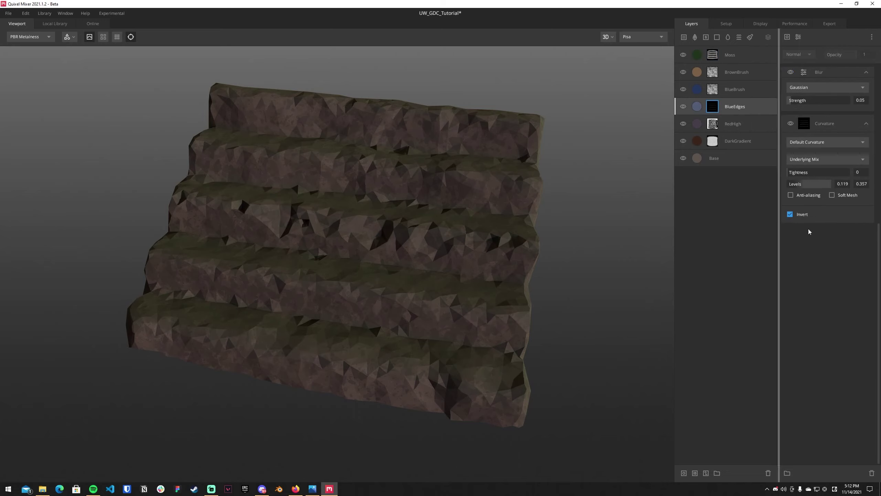
click(717, 58)
scroll(823, 384, down, 4)
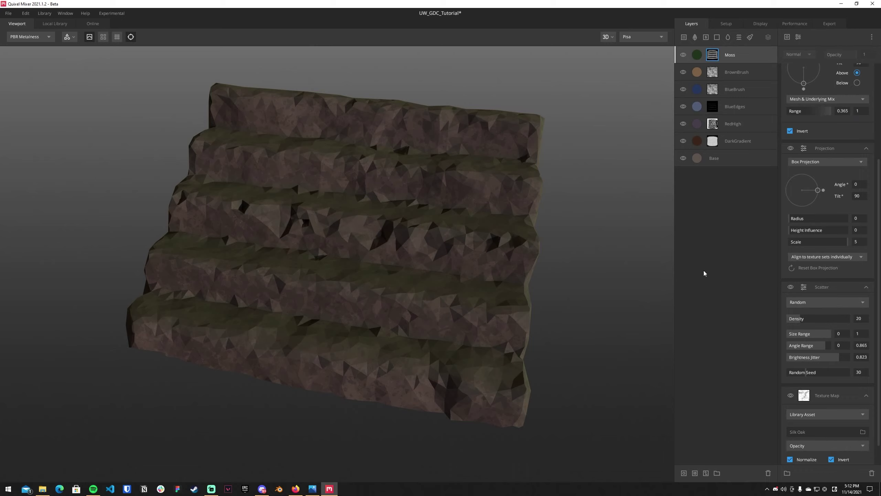
scroll(823, 377, down, 2)
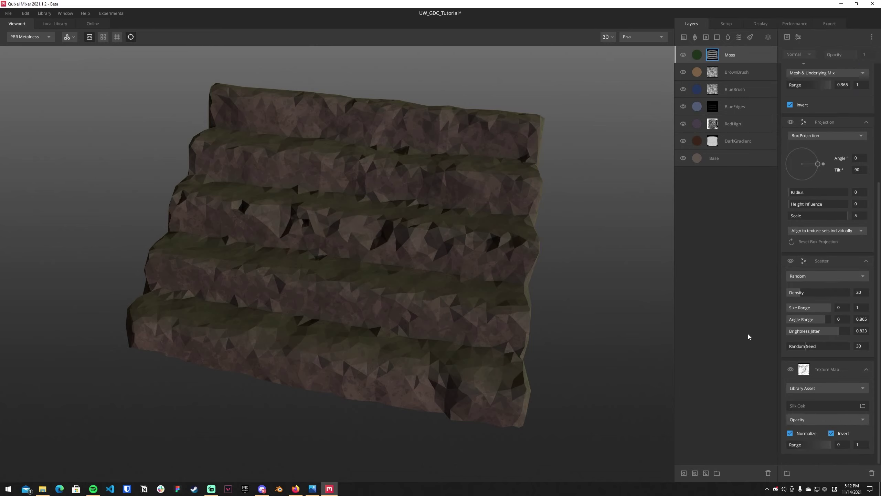
scroll(823, 228, up, 10)
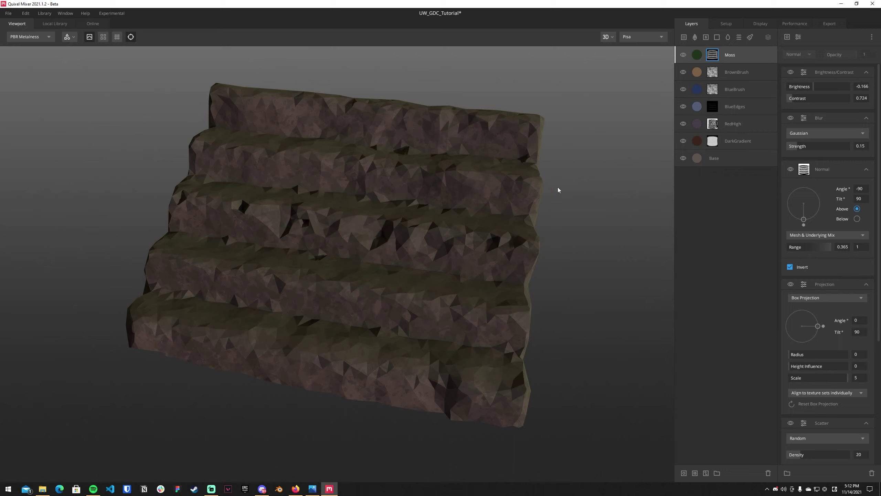
Duplicate the Moss layer to create Moss Copy
click(751, 53)
right_click(751, 53)
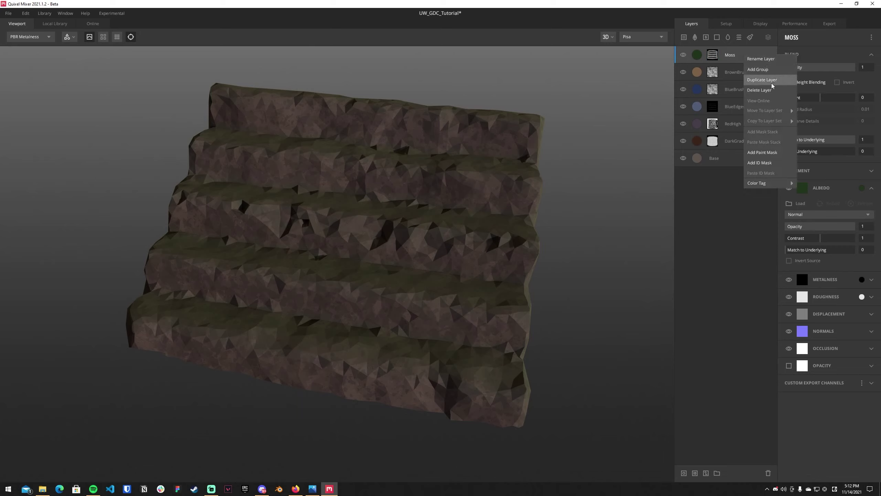
click(759, 81)
right_click(741, 55)
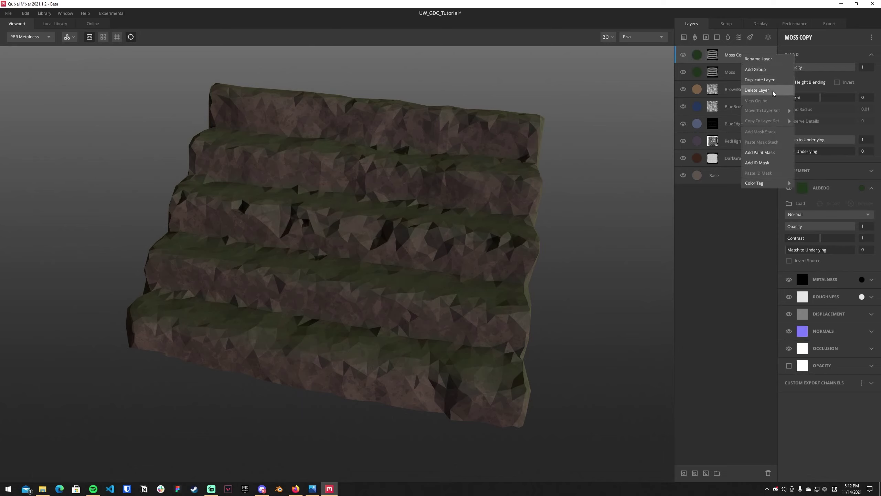
Rename the Moss Copy layer to MossHigh
click(768, 58)
text(Mos)
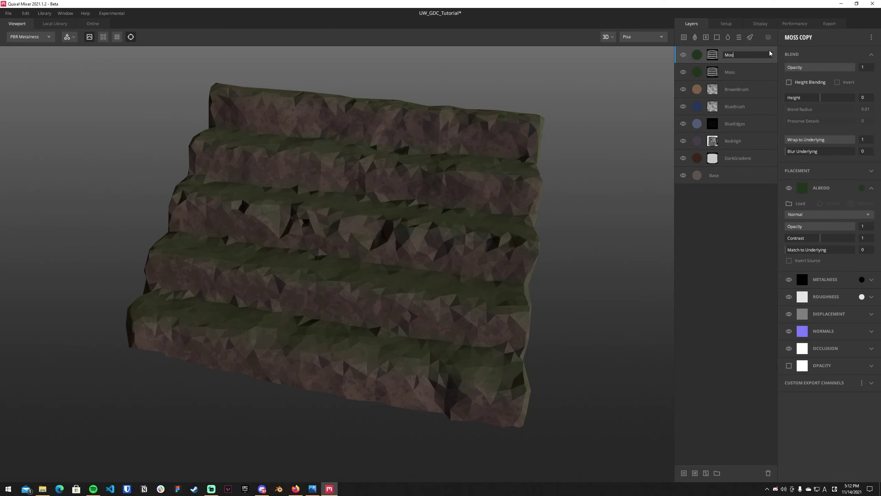
text(sHigh)
key(Return)
Give MossHigh's albedo the brighter green hex colour 426838
click(721, 76)
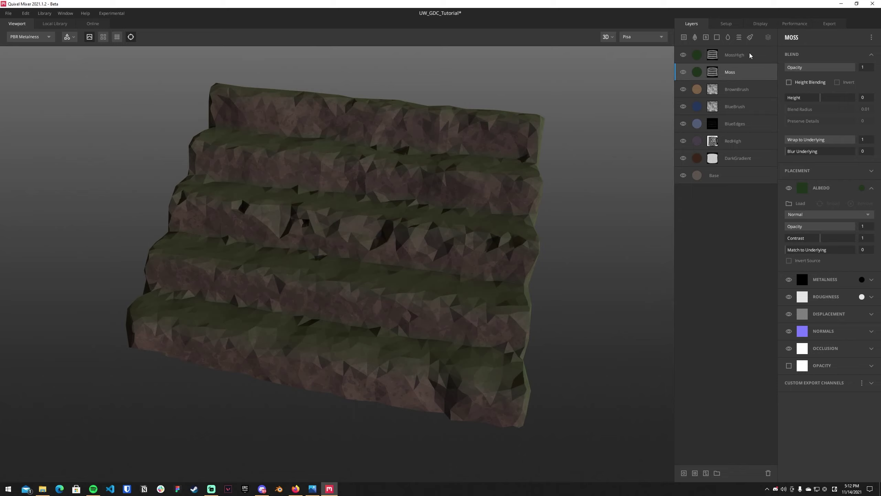
click(714, 55)
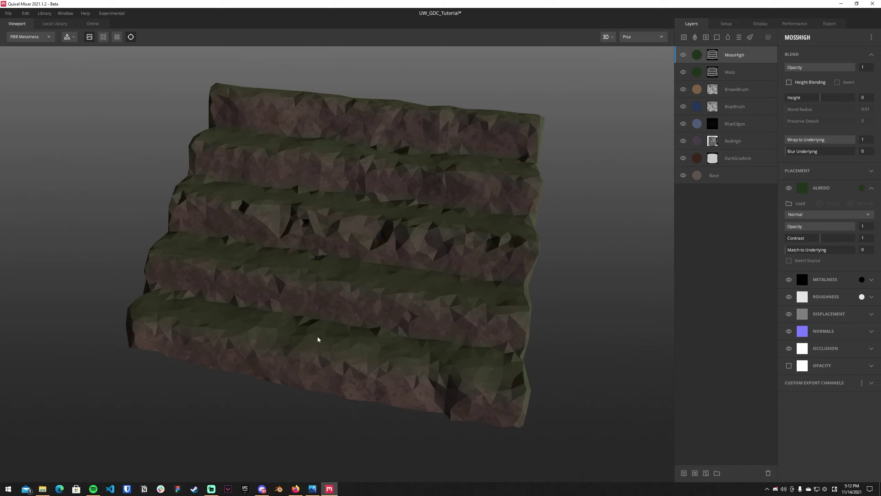
click(482, 122)
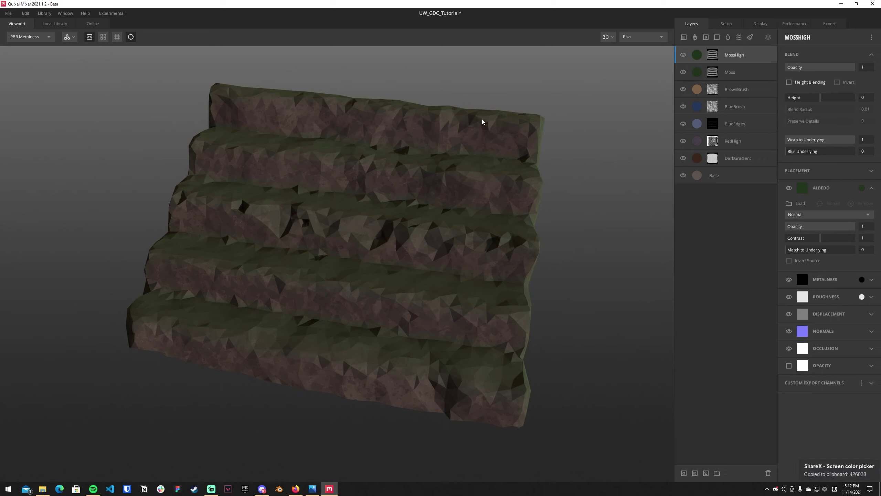
click(862, 189)
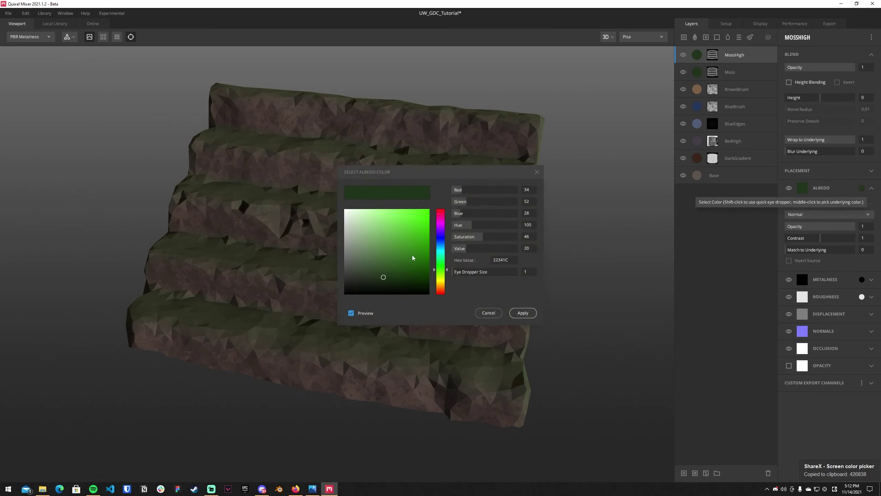
double_click(501, 260)
key(ctrl+v)
click(517, 312)
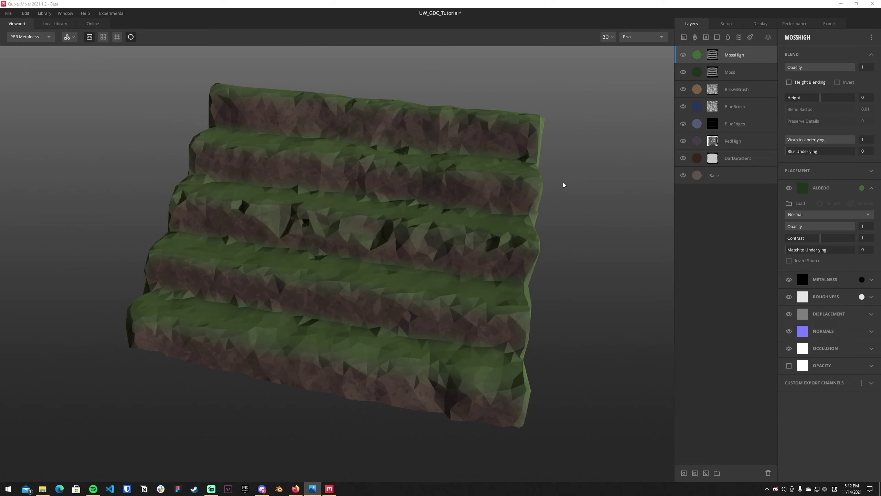
Set MossHigh's albedo blend mode to Add
click(801, 215)
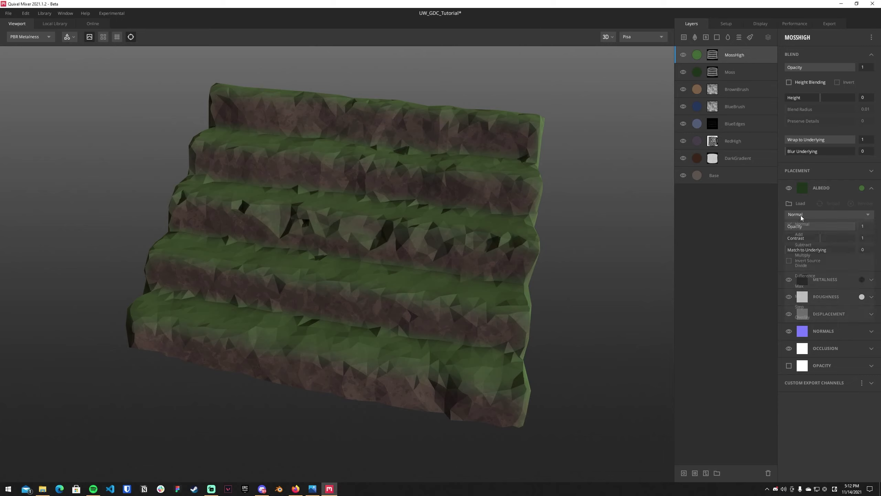
click(808, 233)
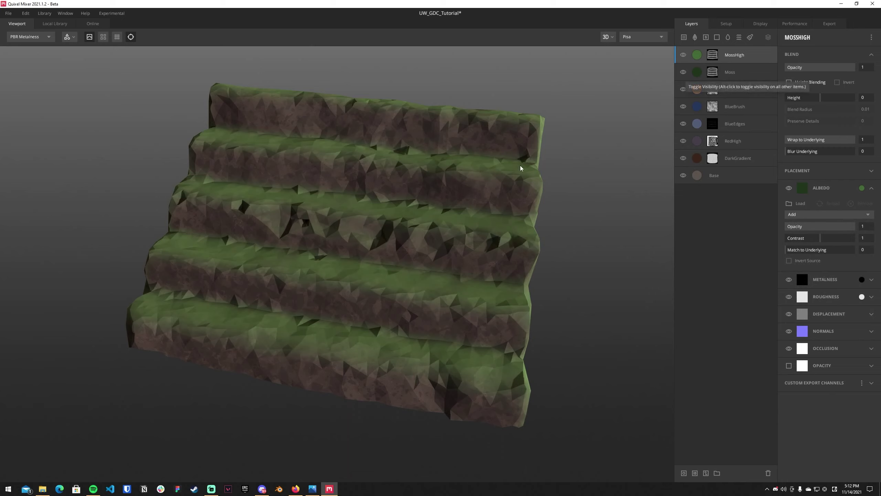
click(712, 54)
click(312, 488)
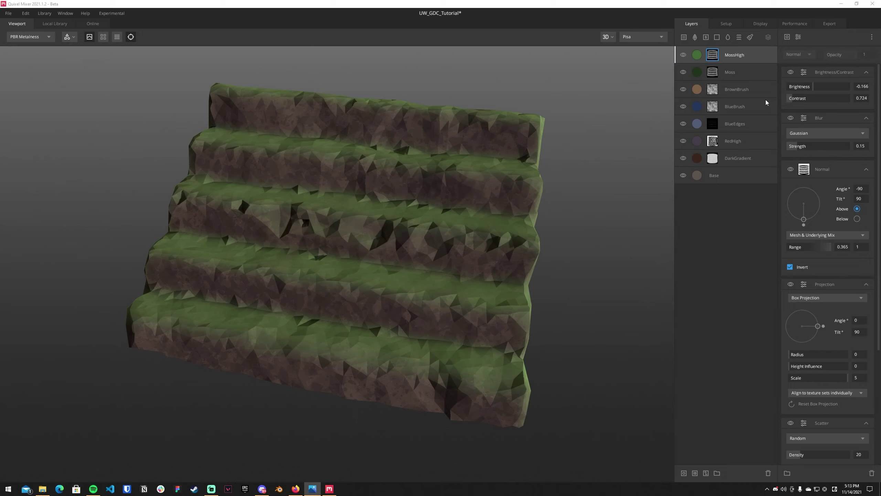
click(757, 55)
Raise MossHigh's scatter brightness jitter to 0.939 and change its random seed to 34
click(712, 54)
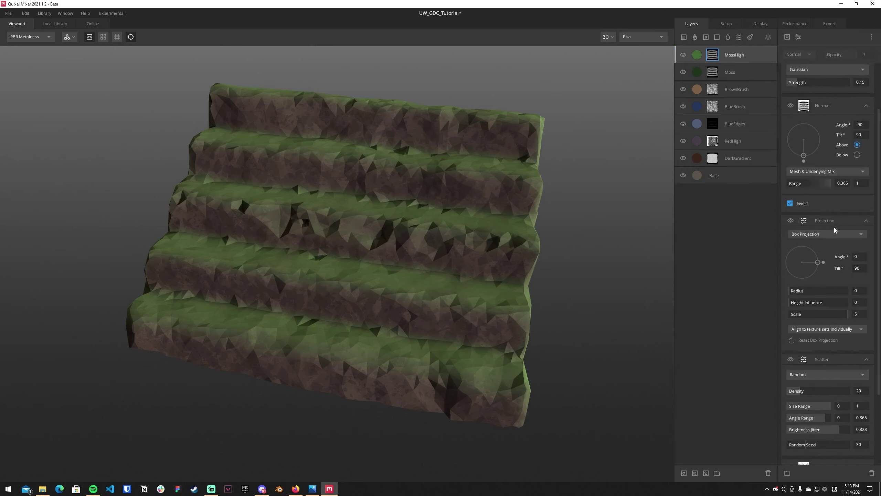
scroll(848, 255, down, 5)
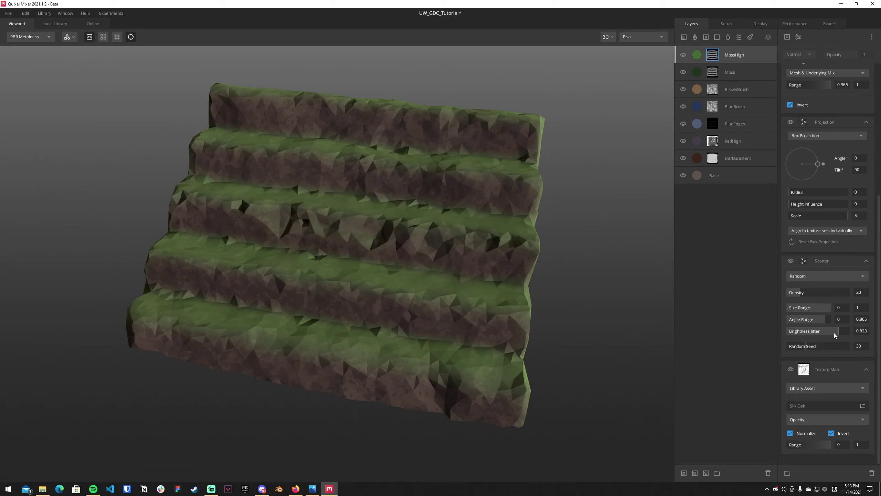
drag(840, 330, 813, 319)
drag(809, 347, 808, 347)
Darken MossHigh's mask brightness and tilt its Normal direction to thin the moss
scroll(826, 229, up, 5)
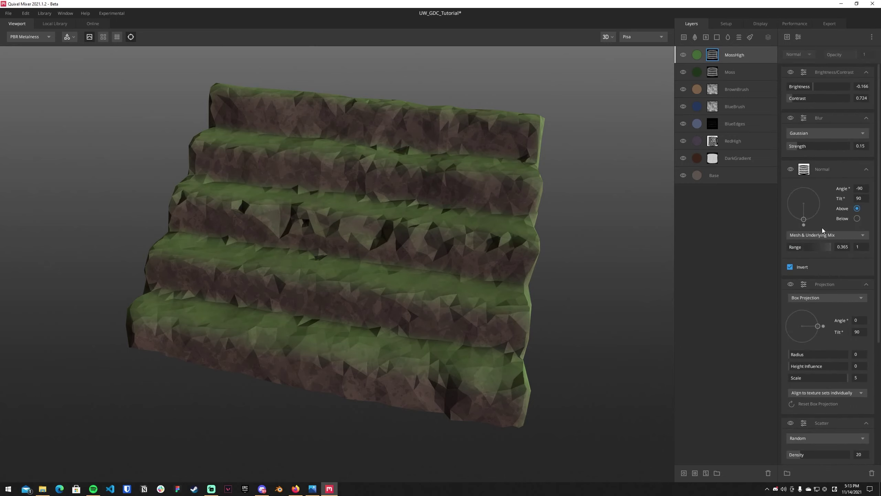
click(312, 489)
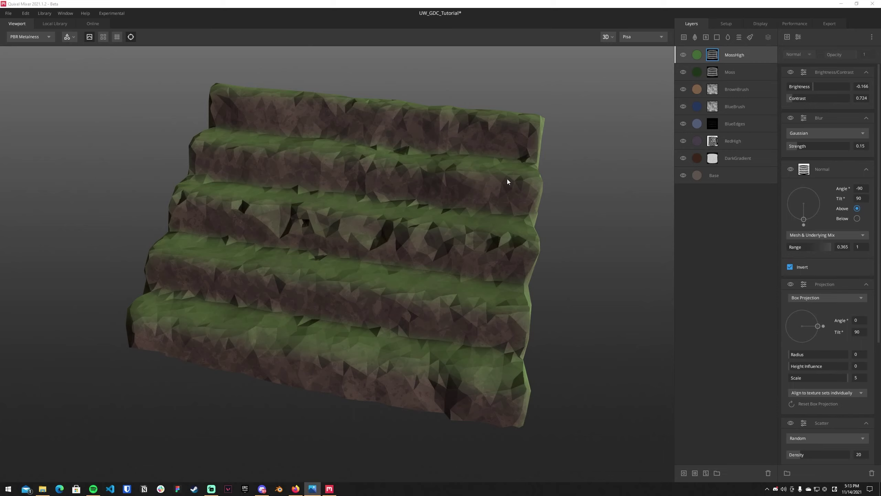
click(813, 87)
drag(813, 87, 808, 88)
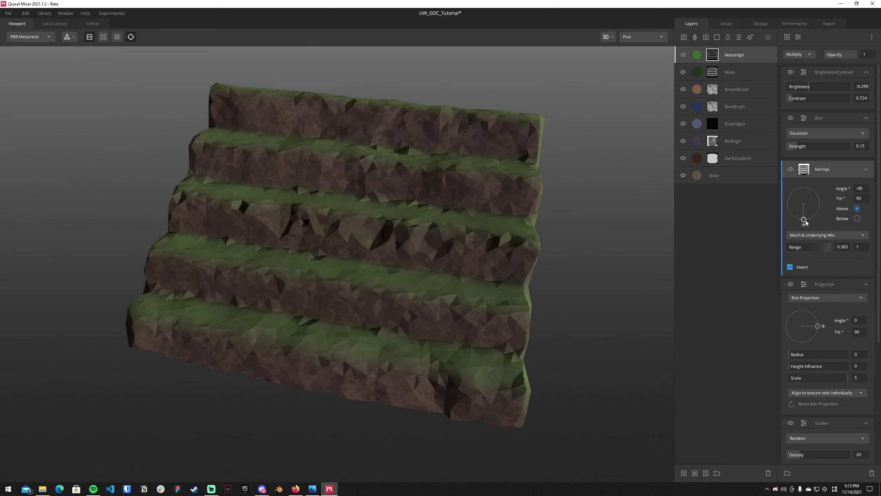
drag(805, 221, 803, 220)
click(312, 488)
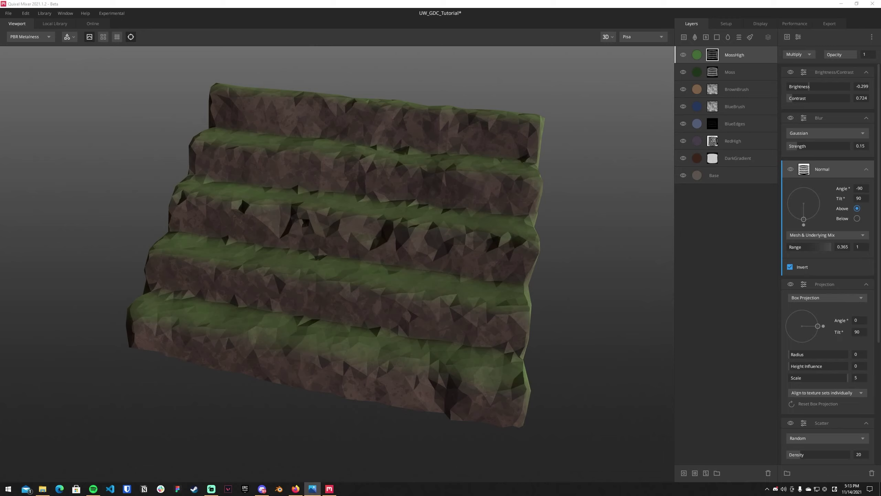
click(695, 55)
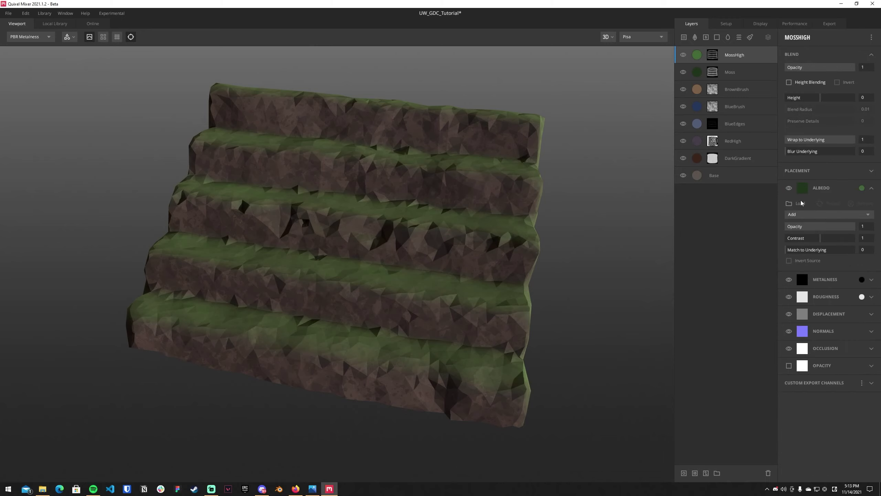
Switch the Moss layer's albedo blend mode to Add
click(697, 70)
click(810, 215)
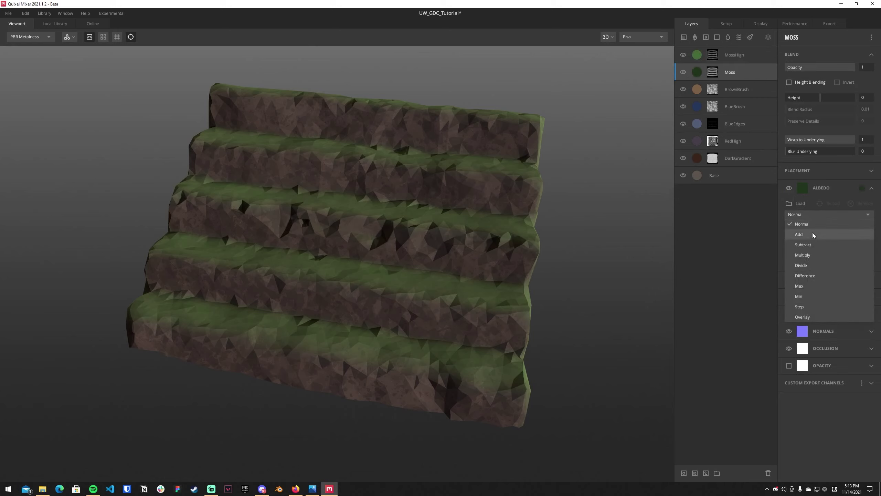
click(812, 233)
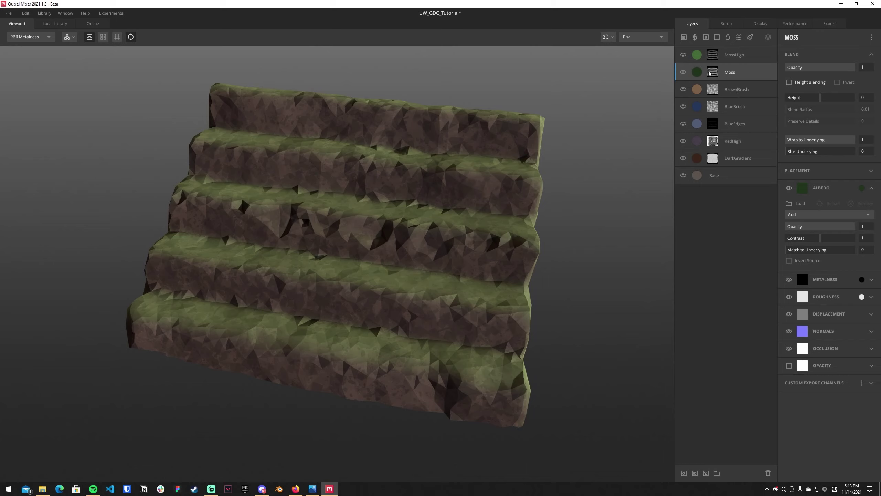
click(812, 215)
click(810, 222)
click(814, 215)
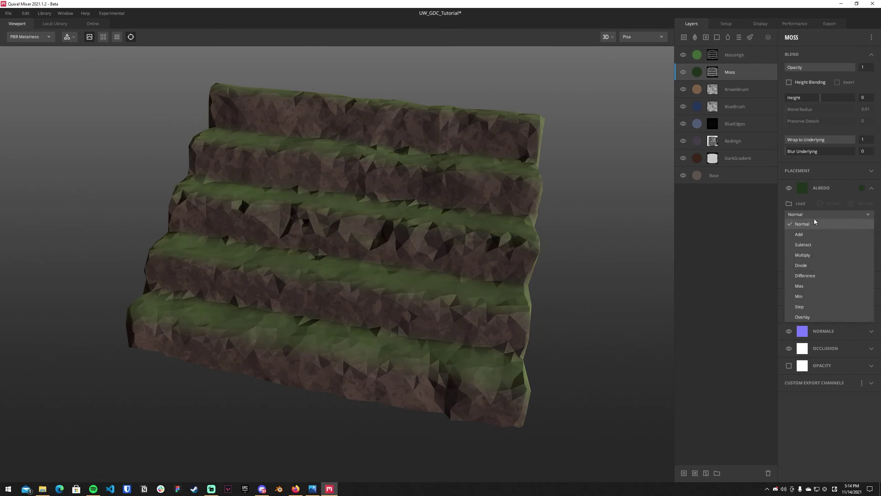
click(813, 235)
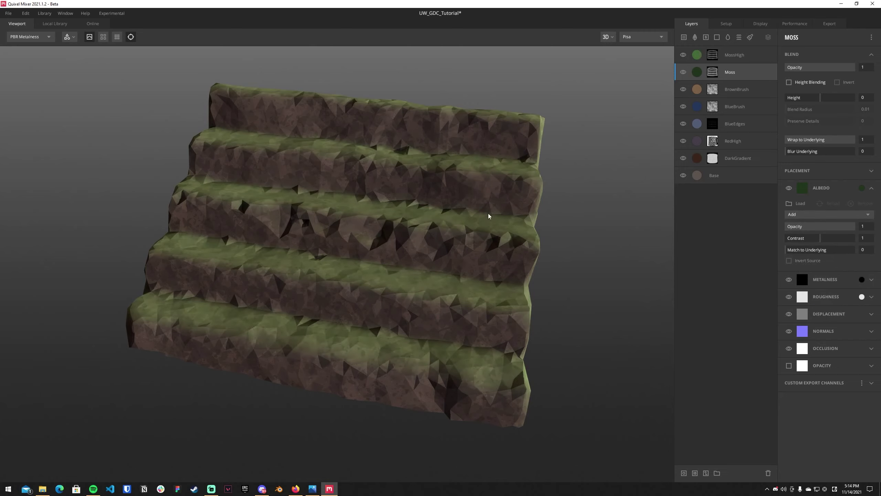
drag(488, 214, 472, 244)
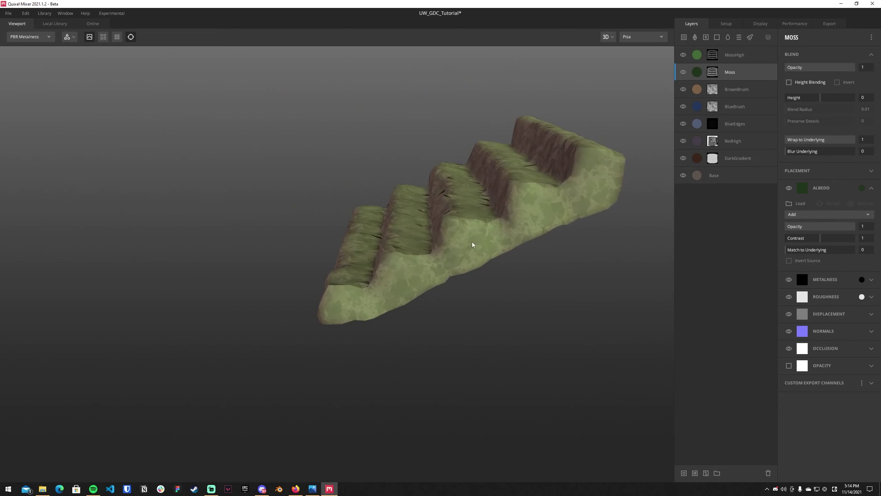
drag(417, 238, 452, 236)
drag(193, 279, 367, 232)
scroll(449, 232, up, 5)
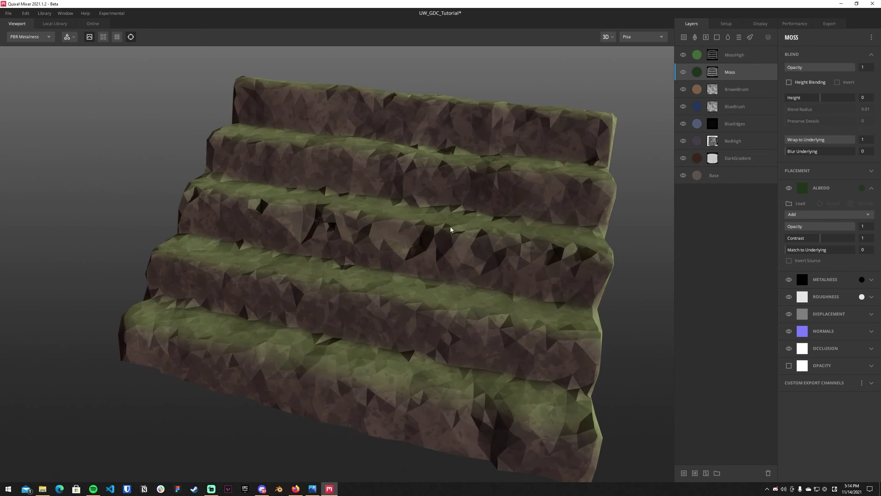
middle_drag(479, 277, 409, 243)
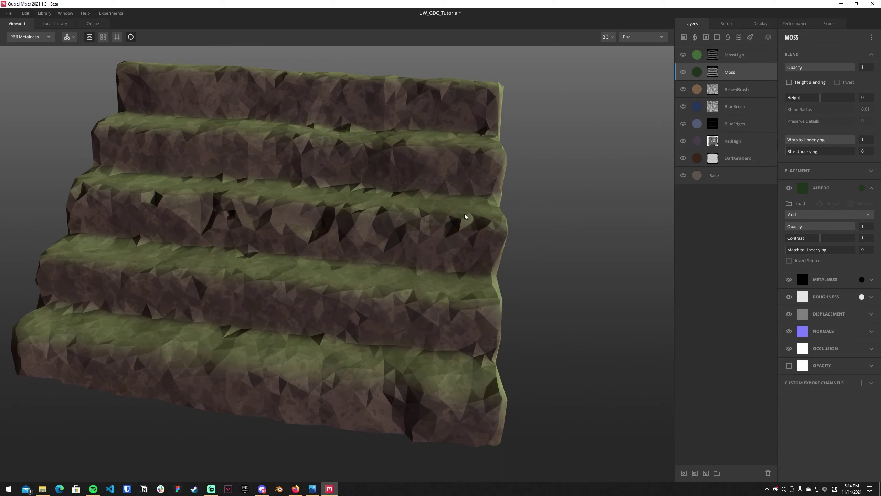
Lower MossHigh's albedo opacity to about 0.8
click(753, 61)
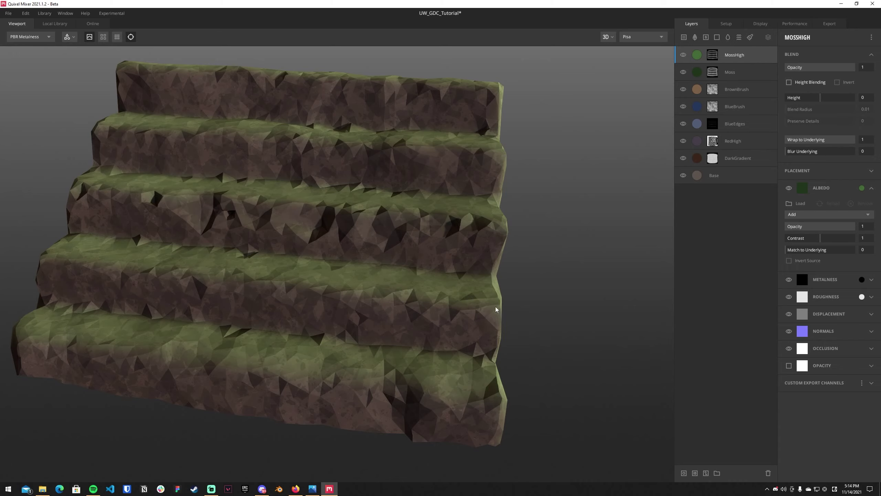
drag(125, 272, 304, 216)
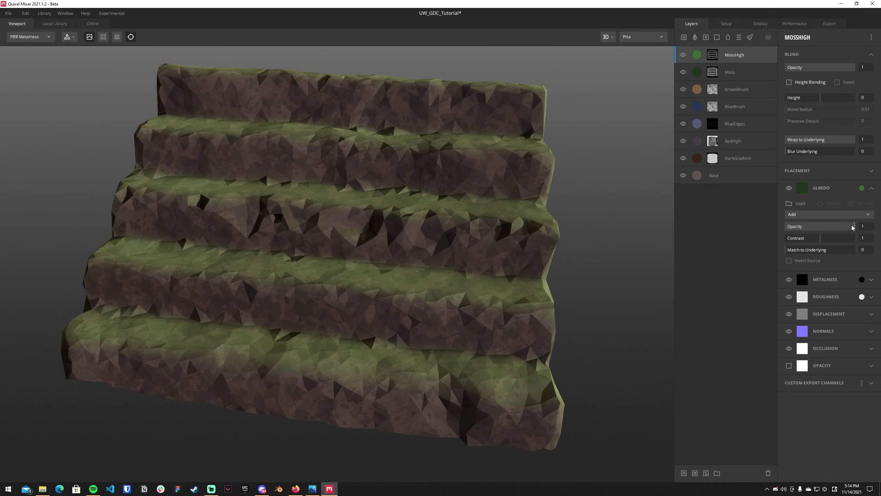
mouse_move(852, 226)
mouse_down()
mouse_move(824, 224)
mouse_move(841, 225)
mouse_up()
click(730, 72)
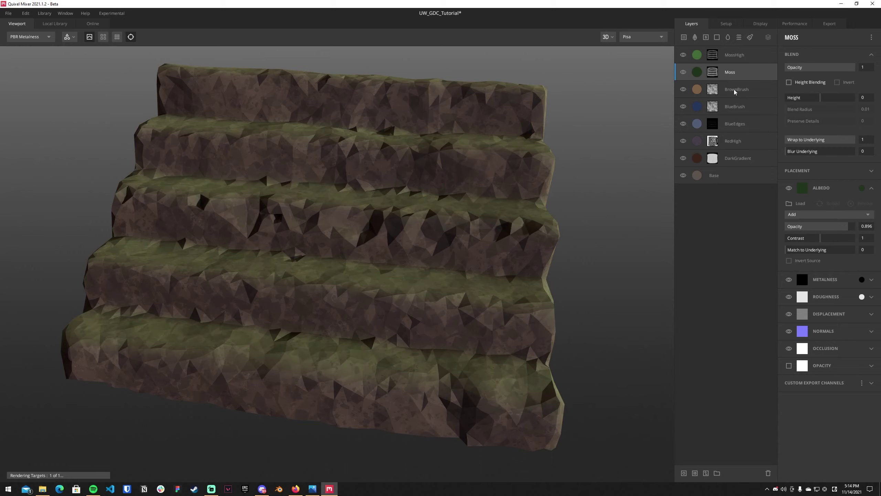
click(750, 55)
drag(833, 229, 841, 226)
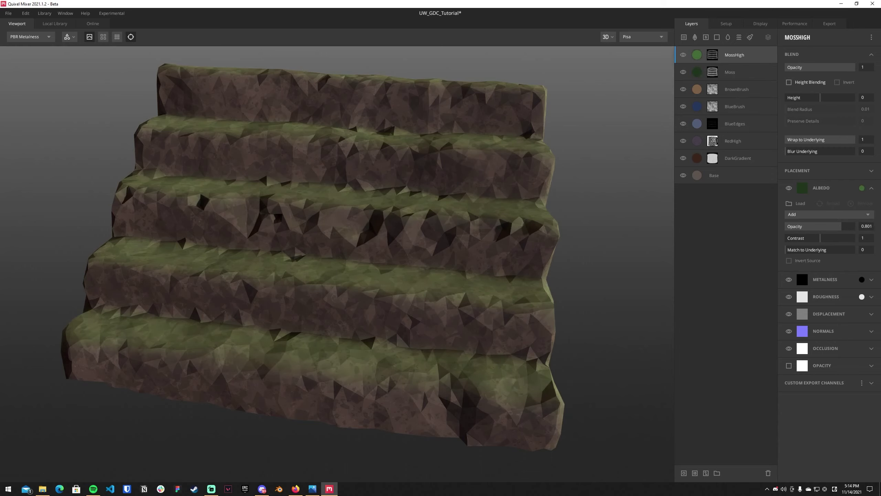
key(alt+Tab)
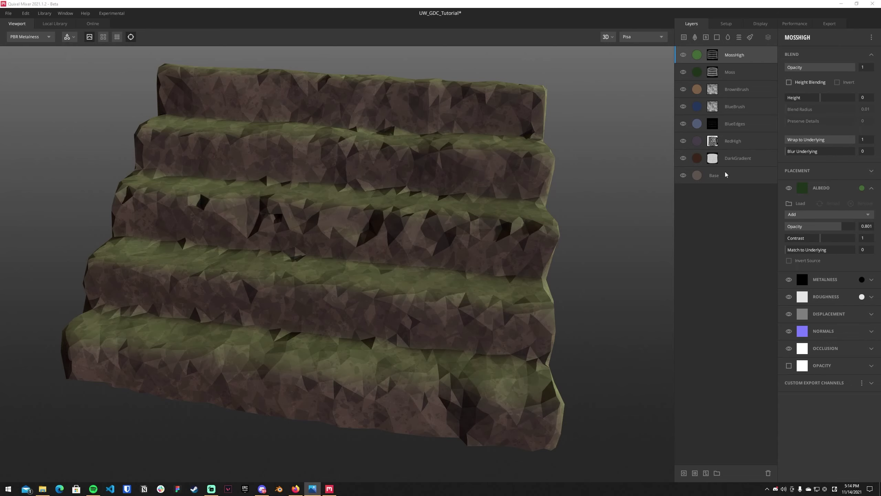
key(alt+Tab)
Add a solid layer named Edges with an olive-beige albedo colour
click(717, 36)
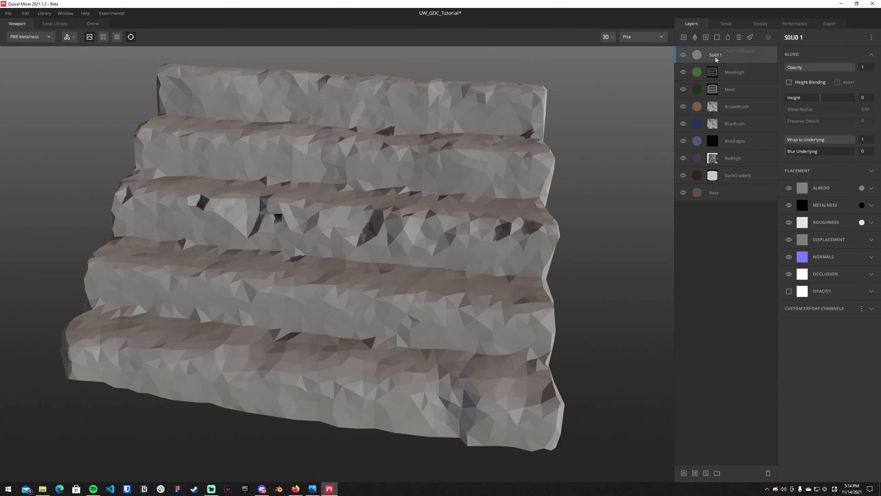
double_click(716, 57)
text(Edges)
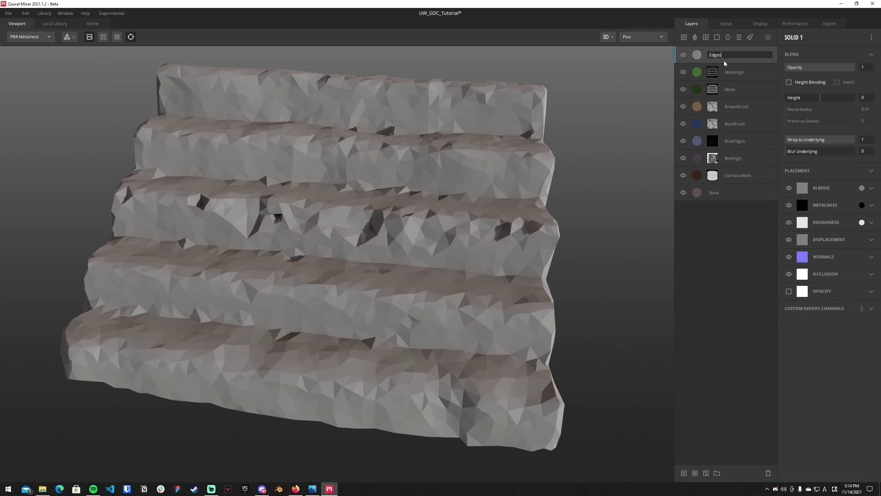
key(Return)
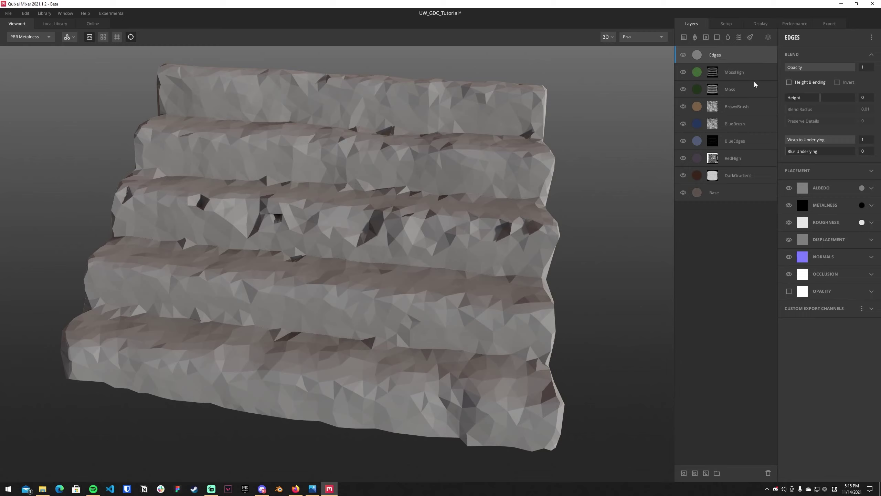
click(652, 211)
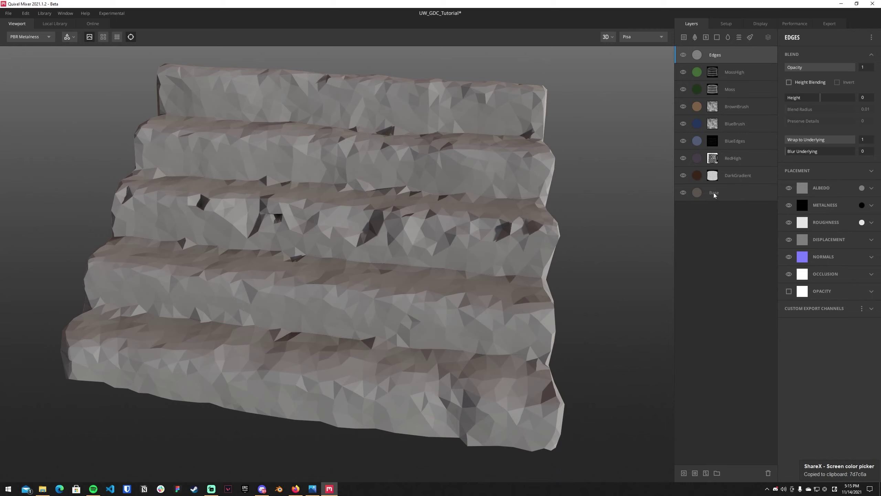
click(872, 187)
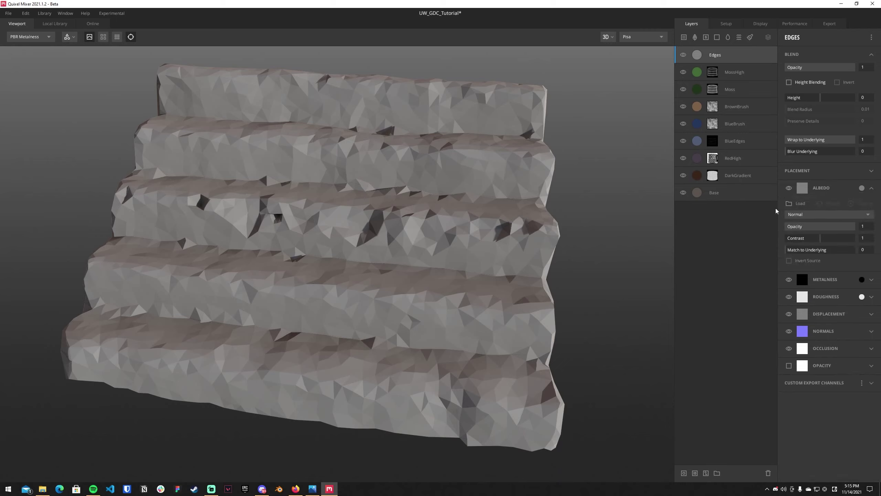
click(861, 188)
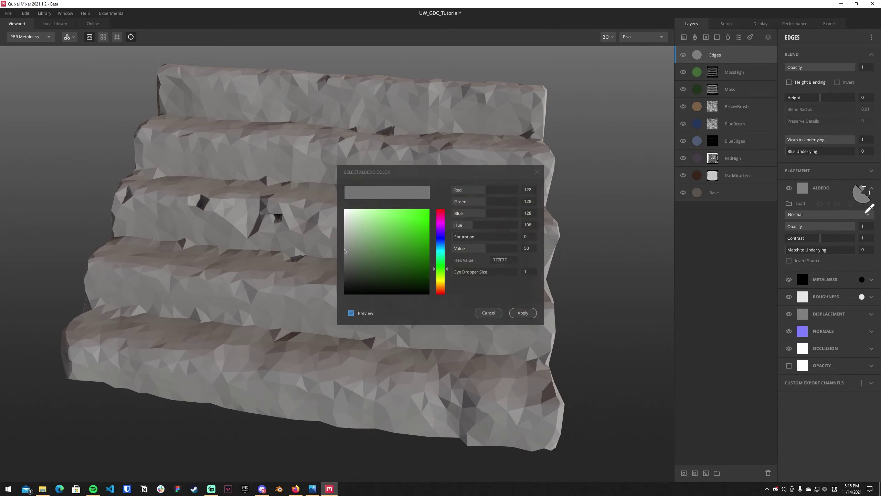
click(502, 259)
key(ctrl+v)
click(525, 315)
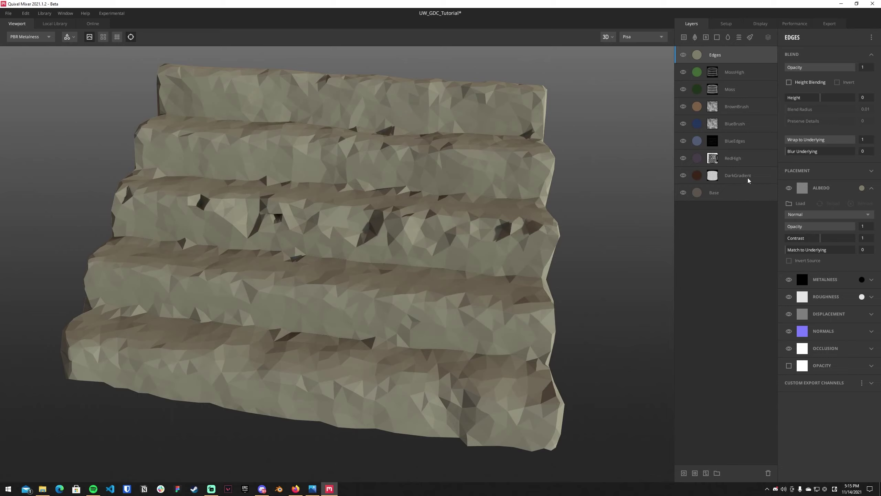
Mask Edges with a Curvature component at levels about 0.659–1 to highlight stone edges
right_click(732, 55)
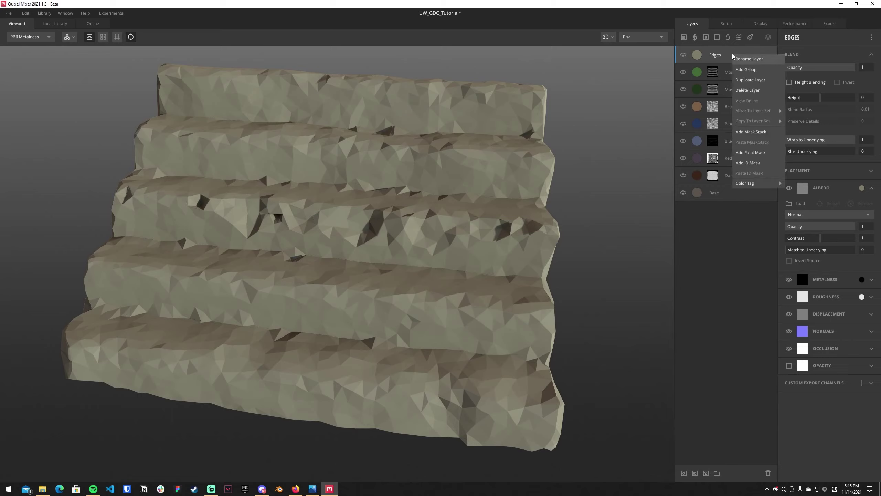
click(761, 132)
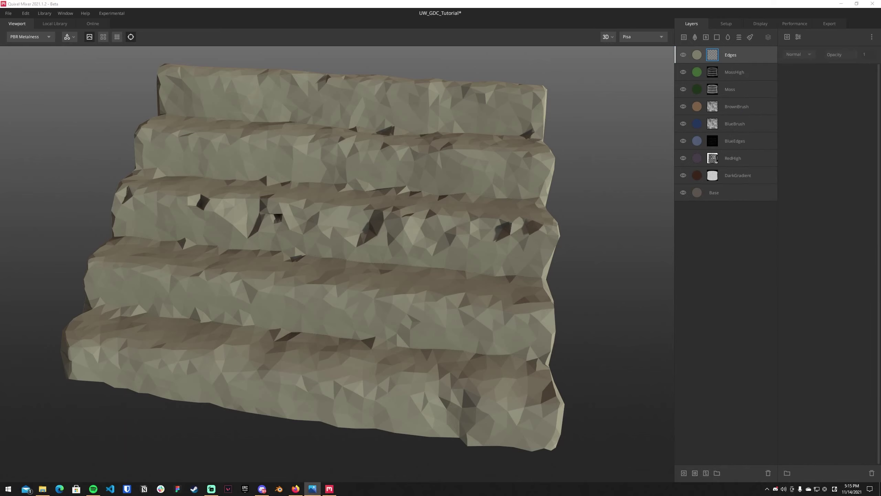
click(787, 36)
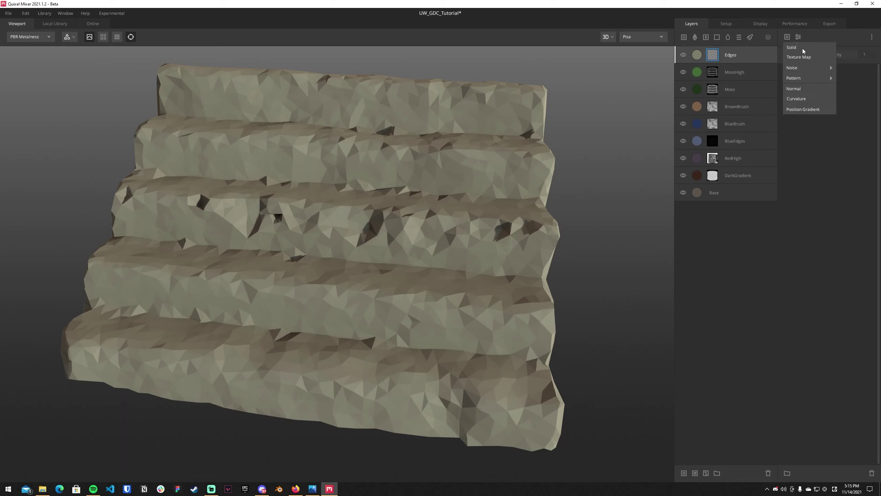
click(813, 98)
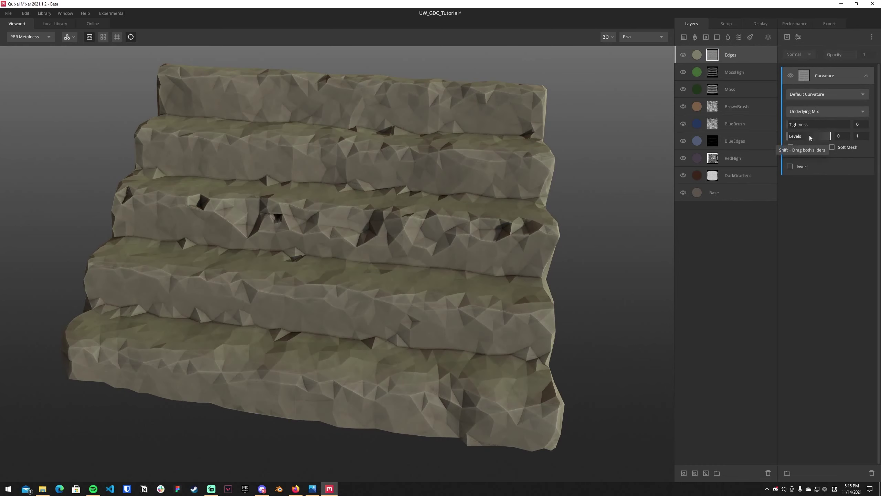
drag(789, 138, 816, 139)
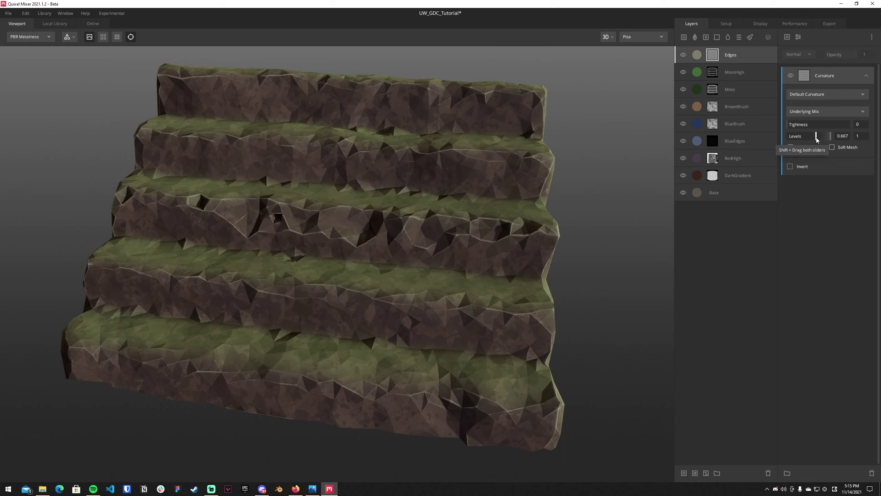
mouse_move(816, 139)
mouse_down()
mouse_move(825, 138)
mouse_move(812, 138)
mouse_up()
drag(396, 225, 417, 210)
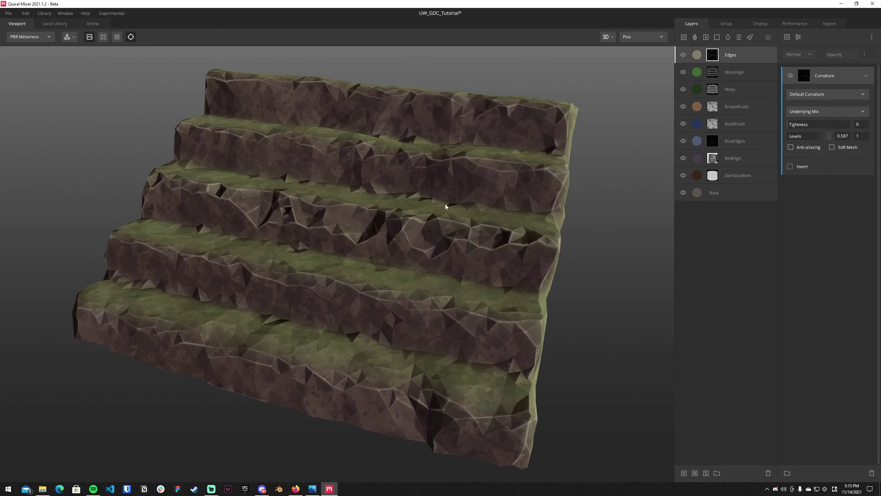
drag(812, 138, 817, 139)
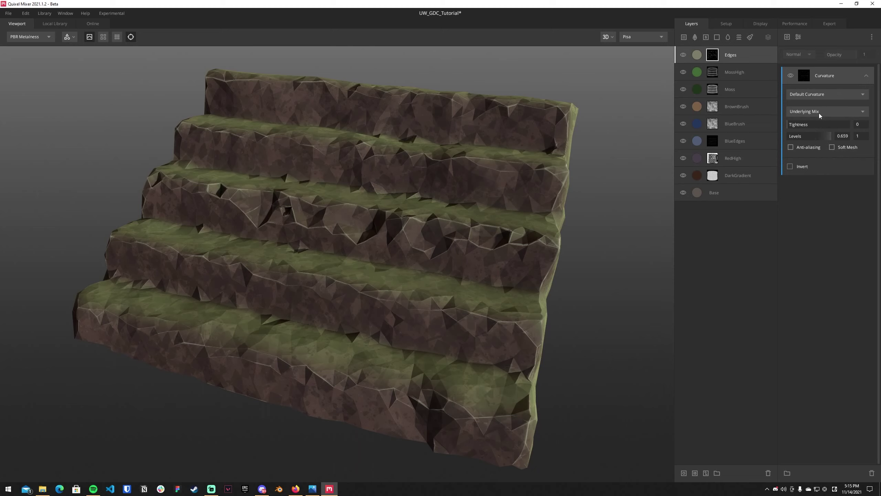
click(727, 57)
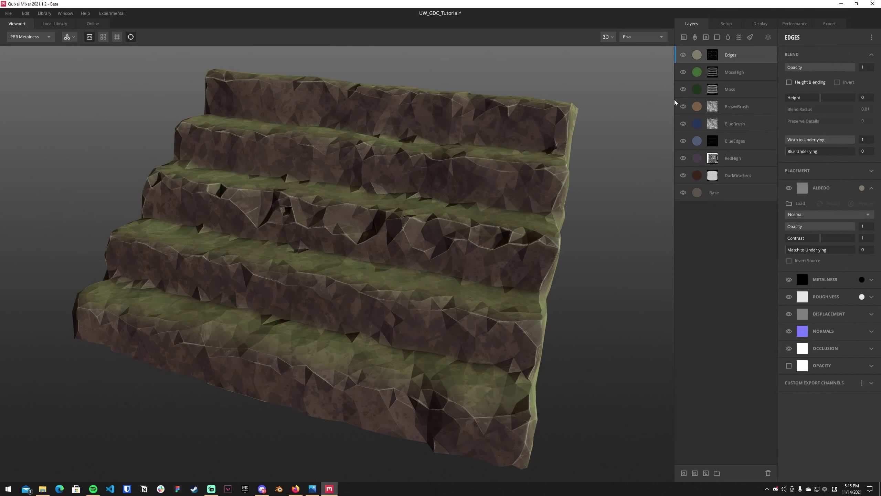
click(312, 489)
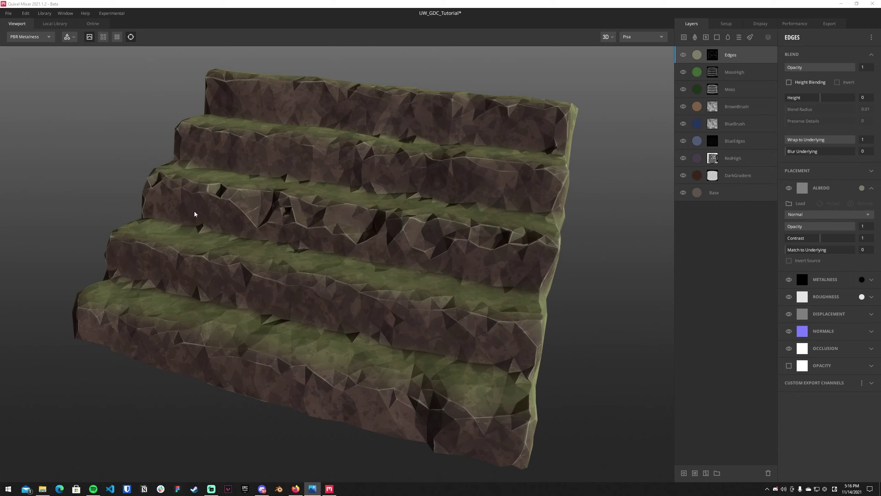
Duplicate the Edges layer and rename the copy to EdgesHigh
right_click(758, 52)
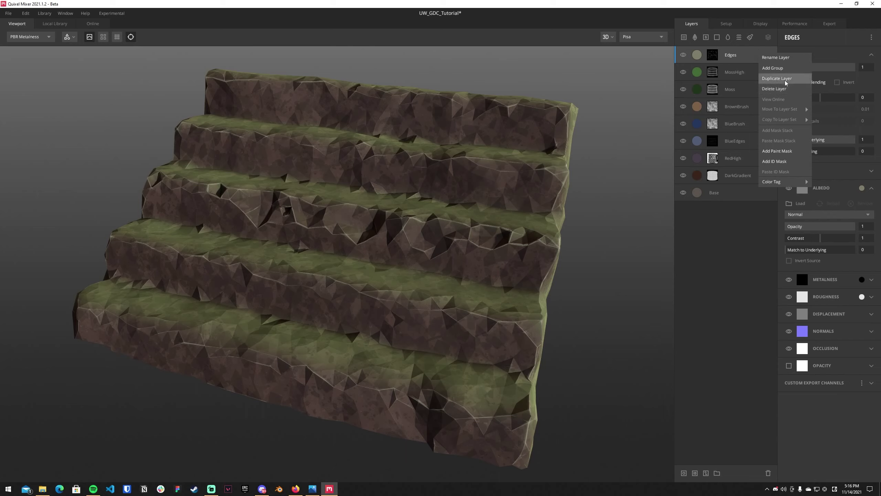
click(784, 80)
right_click(743, 58)
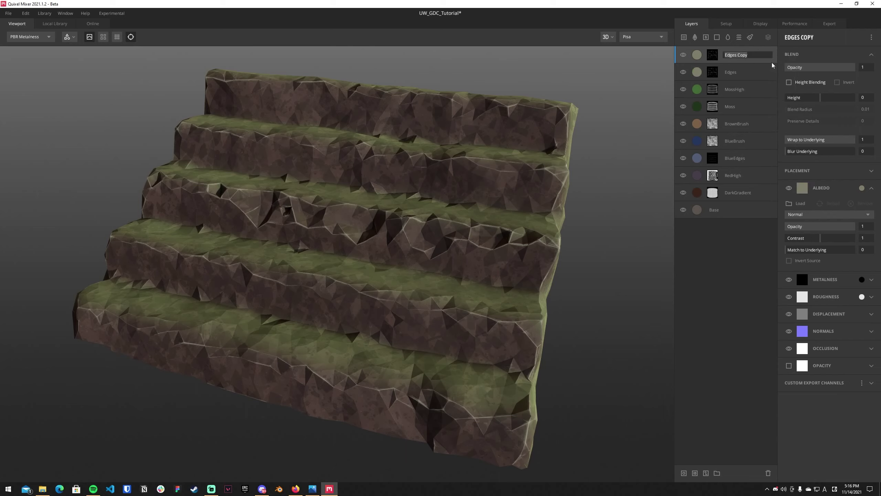
text(EdgesHigh)
key(Return)
Lower the Edges layer's opacity to 0.299
key(alt+Tab)
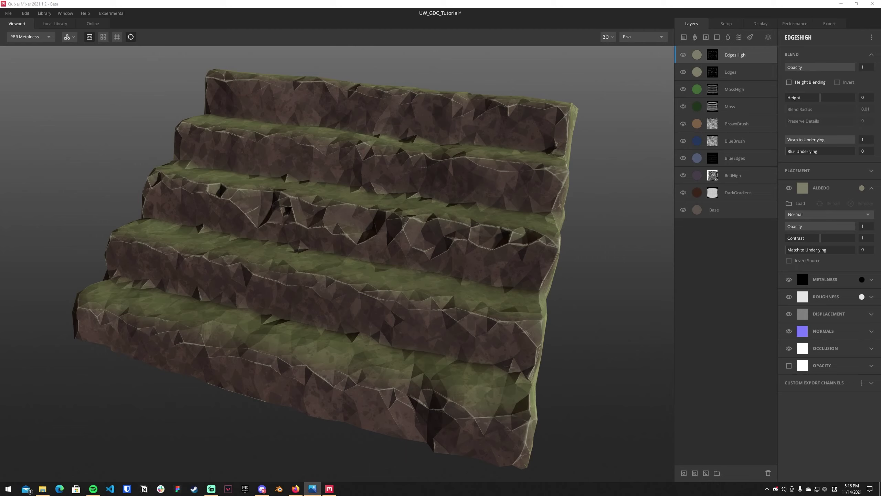
click(724, 72)
drag(854, 68, 805, 68)
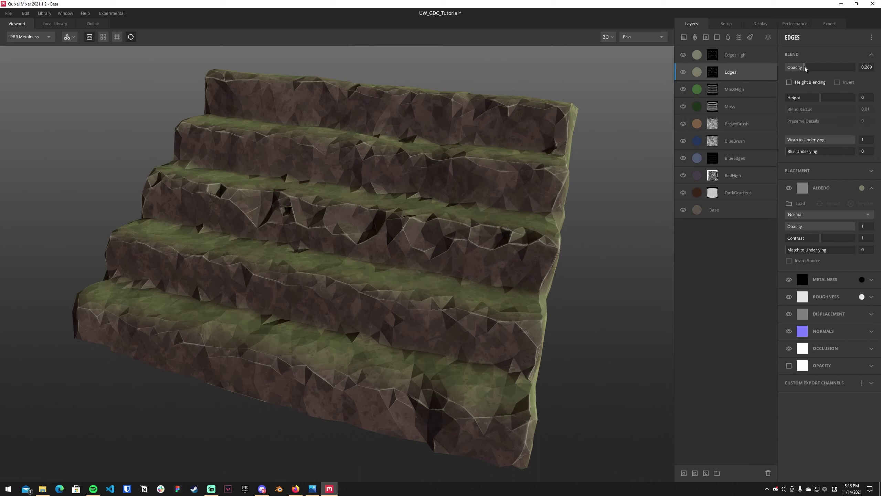
mouse_move(805, 69)
mouse_down()
mouse_move(829, 68)
mouse_move(810, 67)
mouse_up()
Set EdgesHigh opacity to about 0.398 and show its curvature mask settings
click(735, 55)
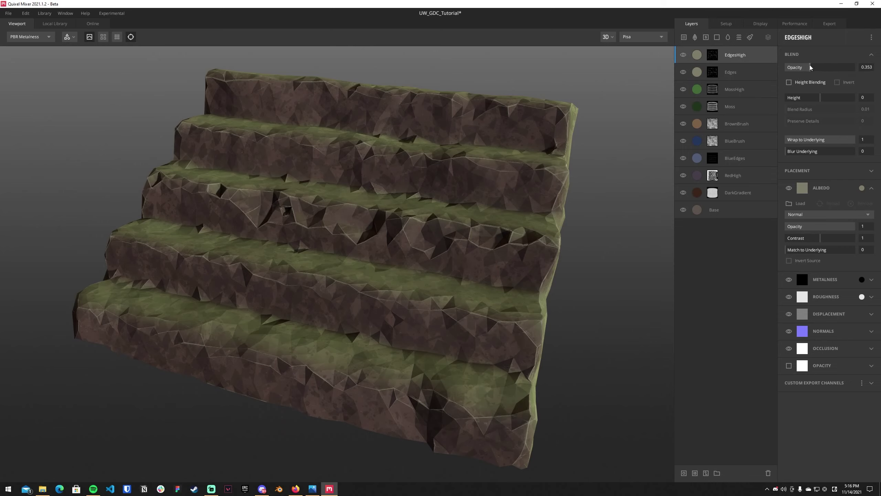
click(741, 72)
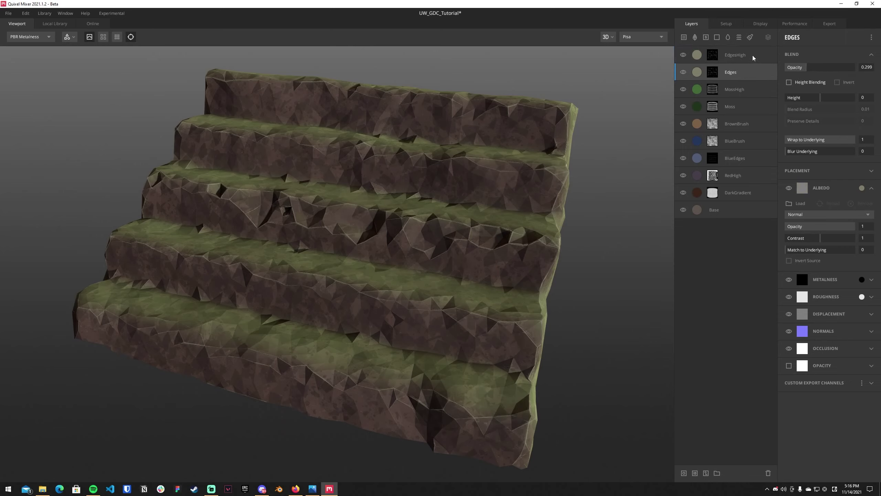
click(753, 55)
drag(810, 67, 815, 72)
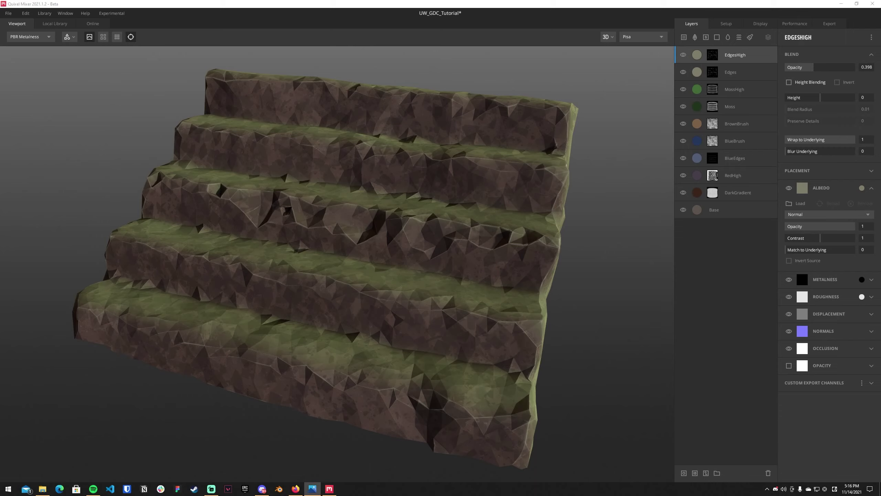
click(713, 55)
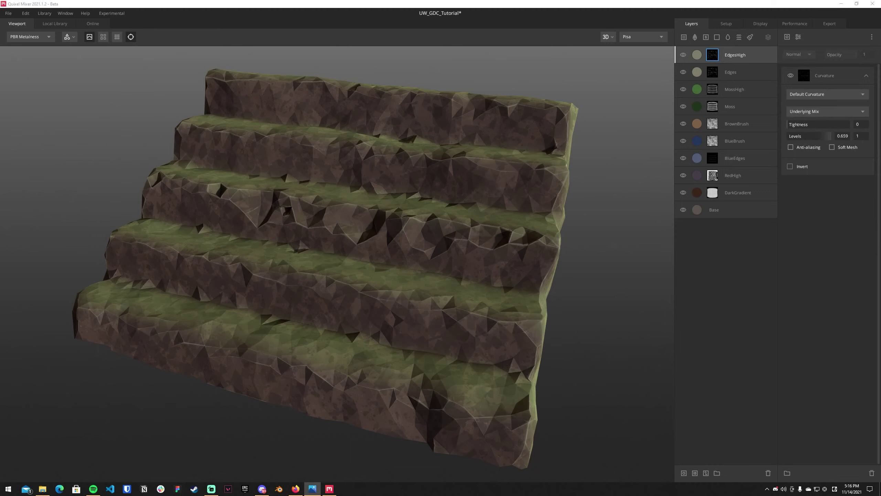
click(834, 199)
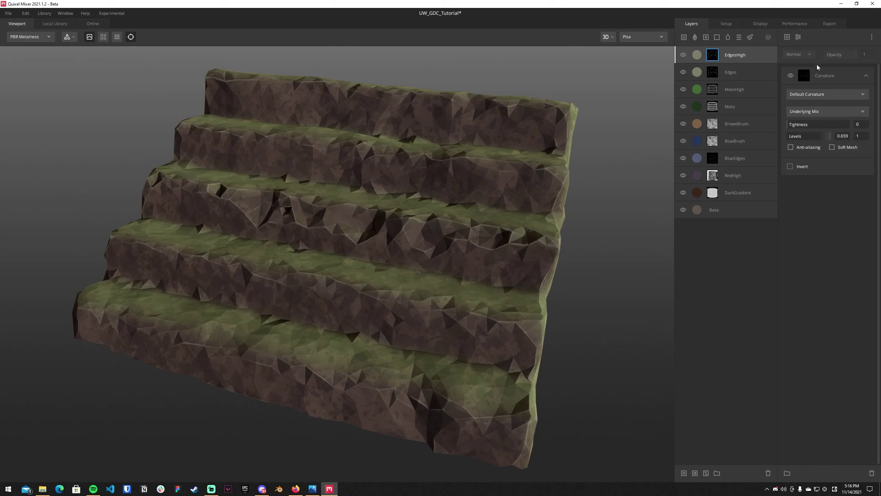
Add a Gaussian blur to the EdgesHigh curvature mask with strength about 0.166
click(800, 37)
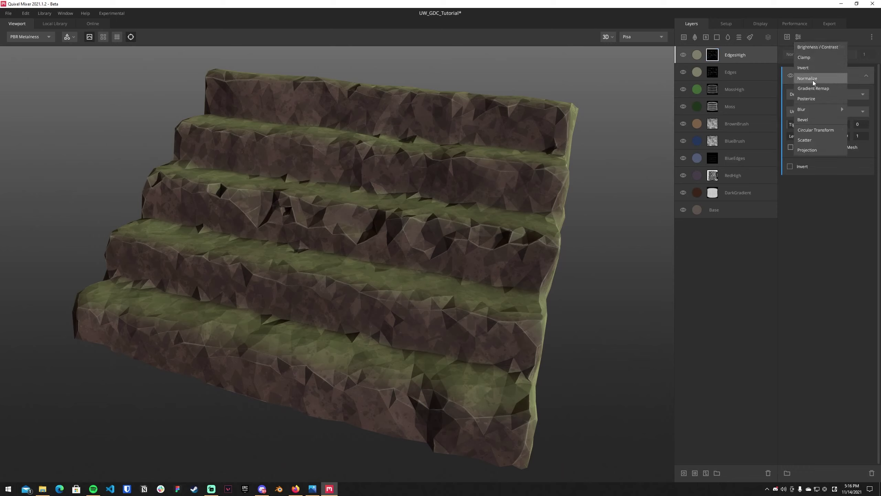
mouse_move(808, 109)
click(860, 109)
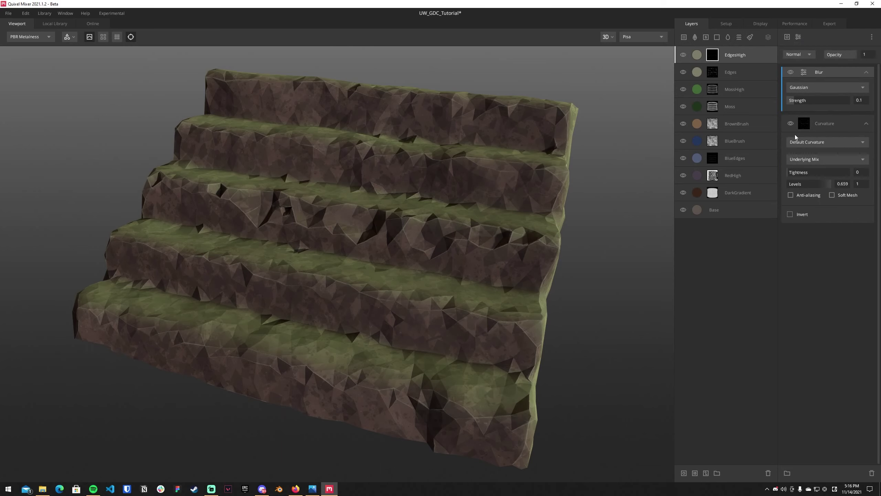
drag(793, 101, 798, 106)
drag(414, 261, 410, 267)
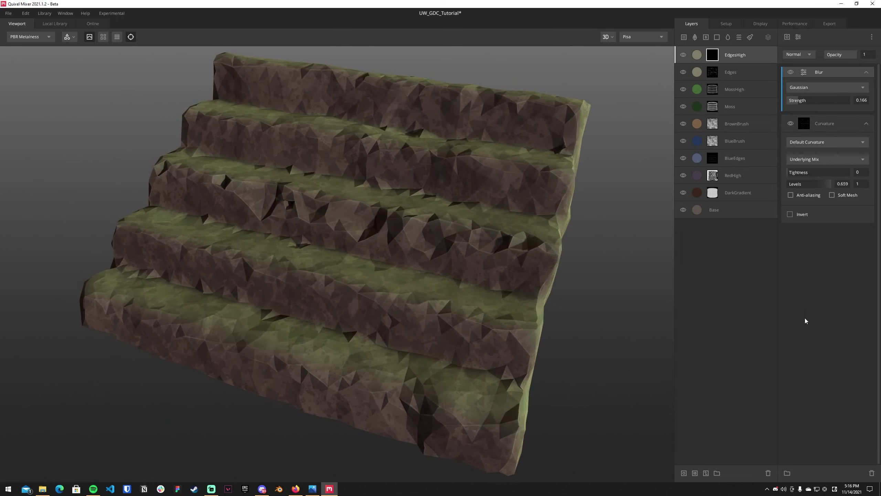
Clip EdgesHigh onto the layer below, rearrange the stack, and detach MossHigh
click(755, 57)
mouse_move(746, 56)
mouse_down()
mouse_move(743, 79)
mouse_move(764, 59)
mouse_up()
drag(751, 56, 746, 66)
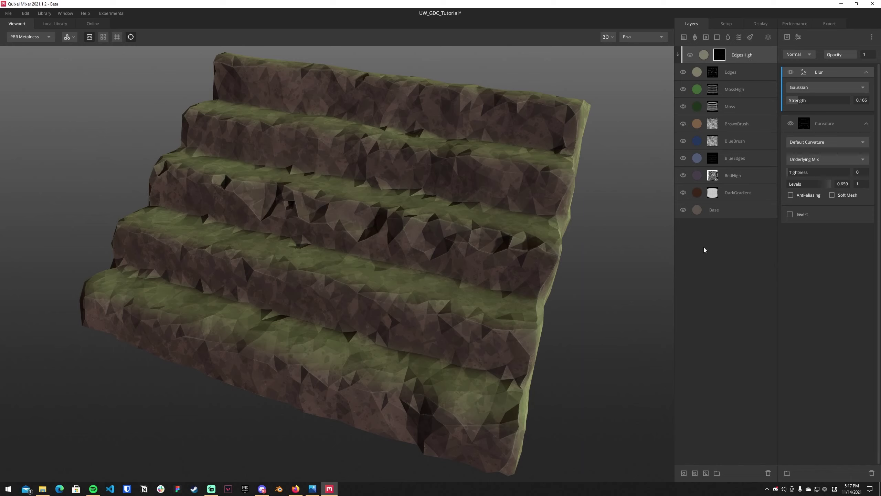
drag(704, 249, 751, 103)
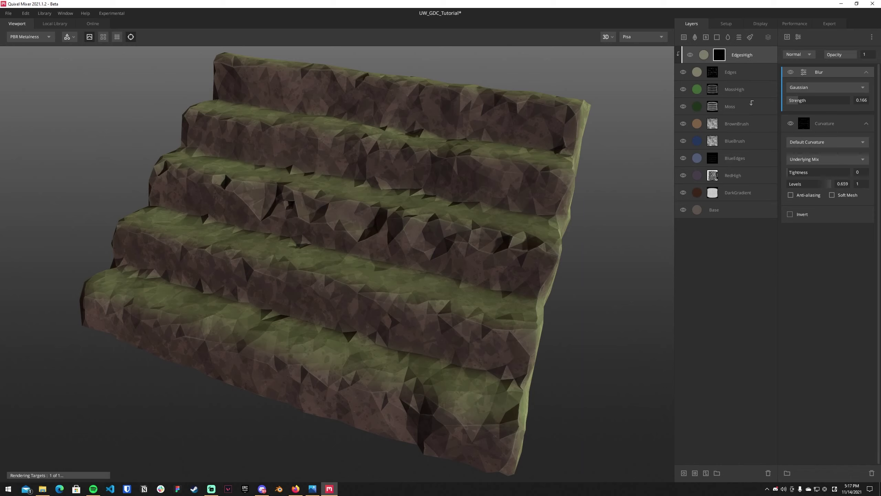
click(751, 103)
click(753, 90)
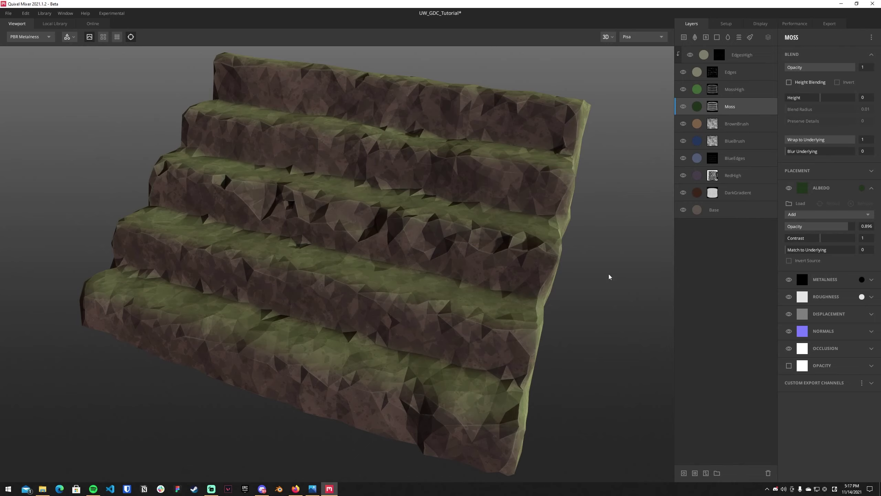
Select all ten layers, from EdgesHigh at the top down to Base
mouse_move(514, 293)
mouse_down()
mouse_move(531, 255)
mouse_move(431, 256)
mouse_move(490, 265)
mouse_move(523, 258)
mouse_move(515, 281)
mouse_move(499, 286)
mouse_up()
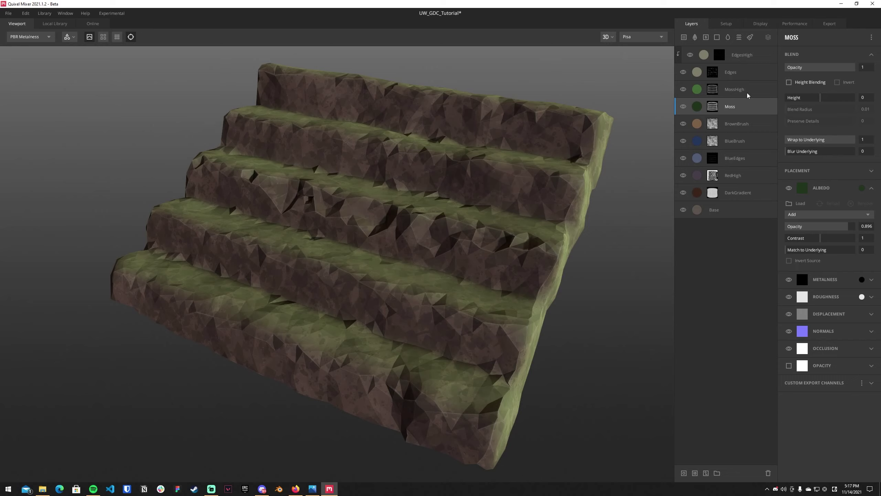
click(760, 58)
shift+click(733, 208)
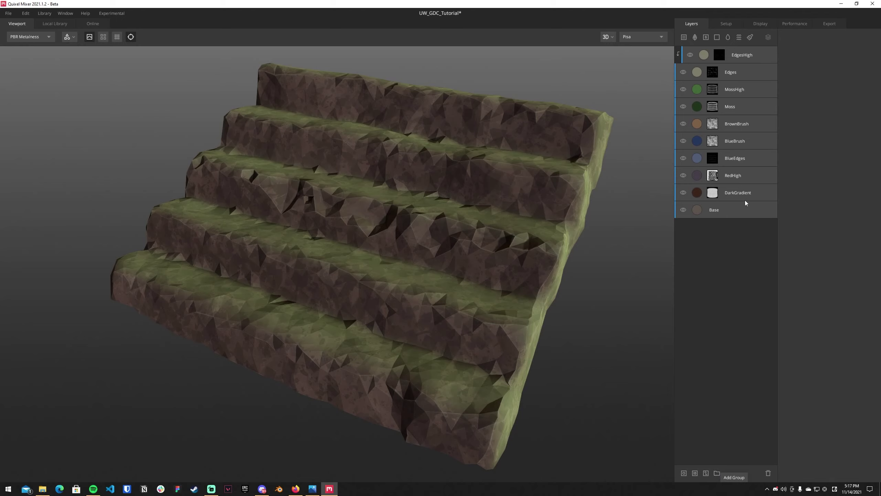
Put the selected layers into a new group named GDC_Moss
click(717, 474)
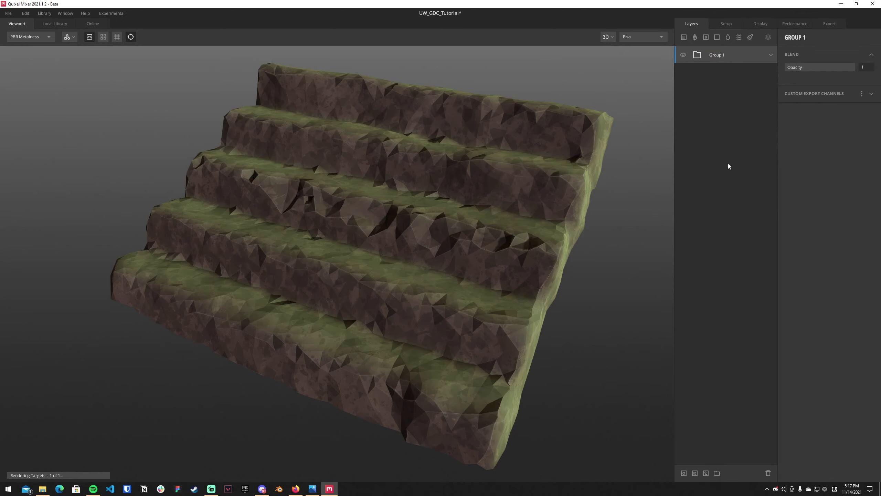
right_click(726, 56)
click(735, 65)
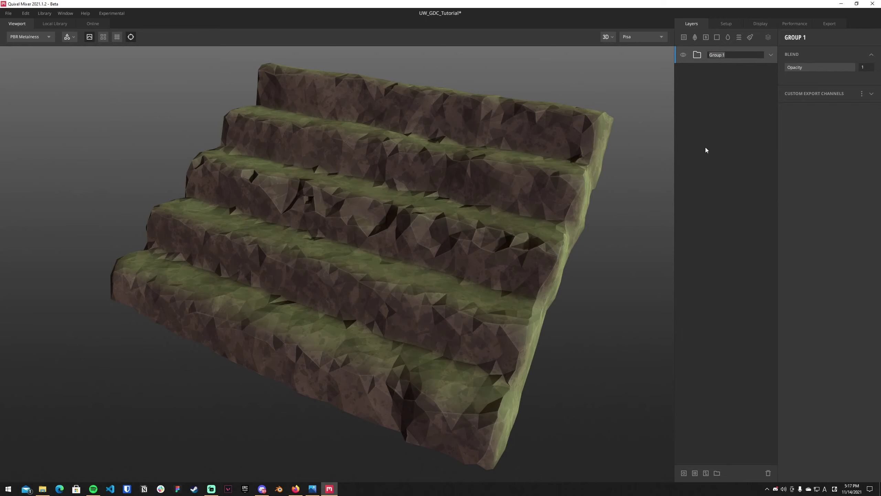
text(GDC_Moss)
key(Return)
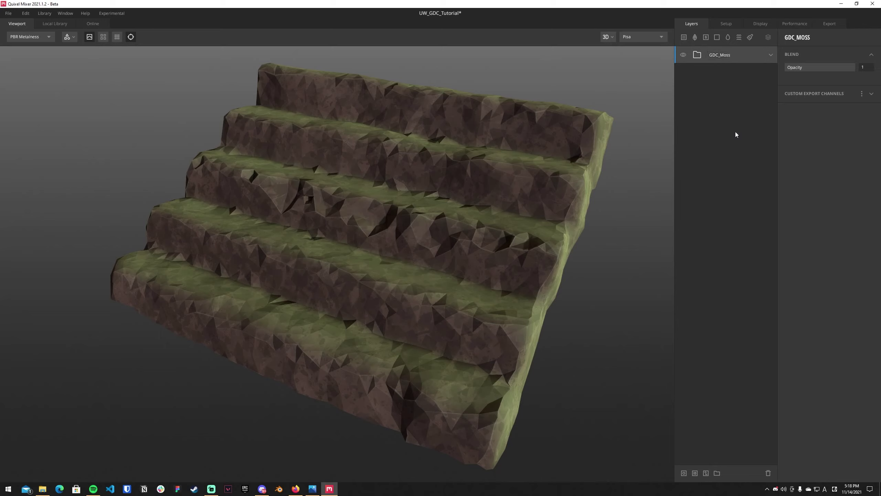
Export the GDC_Moss group as a smart material named GDC_Moss
right_click(732, 56)
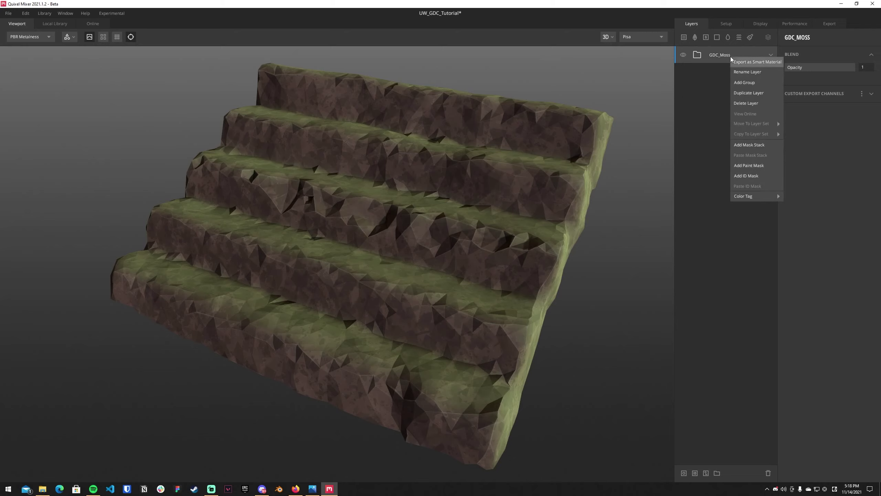
click(721, 57)
right_click(723, 57)
click(735, 62)
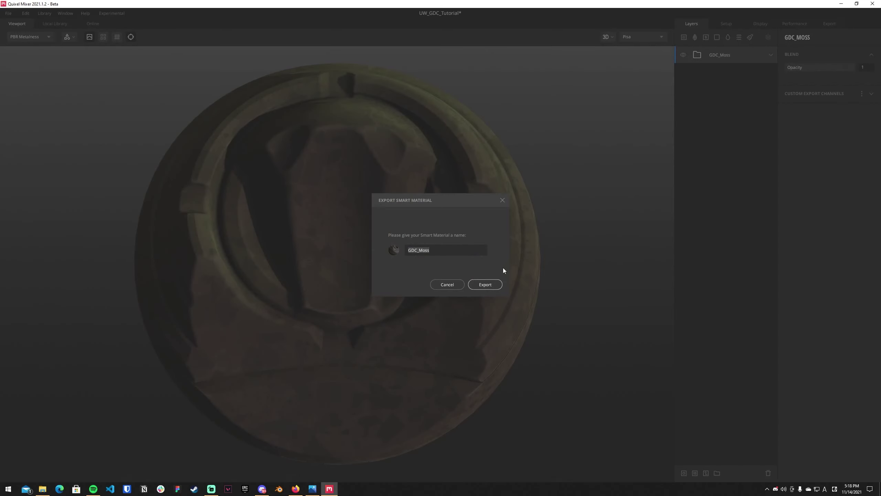
click(480, 285)
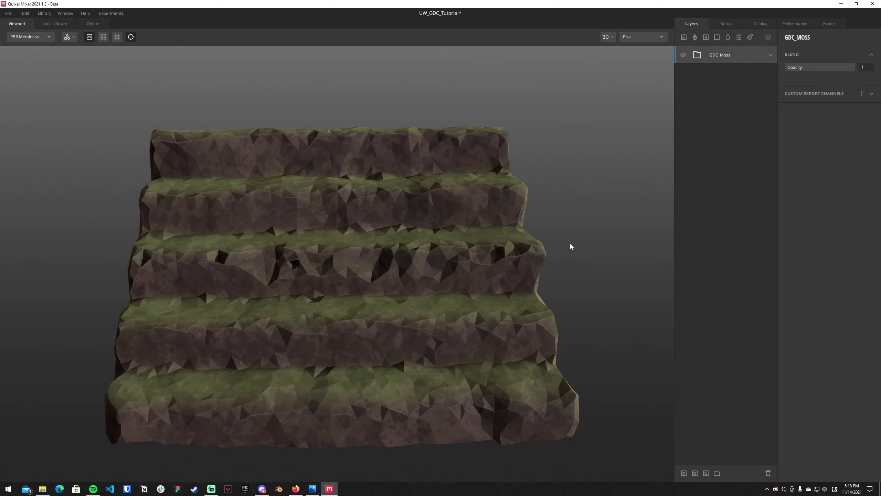
Expand the GDC_Moss group to list its ten layers and select the Edges layer
middle_drag(556, 254, 572, 236)
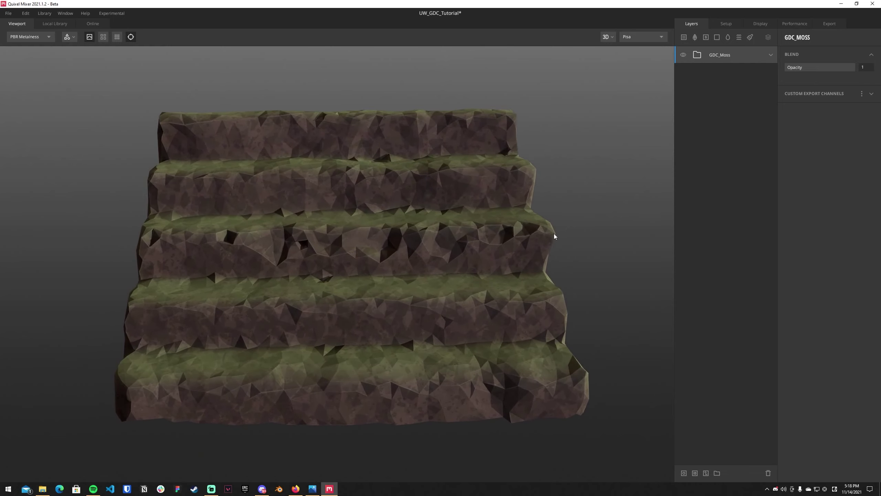
click(769, 55)
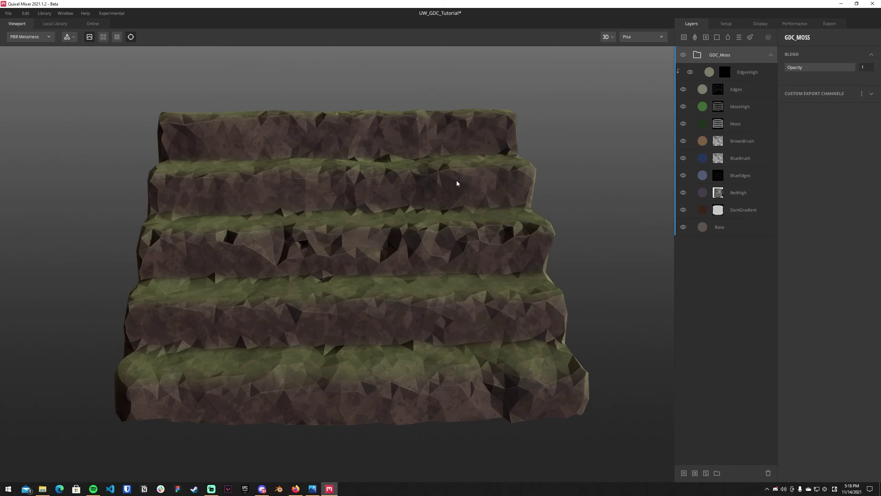
middle_drag(457, 183, 418, 211)
middle_drag(483, 259, 522, 223)
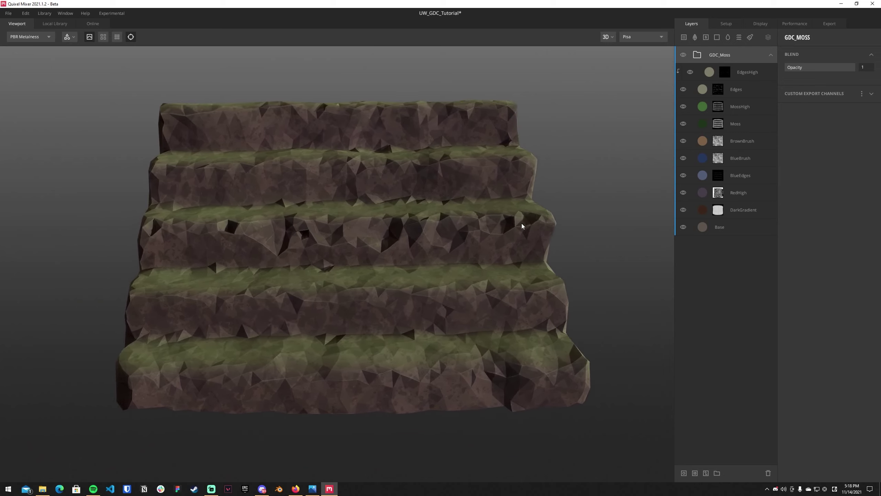
click(746, 90)
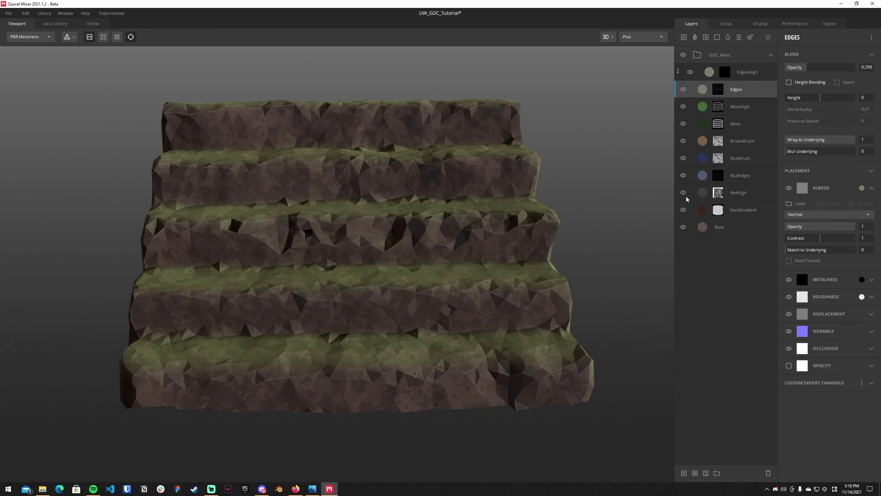
drag(524, 173, 439, 191)
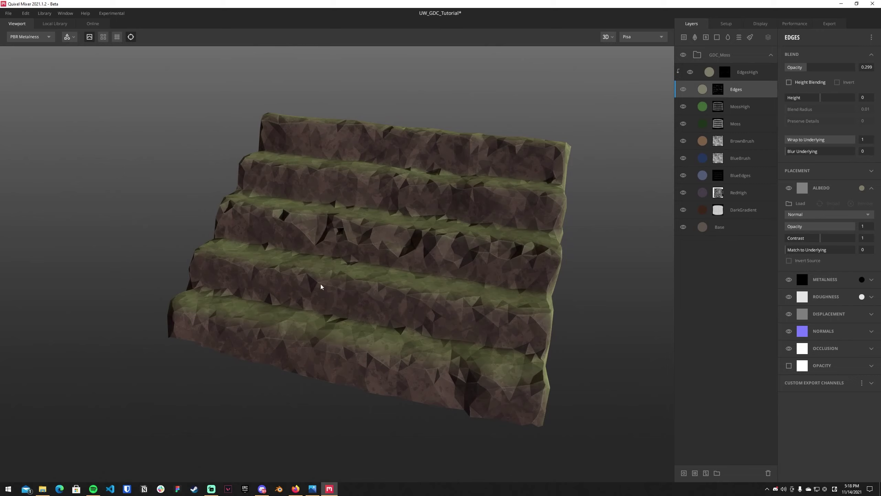
click(9, 14)
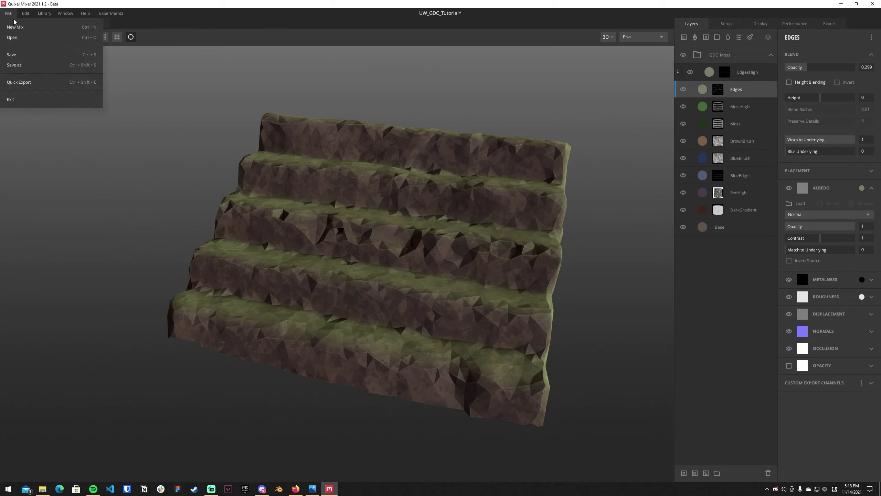
click(29, 84)
In export settings, keep the asset name and FBX format, and choose the Specular Maps preset
click(832, 24)
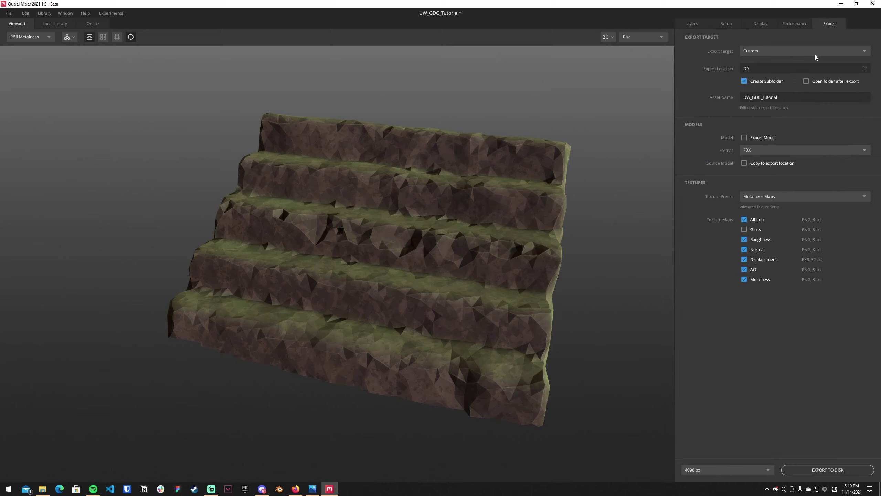
click(796, 97)
click(706, 101)
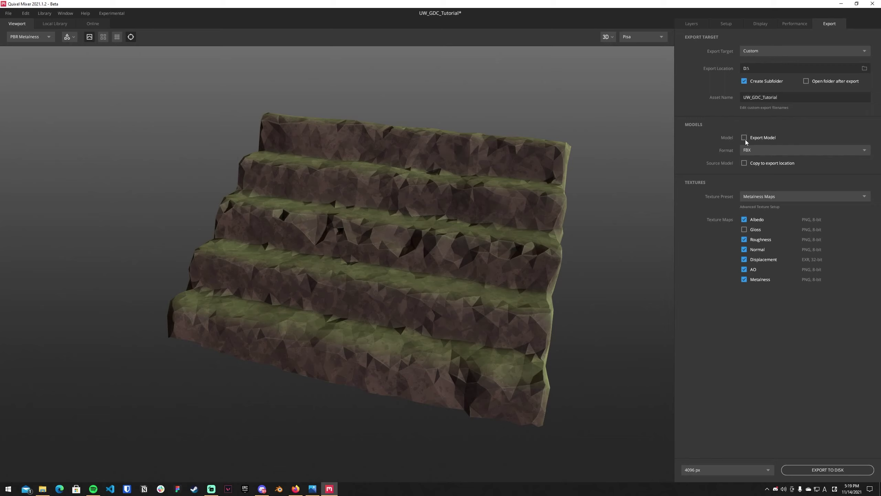
click(783, 151)
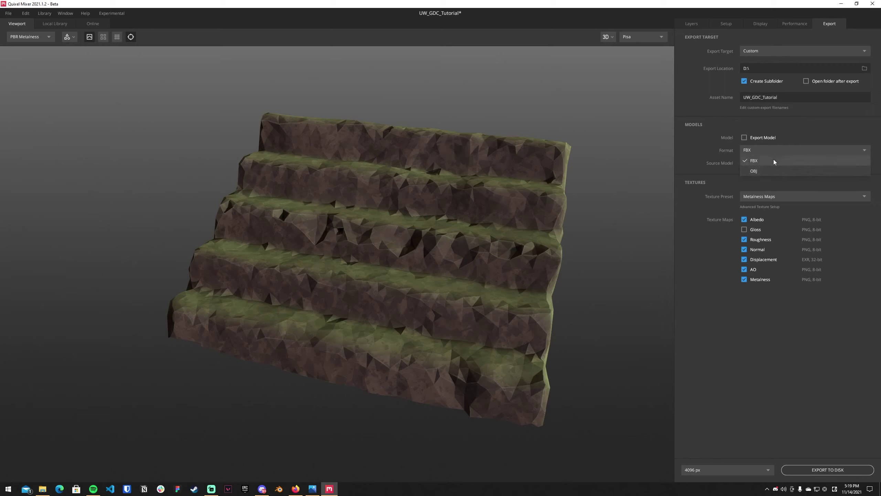
click(775, 153)
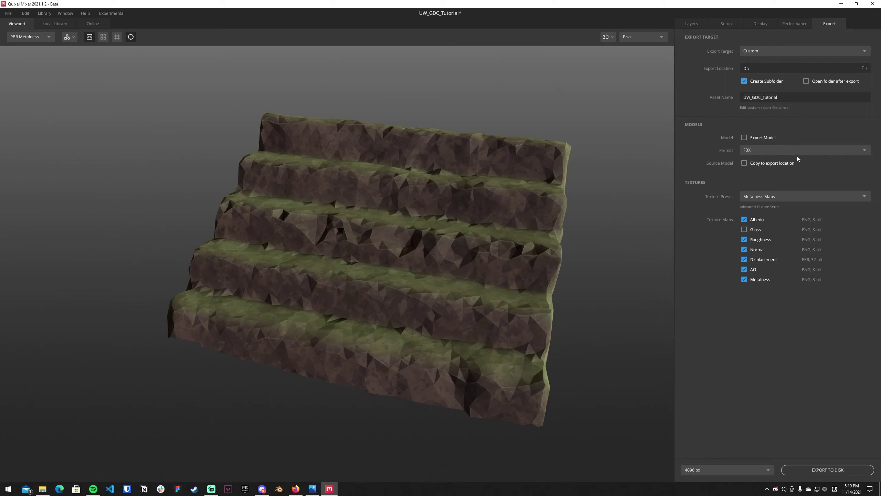
click(775, 196)
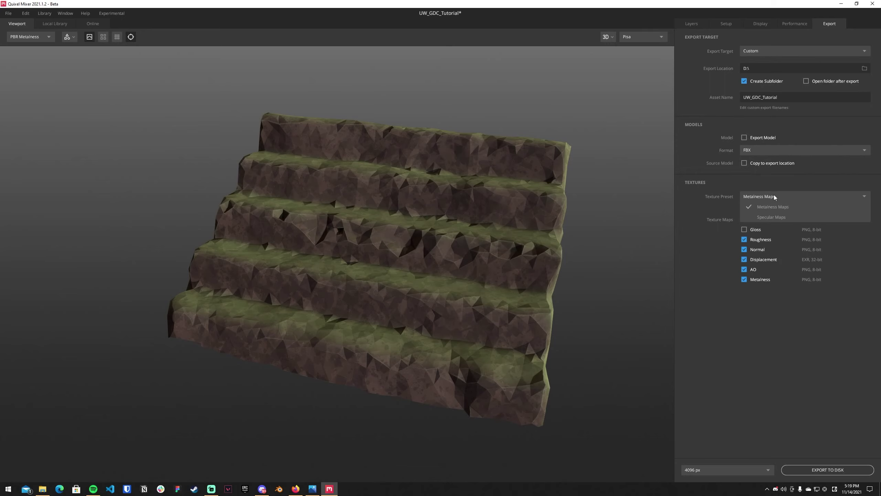
click(764, 216)
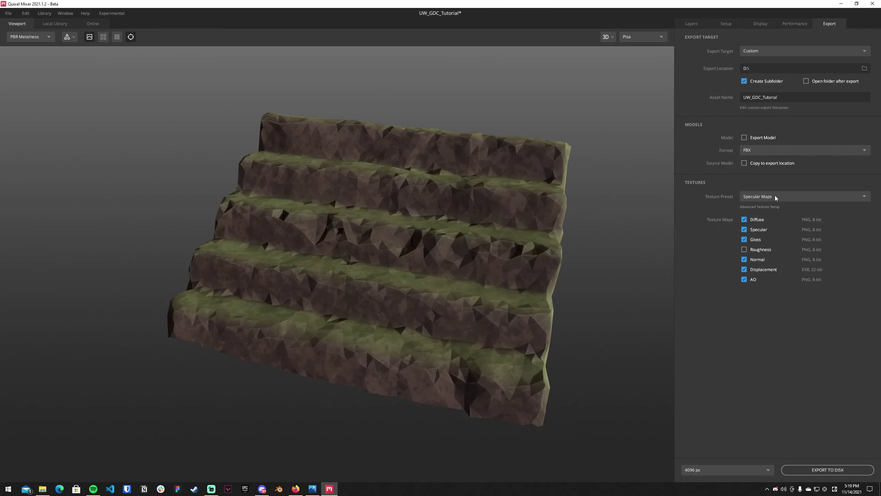